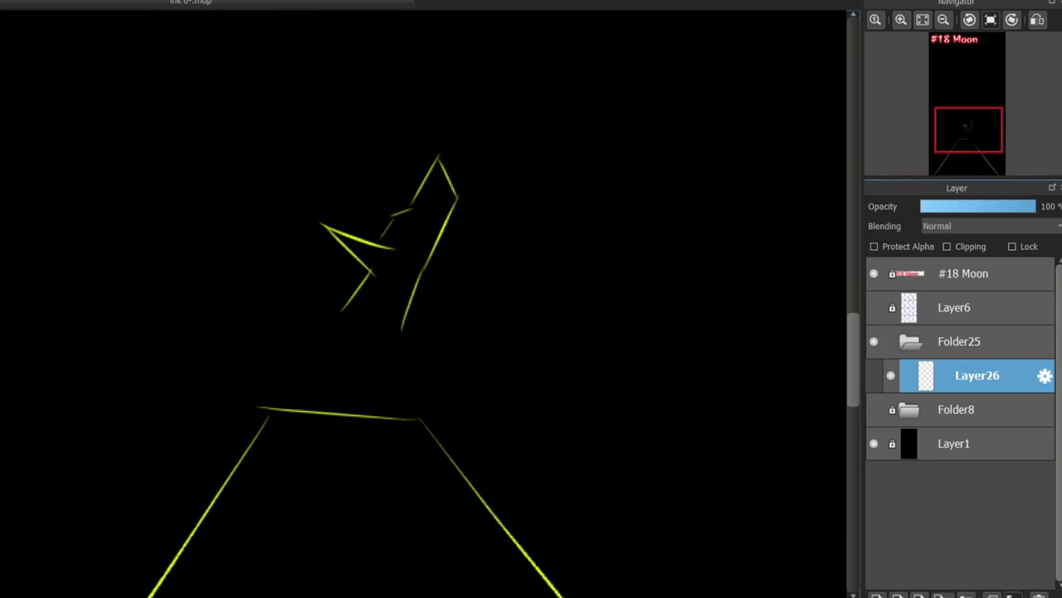
Step: Add a new layer above Layer26 in Folder25 and make it active
{"action": "key", "text": "ctrl+v"}
{"action": "key", "text": "ctrl+minus"}
{"action": "key", "text": "ctrl+d"}
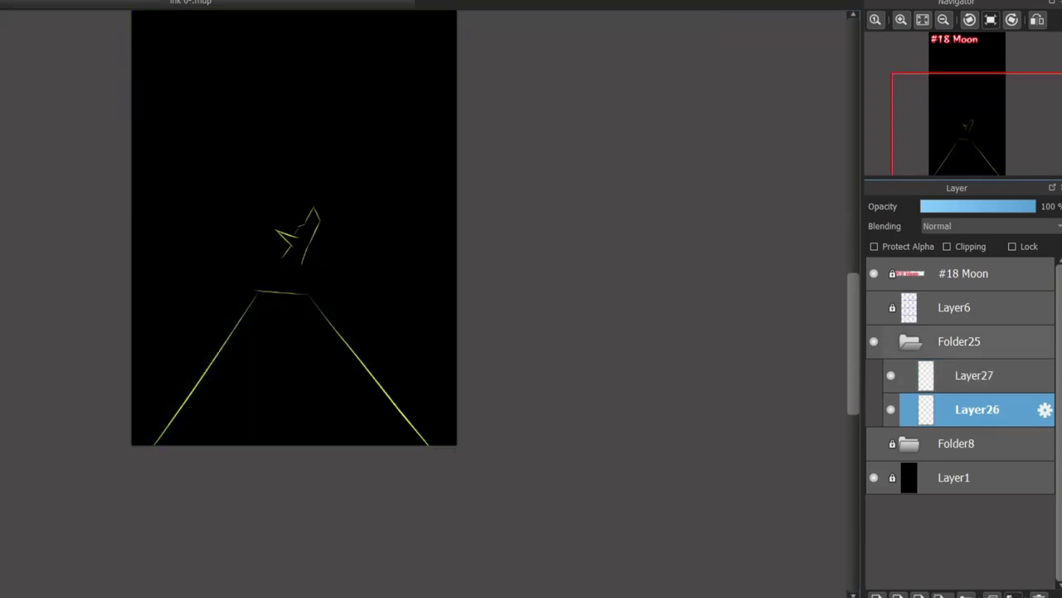
{"action": "left_click", "coordinate": [977, 375]}
Step: Sketch the sitting wolf's front legs and paw in yellow below its raised head
{"action": "key", "text": "ctrl+plus"}
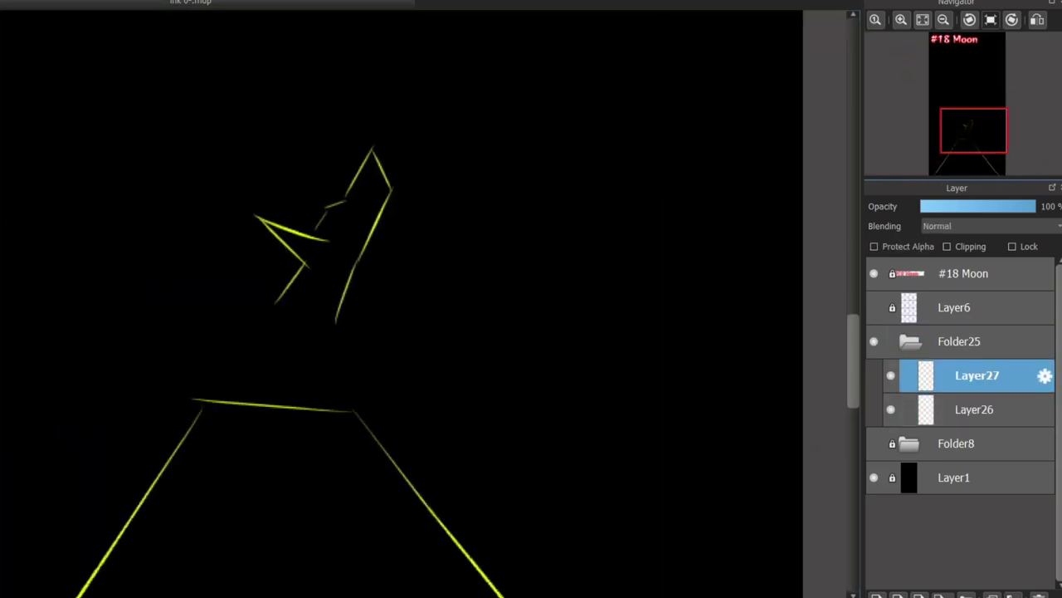
{"action": "left_click_drag", "start_coordinate": [240, 307], "coordinate": [290, 219]}
{"action": "key", "text": "ctrl+plus"}
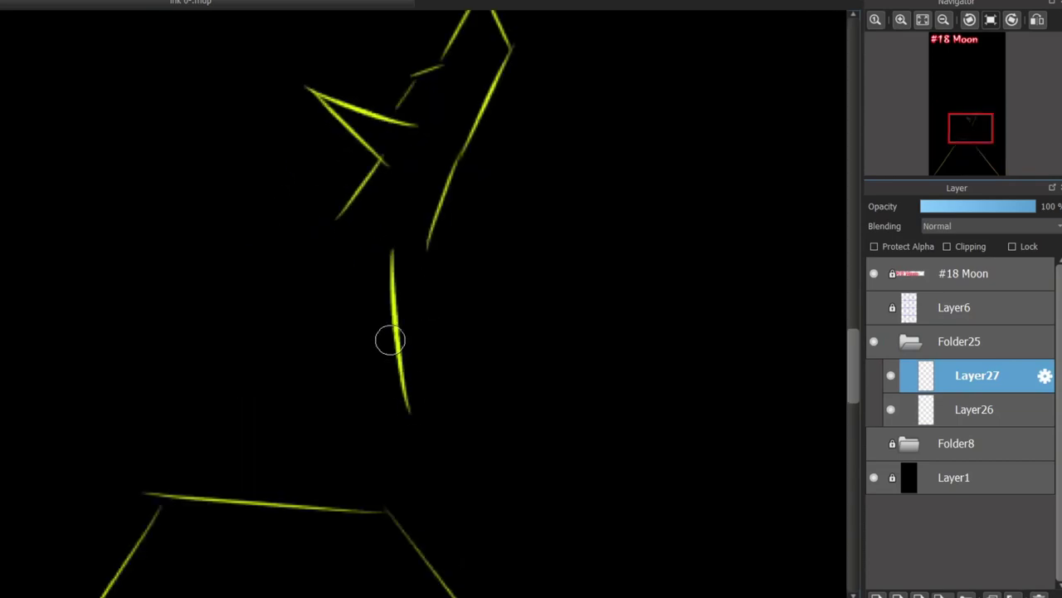
{"action": "key", "text": "ctrl+z"}
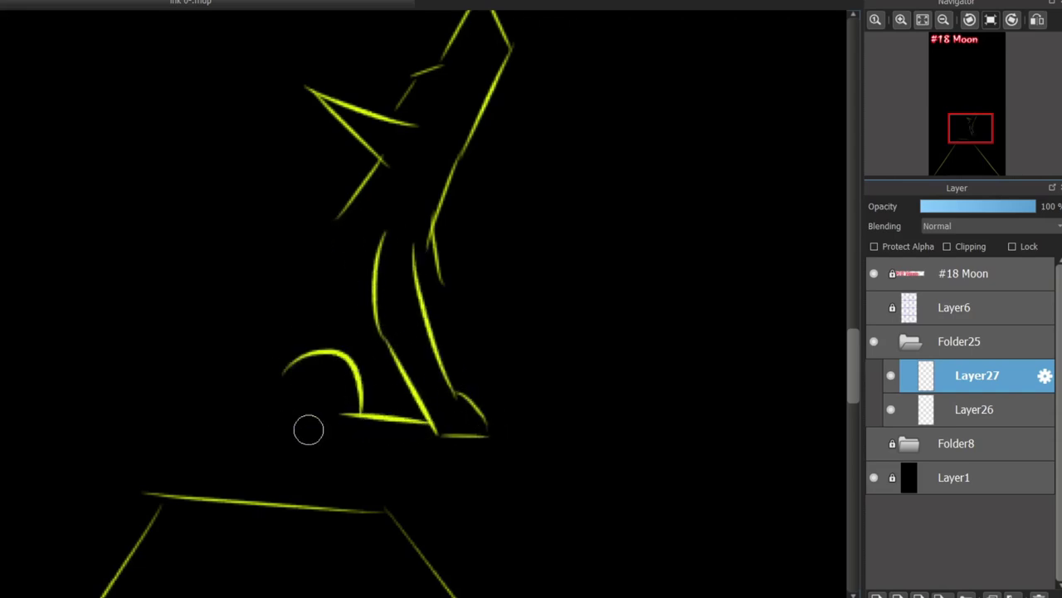
Step: Sketch the wolf's furry back, haunch and bushy upturned tail in yellow
{"action": "mouse_move", "coordinate": [378, 164]}
{"action": "left_mouse_down"}
{"action": "mouse_move", "coordinate": [295, 245]}
{"action": "mouse_move", "coordinate": [264, 307]}
{"action": "left_mouse_up"}
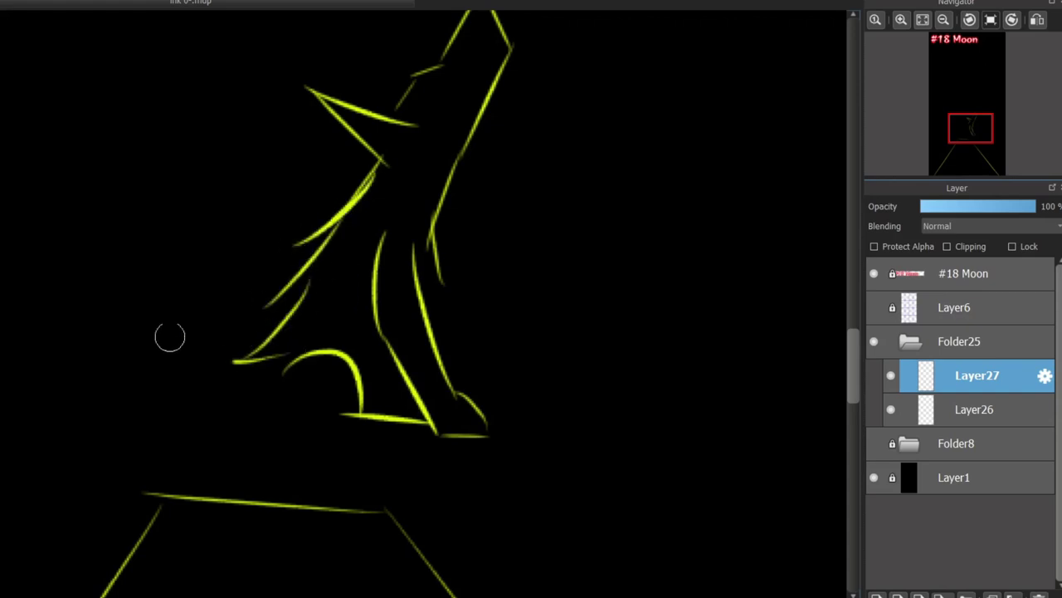
{"action": "key", "text": "ctrl+z"}
{"action": "left_click_drag", "start_coordinate": [218, 337], "coordinate": [286, 358]}
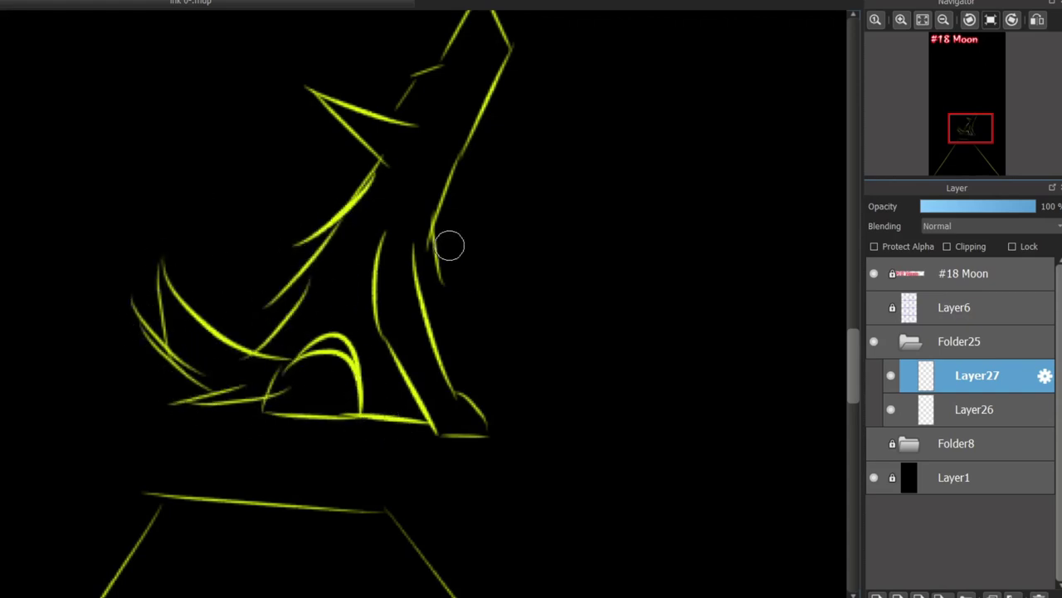
{"action": "scroll", "coordinate": [450, 241], "scroll_direction": "down", "scroll_amount": 1}
{"action": "mouse_move", "coordinate": [512, 48]}
{"action": "left_mouse_down"}
{"action": "mouse_move", "coordinate": [332, 208]}
{"action": "mouse_move", "coordinate": [468, 401]}
{"action": "left_mouse_up"}
Step: Select the wolf's head and neck, rotate them slightly with Transform, and clear the selection
{"action": "scroll", "coordinate": [439, 132], "scroll_direction": "up", "scroll_amount": 2}
{"action": "scroll", "coordinate": [280, 142], "scroll_direction": "up", "scroll_amount": 3}
{"action": "left_click_drag", "start_coordinate": [543, 241], "coordinate": [227, 93]}
{"action": "key", "text": "ctrl+t"}
{"action": "left_click_drag", "start_coordinate": [551, 59], "coordinate": [497, 148]}
{"action": "scroll", "coordinate": [363, 303], "scroll_direction": "down", "scroll_amount": 3}
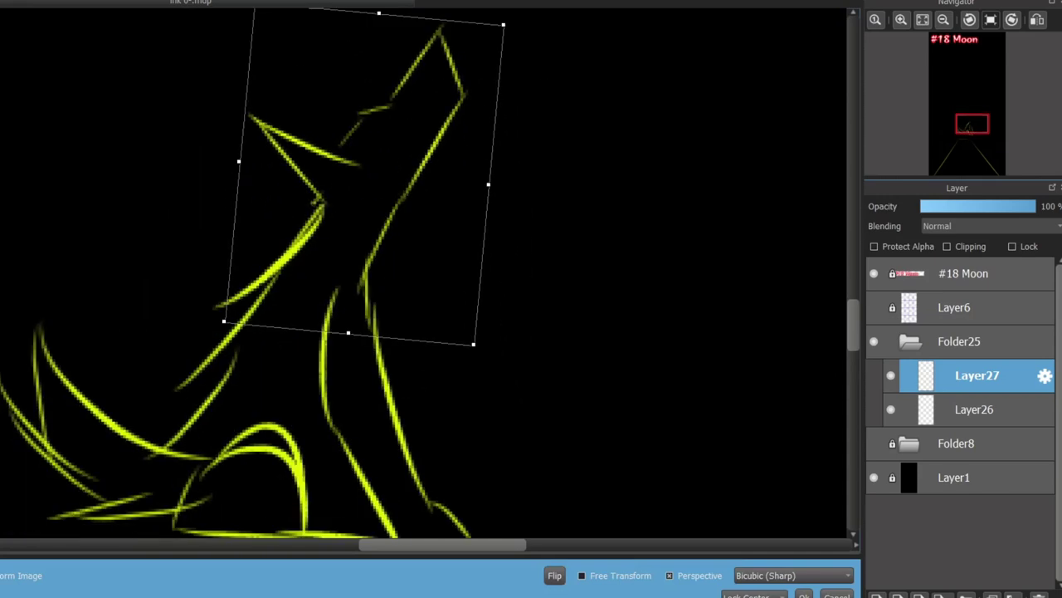
{"action": "left_click_drag", "start_coordinate": [496, 33], "coordinate": [484, 12]}
{"action": "key", "text": "Return"}
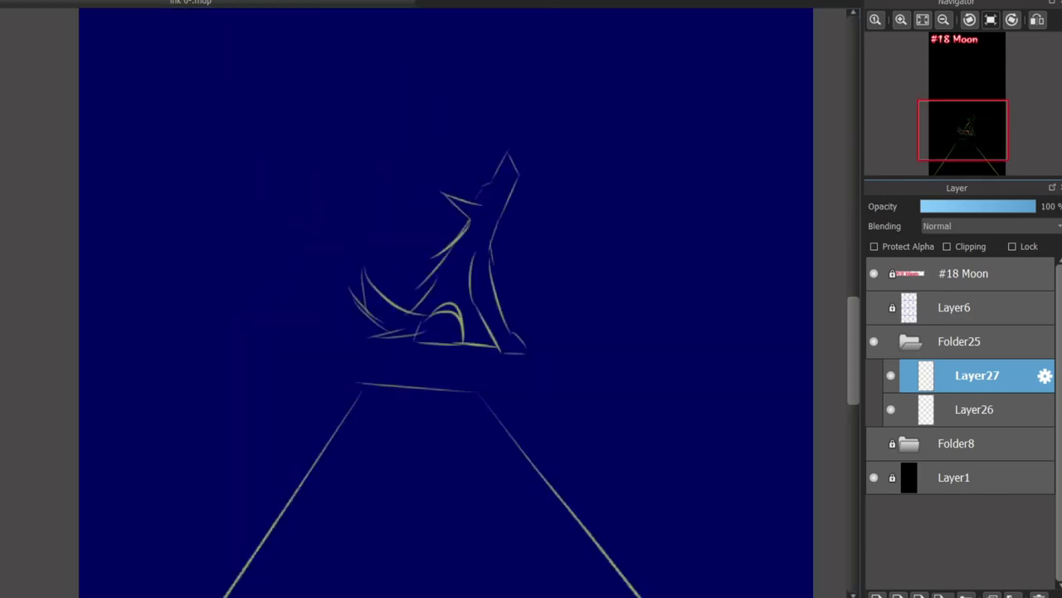
{"action": "key", "text": "ctrl+d"}
Step: Move the wolf sketch down so it sits on the flat top of the cliff
{"action": "scroll", "coordinate": [382, 302], "scroll_direction": "down", "scroll_amount": 10}
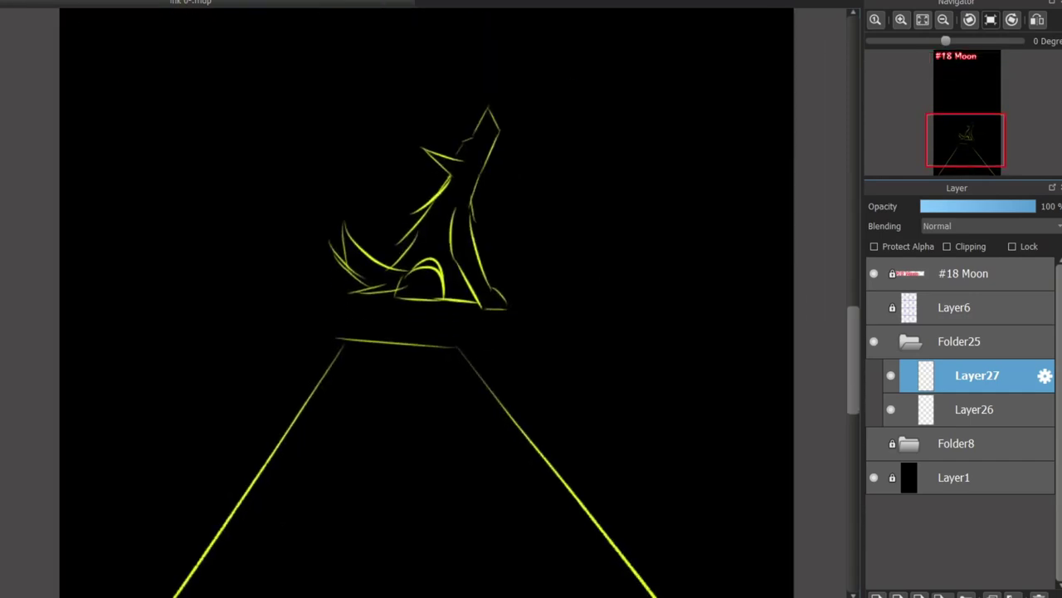
{"action": "scroll", "coordinate": [432, 332], "scroll_direction": "up", "scroll_amount": 2}
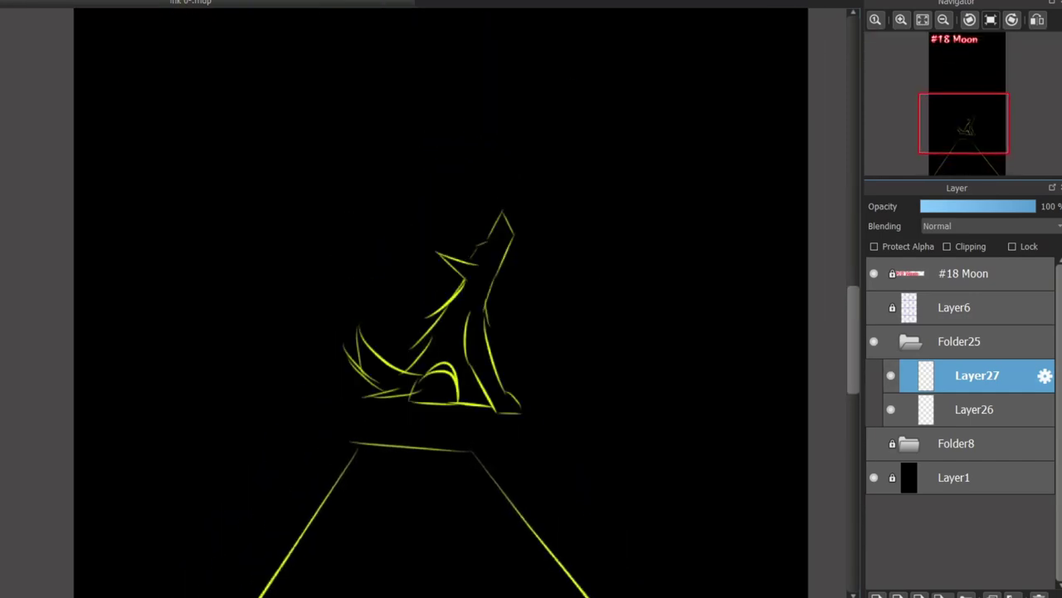
{"action": "scroll", "coordinate": [440, 332], "scroll_direction": "down", "scroll_amount": 3}
{"action": "scroll", "coordinate": [440, 298], "scroll_direction": "up", "scroll_amount": 5}
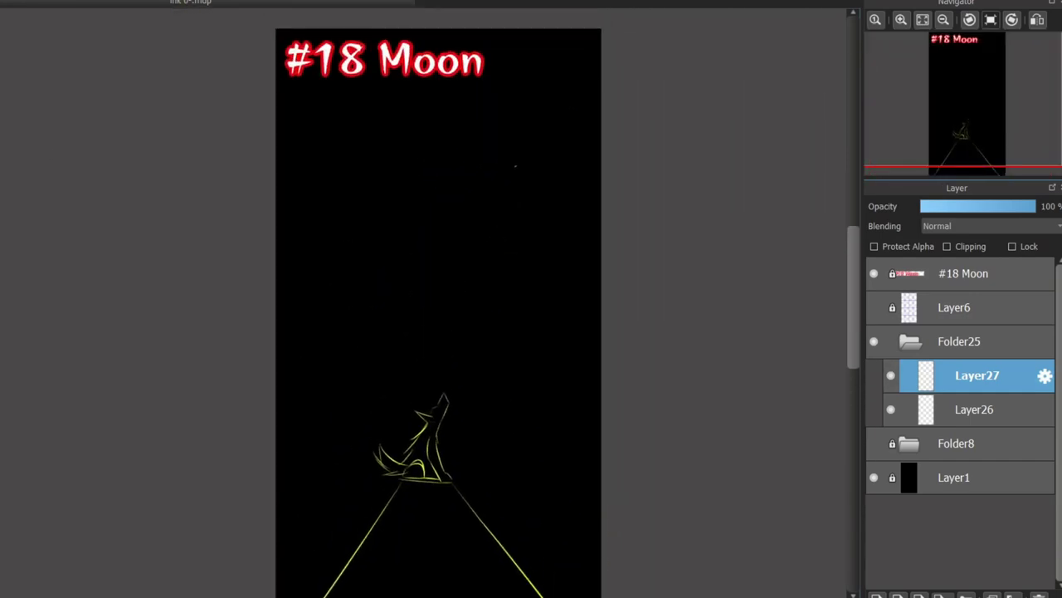
Step: Sketch a large crescent moon above the wolf, with a pointed snout, open mouth, jagged teeth and surface curves
{"action": "scroll", "coordinate": [407, 230], "scroll_direction": "up", "scroll_amount": 2}
{"action": "scroll", "coordinate": [406, 267], "scroll_direction": "down", "scroll_amount": 1}
{"action": "left_click_drag", "start_coordinate": [372, 113], "coordinate": [600, 287]}
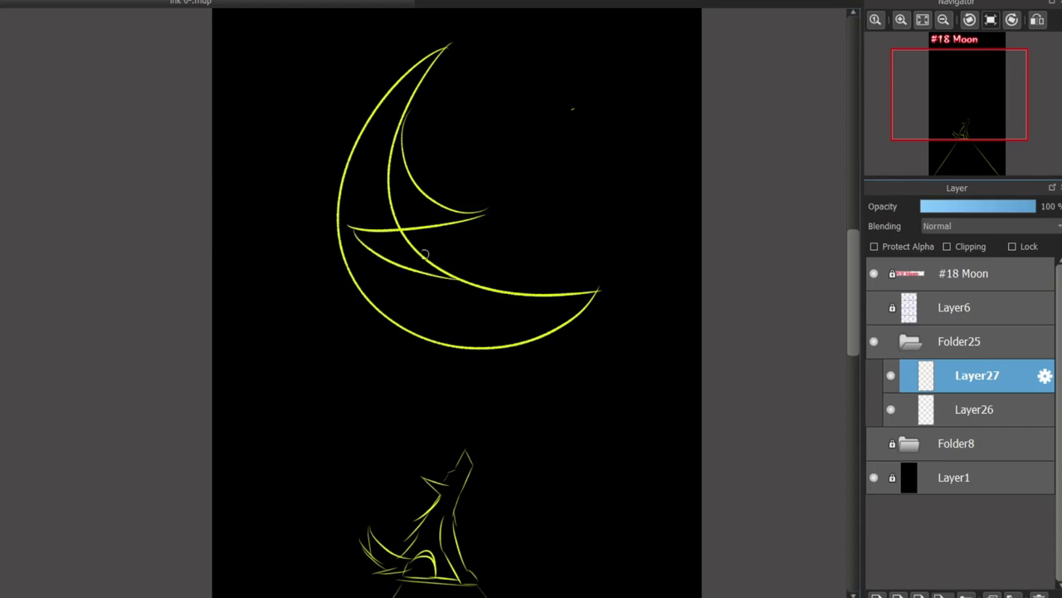
{"action": "scroll", "coordinate": [375, 247], "scroll_direction": "up", "scroll_amount": 2}
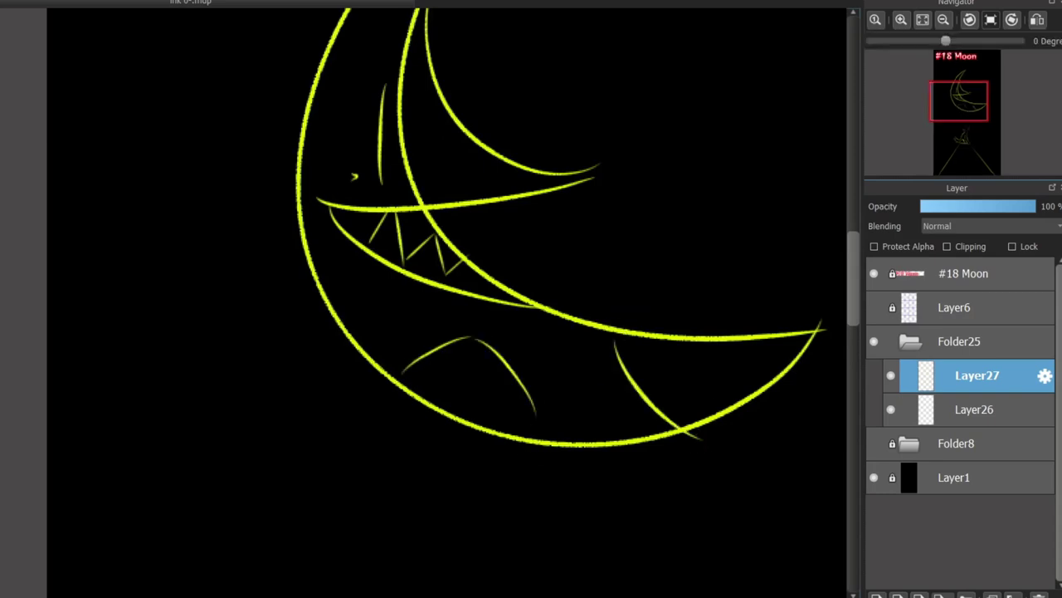
{"action": "left_click_drag", "start_coordinate": [614, 332], "coordinate": [802, 129]}
{"action": "scroll", "coordinate": [630, 189], "scroll_direction": "down", "scroll_amount": 3}
{"action": "scroll", "coordinate": [629, 188], "scroll_direction": "up", "scroll_amount": 1}
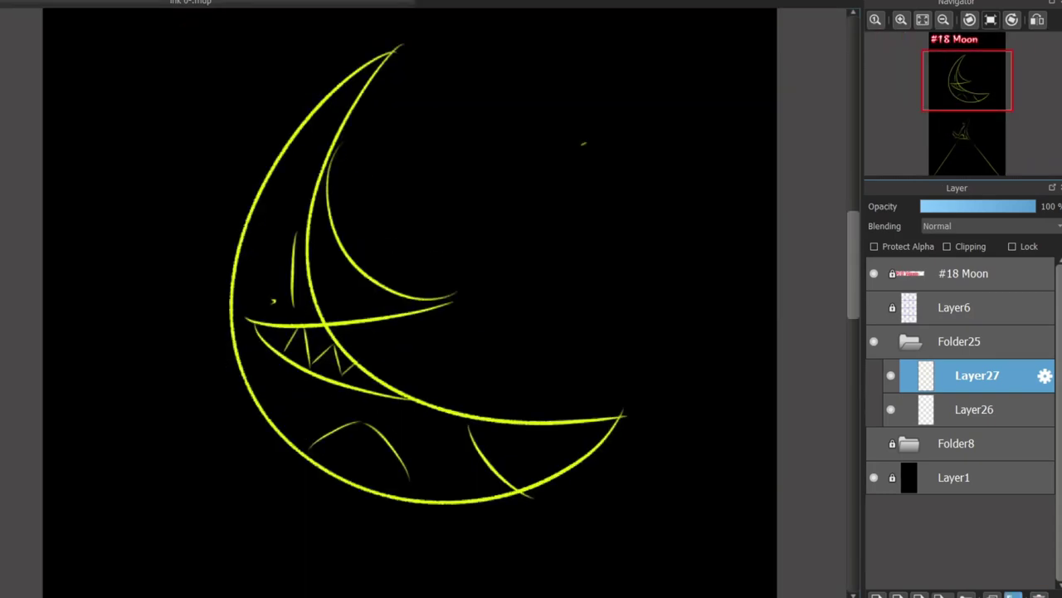
Step: Merge Layer27 down into Layer26 and warp the selected crescent moon into a narrower, tilted shape with Mesh Transform
{"action": "left_click", "coordinate": [1013, 594]}
{"action": "scroll", "coordinate": [433, 361], "scroll_direction": "down", "scroll_amount": 1}
{"action": "left_click_drag", "start_coordinate": [267, 245], "coordinate": [257, 138]}
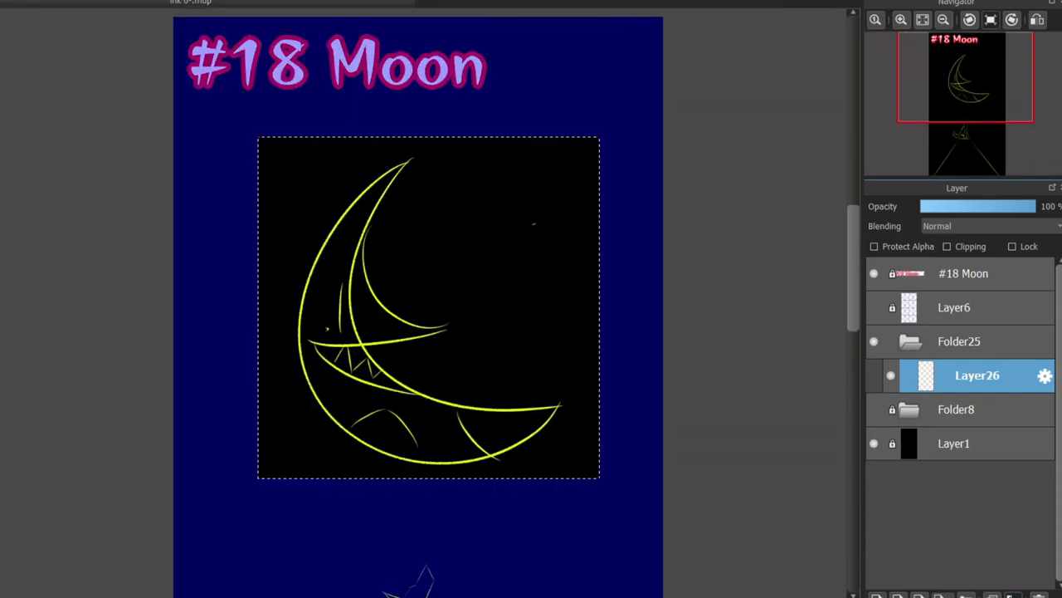
{"action": "key", "text": "ctrl+shift+t"}
{"action": "scroll", "coordinate": [479, 596], "scroll_direction": "down", "scroll_amount": 2}
{"action": "left_click_drag", "start_coordinate": [428, 118], "coordinate": [487, 131]}
{"action": "left_click_drag", "start_coordinate": [600, 461], "coordinate": [537, 437]}
{"action": "left_click_drag", "start_coordinate": [428, 459], "coordinate": [413, 454]}
{"action": "left_click_drag", "start_coordinate": [600, 289], "coordinate": [575, 305]}
{"action": "left_click_drag", "start_coordinate": [257, 460], "coordinate": [255, 458]}
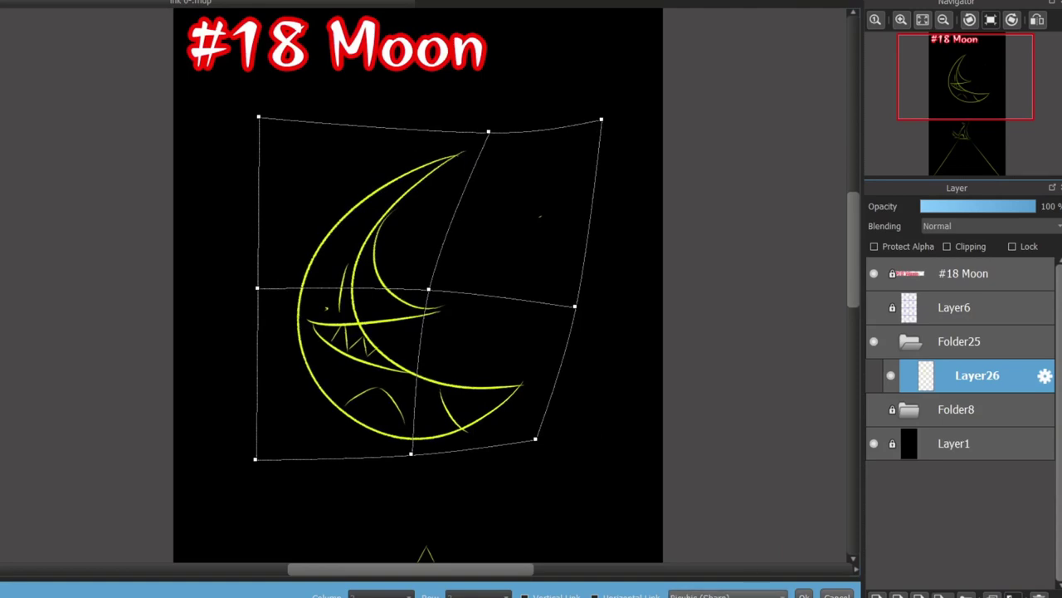
{"action": "left_click_drag", "start_coordinate": [257, 118], "coordinate": [266, 121]}
{"action": "key", "text": "Return"}
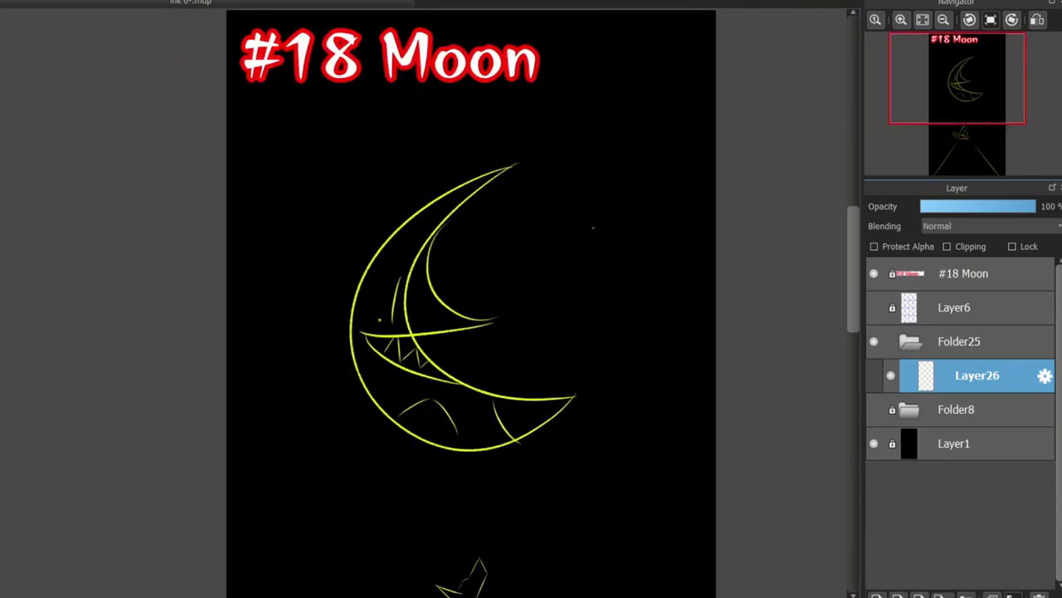
Step: Add a layer beneath the sketch layer and draw a filled blue circle behind the crescent moon
{"action": "key", "text": "ctrl+shift+n"}
{"action": "key", "text": "ctrl+Down"}
{"action": "key", "text": "ctrl+Up"}
{"action": "key", "text": "ctrl+Down"}
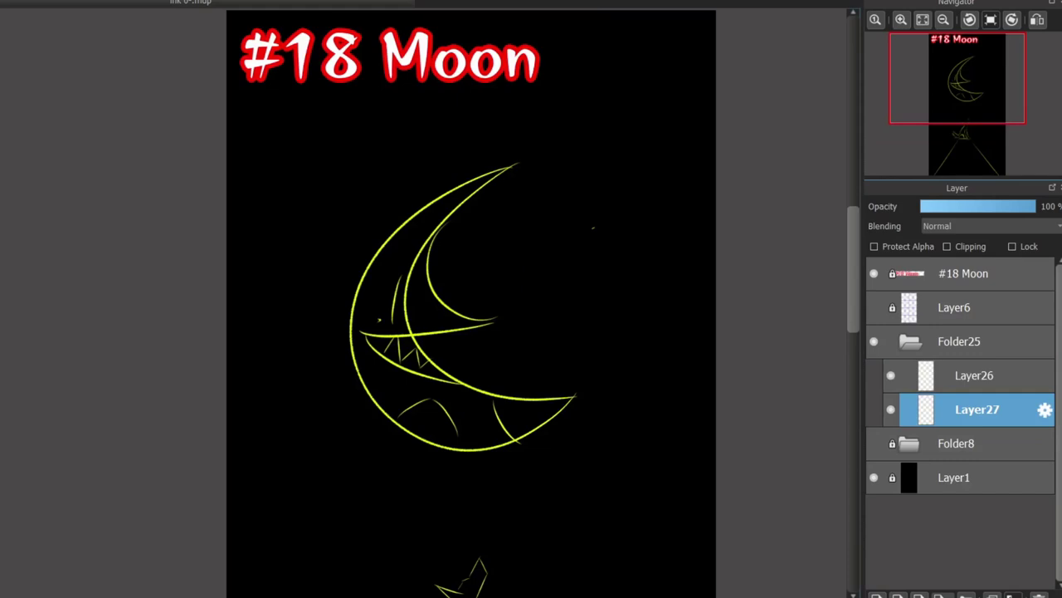
{"action": "left_click_drag", "start_coordinate": [489, 242], "coordinate": [607, 181]}
{"action": "left_click", "coordinate": [473, 315]}
Step: Set the blue circle layer's opacity to 23% and the sketch layer's opacity to 38%
{"action": "left_click_drag", "start_coordinate": [1029, 206], "coordinate": [947, 206]}
{"action": "key", "text": "ctrl+e"}
{"action": "key", "text": "ctrl+z"}
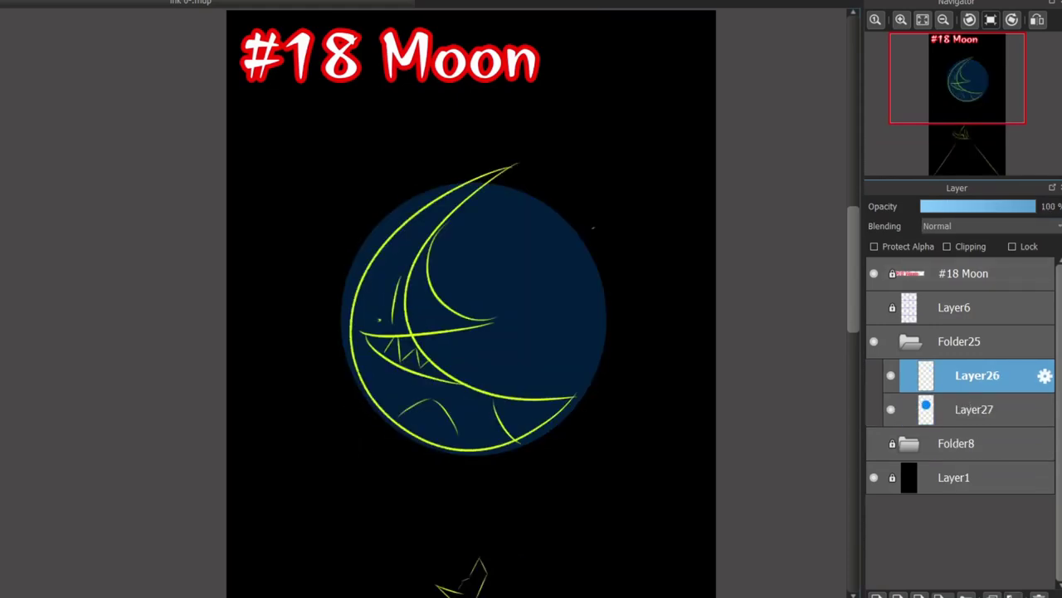
{"action": "left_click_drag", "start_coordinate": [1029, 205], "coordinate": [964, 206]}
{"action": "left_click_drag", "start_coordinate": [473, 315], "coordinate": [571, 211]}
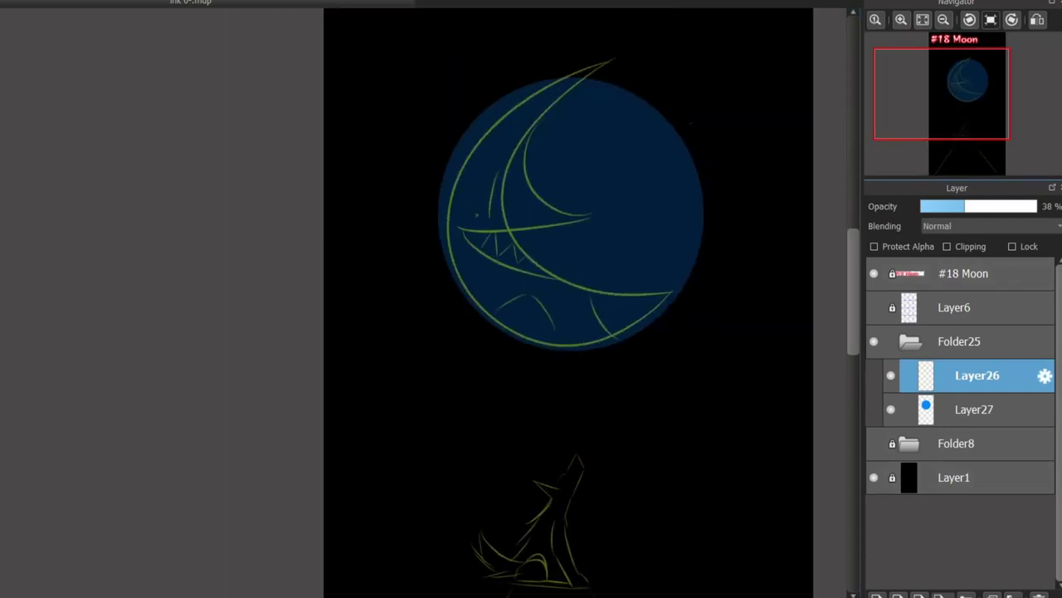
Step: Enlarge everything in Folder25 with Transform so the moon nearly spans the canvas and the wolf sits near the bottom edge
{"action": "key", "text": "ctrl+minus"}
{"action": "key", "text": "ctrl+minus"}
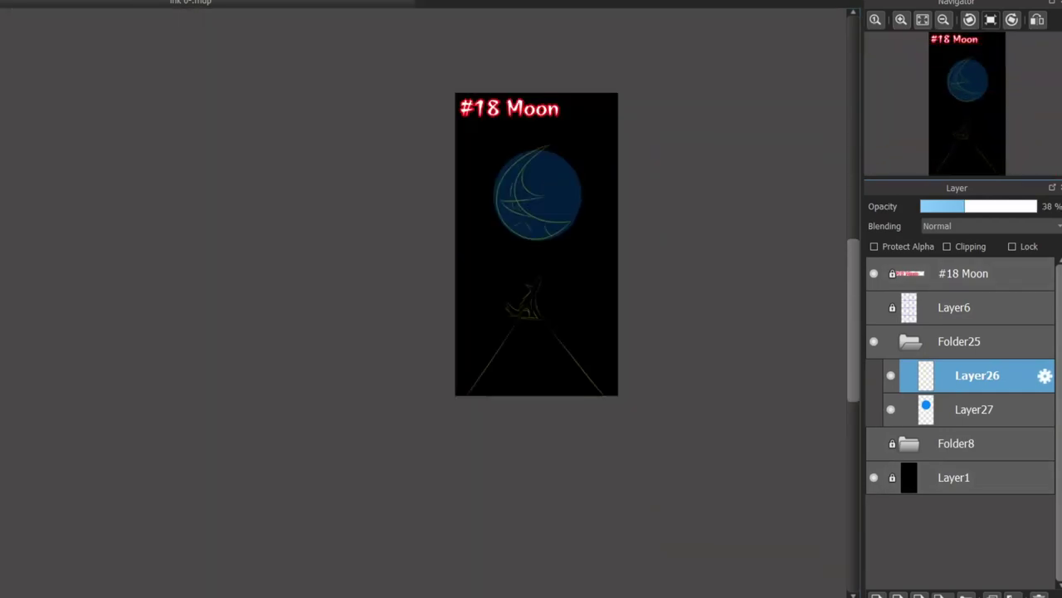
{"action": "key", "text": "ctrl+plus"}
{"action": "left_click", "coordinate": [963, 341]}
{"action": "key", "text": "ctrl+t"}
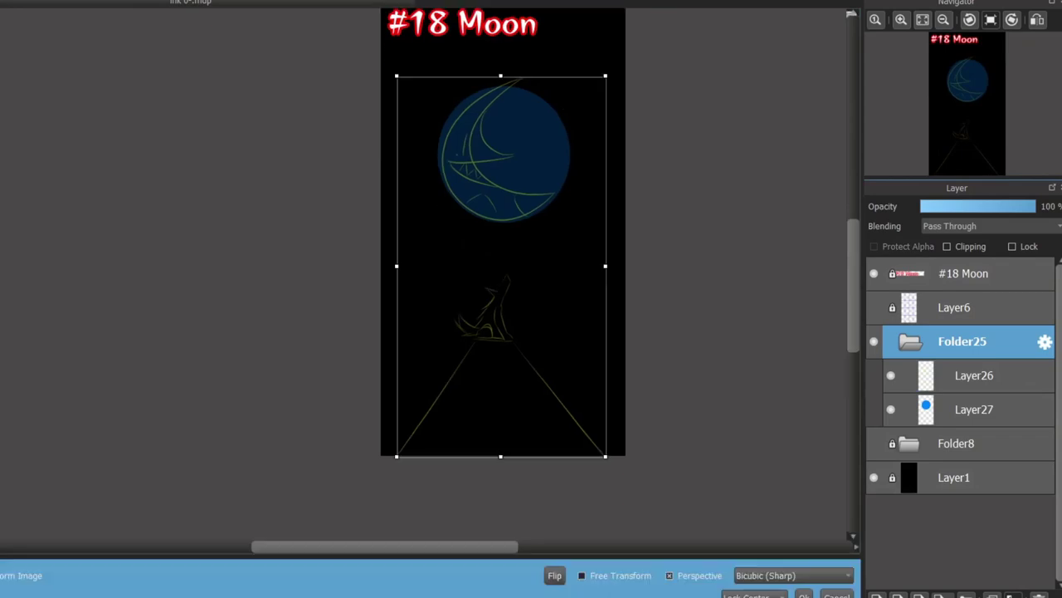
{"action": "key", "text": "ctrl+plus"}
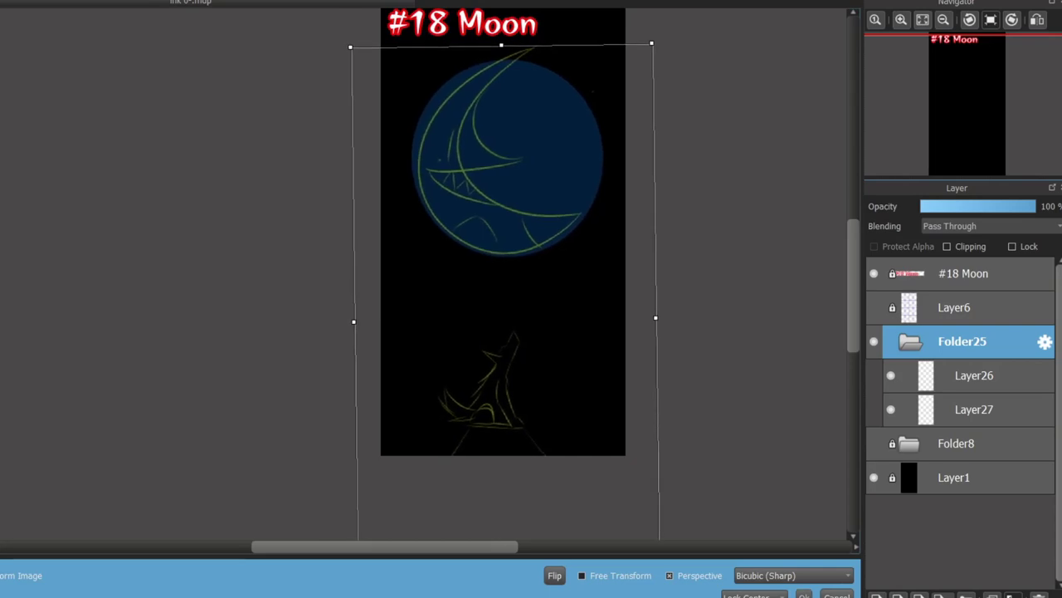
{"action": "key", "text": "Return"}
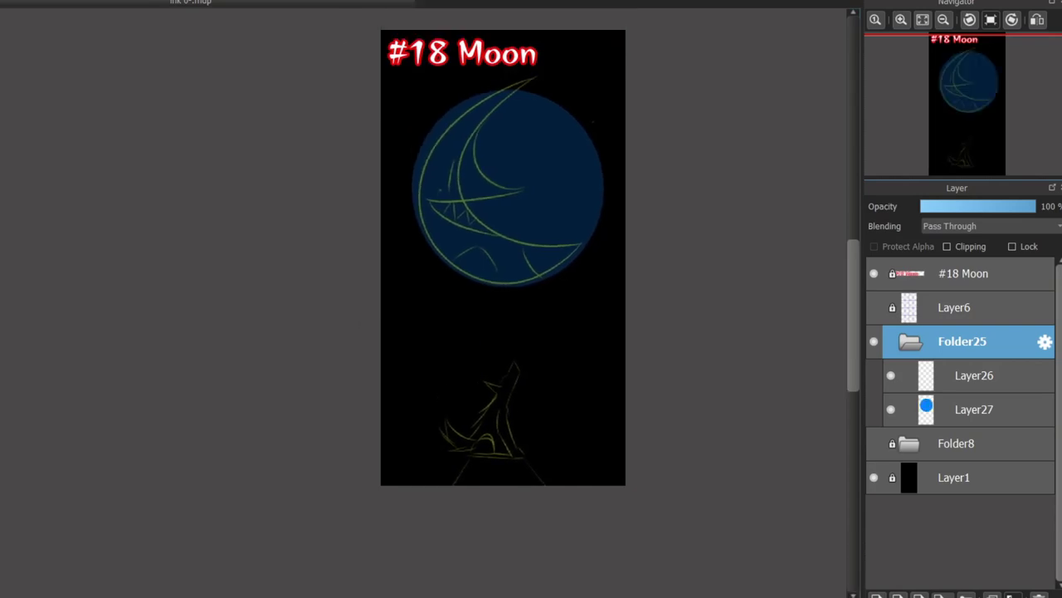
{"action": "left_click", "coordinate": [977, 409]}
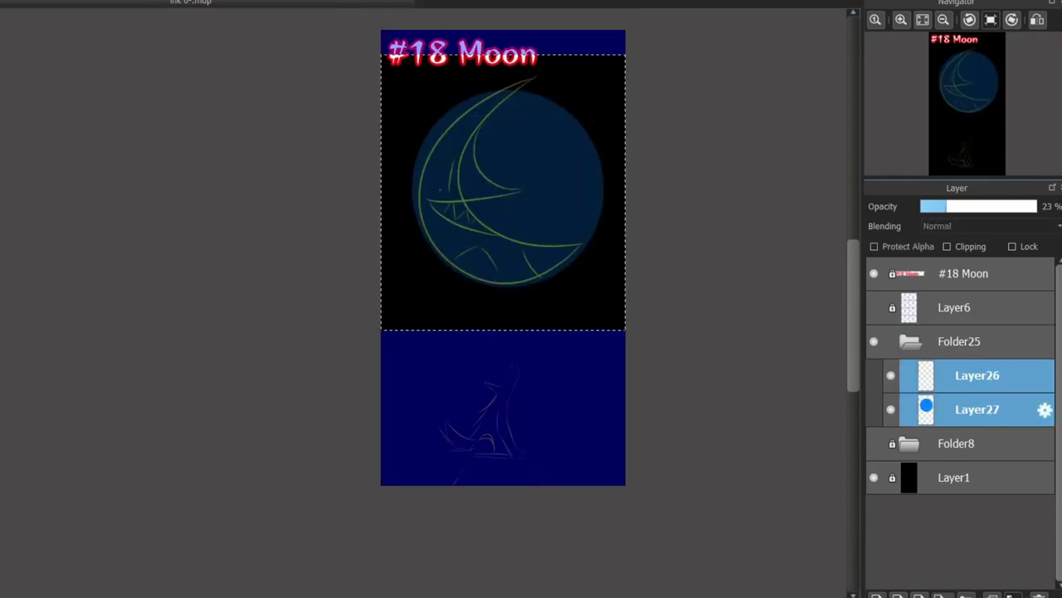
{"action": "left_click", "coordinate": [962, 341]}
{"action": "key", "text": "ctrl+d"}
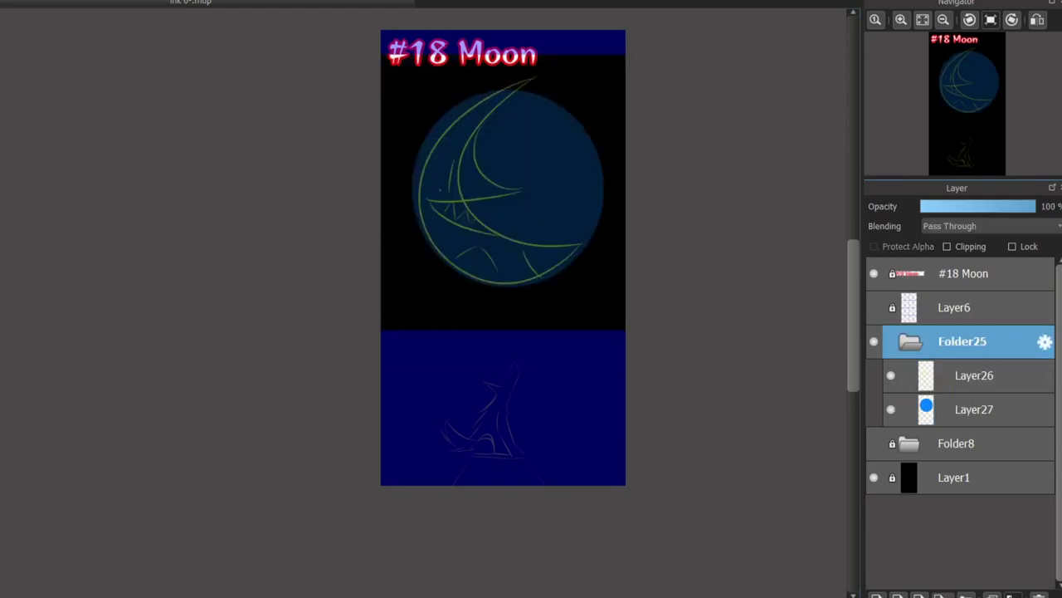
{"action": "key", "text": "ctrl+d"}
Step: Select the moon area, move the crescent sketch and its blue circle slightly lower, and clear the selection
{"action": "left_click", "coordinate": [977, 375]}
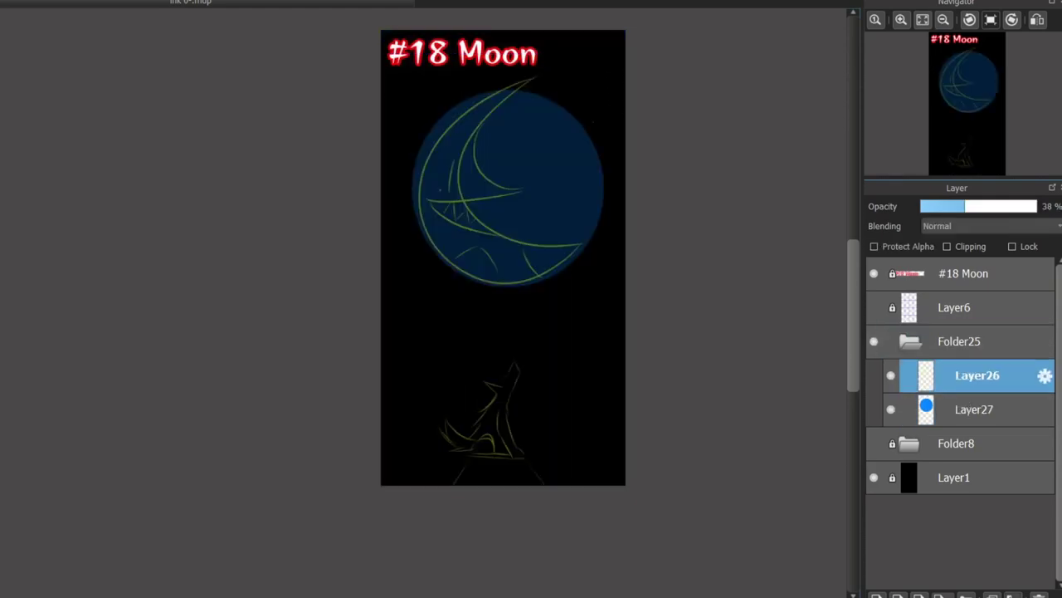
{"action": "left_click_drag", "start_coordinate": [335, 53], "coordinate": [666, 307]}
{"action": "left_click_drag", "start_coordinate": [502, 178], "coordinate": [503, 221]}
{"action": "left_click", "coordinate": [977, 409]}
{"action": "key", "text": "ctrl+d"}
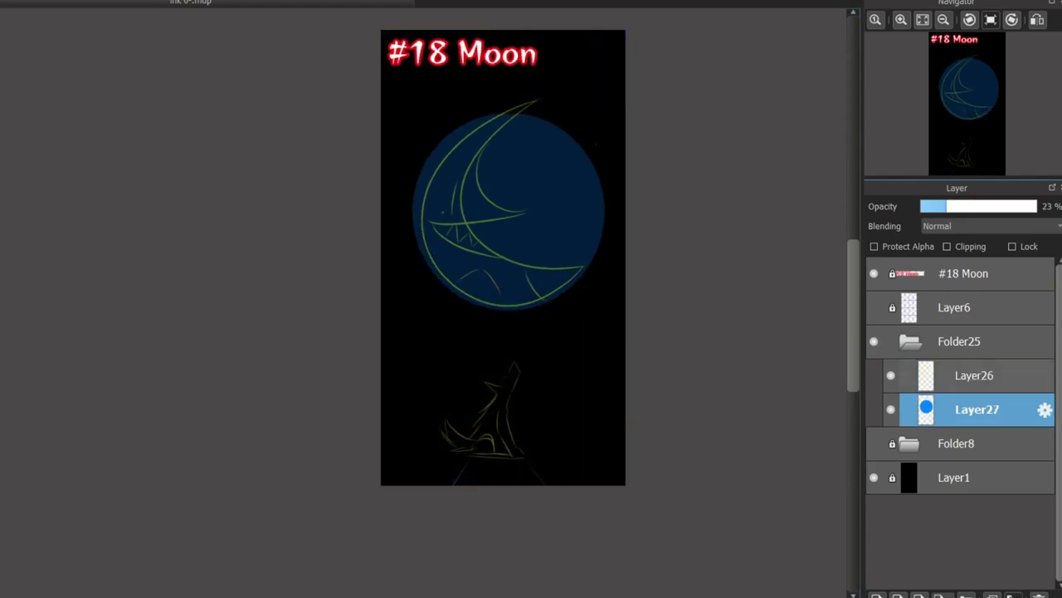
Step: Add a new layer above Layer26 in Folder25
{"action": "left_click", "coordinate": [977, 375]}
{"action": "scroll", "coordinate": [475, 332], "scroll_direction": "up", "scroll_amount": 3}
{"action": "scroll", "coordinate": [475, 299], "scroll_direction": "down", "scroll_amount": 3}
{"action": "scroll", "coordinate": [481, 191], "scroll_direction": "up", "scroll_amount": 4}
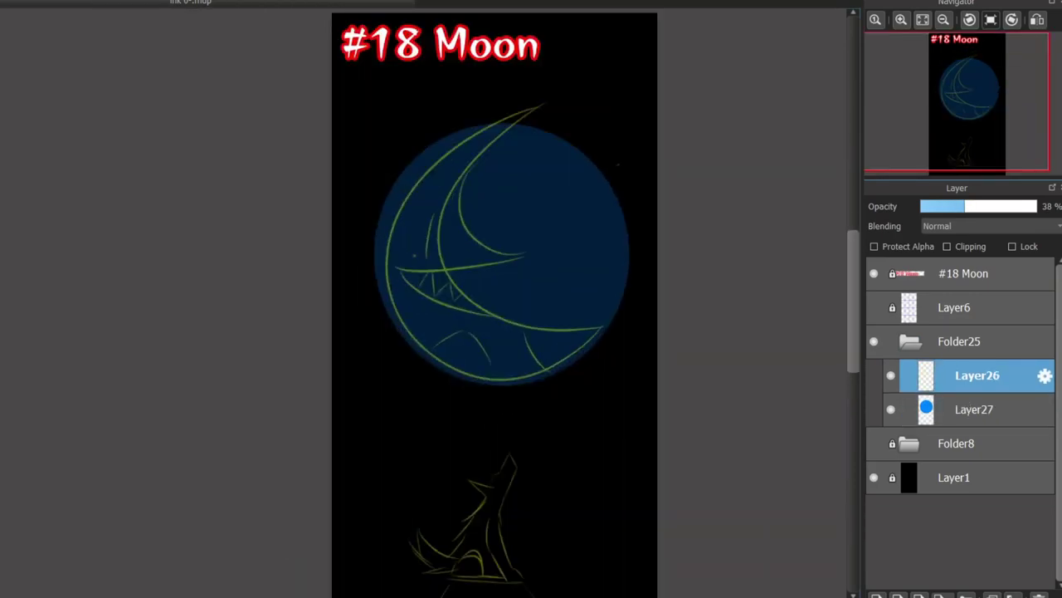
{"action": "key", "text": "ctrl+shift+n"}
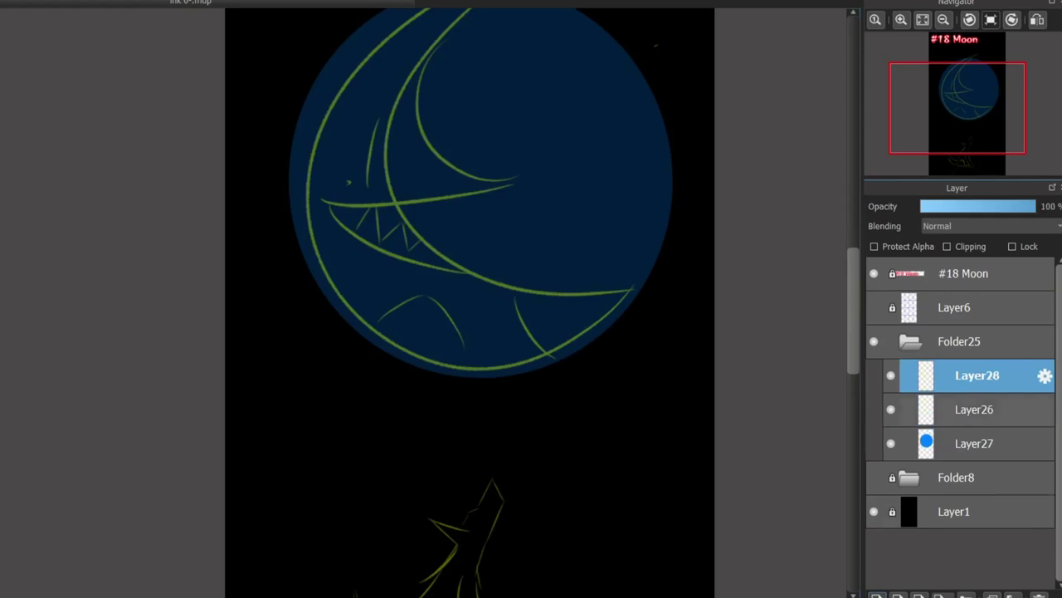
Step: Lock Layer26 and Layer27, and make Layer28 active for drawing
{"action": "left_click", "coordinate": [976, 409]}
{"action": "left_click", "coordinate": [909, 409]}
{"action": "left_click", "coordinate": [977, 444]}
{"action": "left_click", "coordinate": [909, 444]}
{"action": "left_click", "coordinate": [977, 375]}
Step: Try red brush strokes of different widths over the moon sketch, undoing each one
{"action": "scroll", "coordinate": [470, 299], "scroll_direction": "down", "scroll_amount": 3}
{"action": "scroll", "coordinate": [470, 249], "scroll_direction": "up", "scroll_amount": 4}
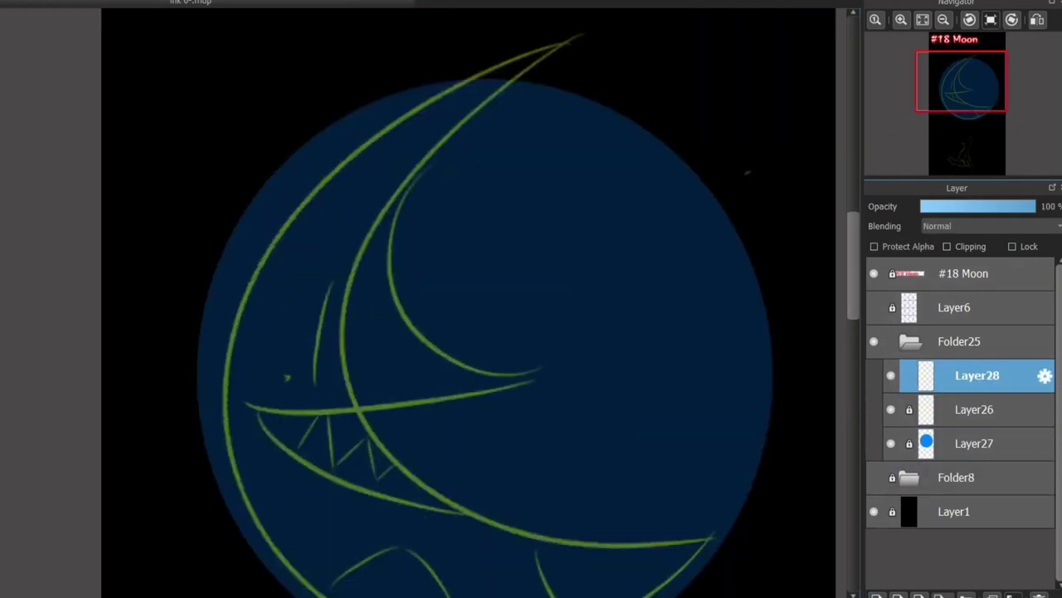
{"action": "left_click_drag", "start_coordinate": [242, 283], "coordinate": [552, 291]}
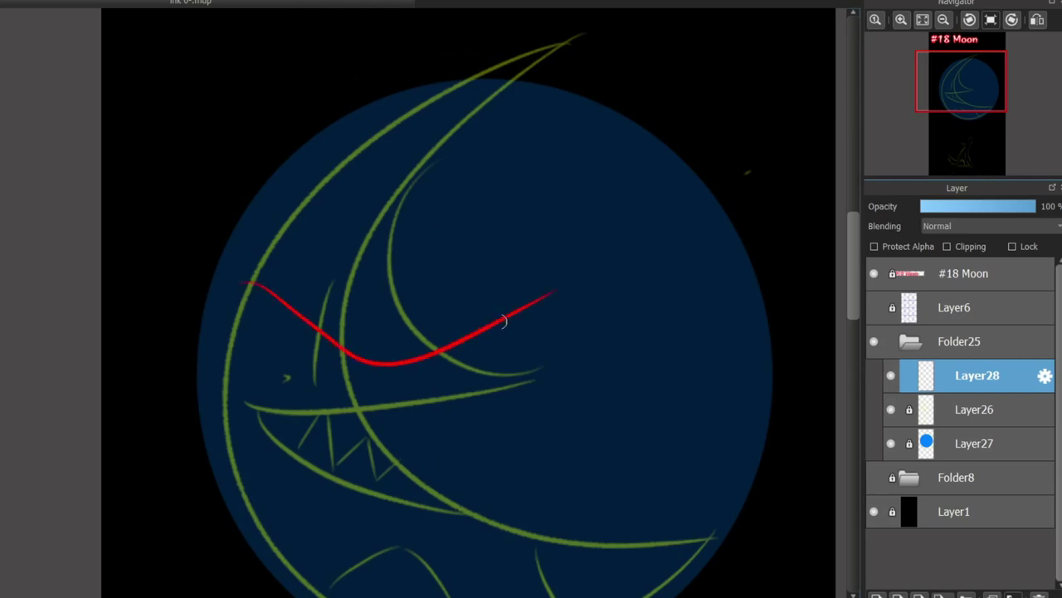
{"action": "left_click_drag", "start_coordinate": [297, 289], "coordinate": [577, 218]}
{"action": "key", "text": "ctrl+z"}
{"action": "key", "text": "ctrl+z"}
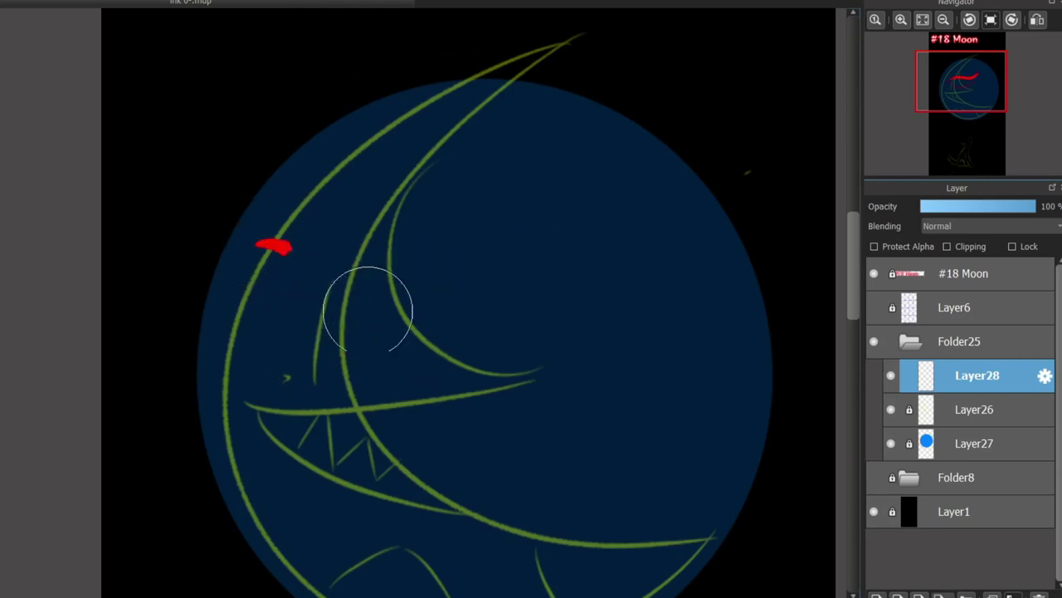
{"action": "key", "text": "ctrl+z"}
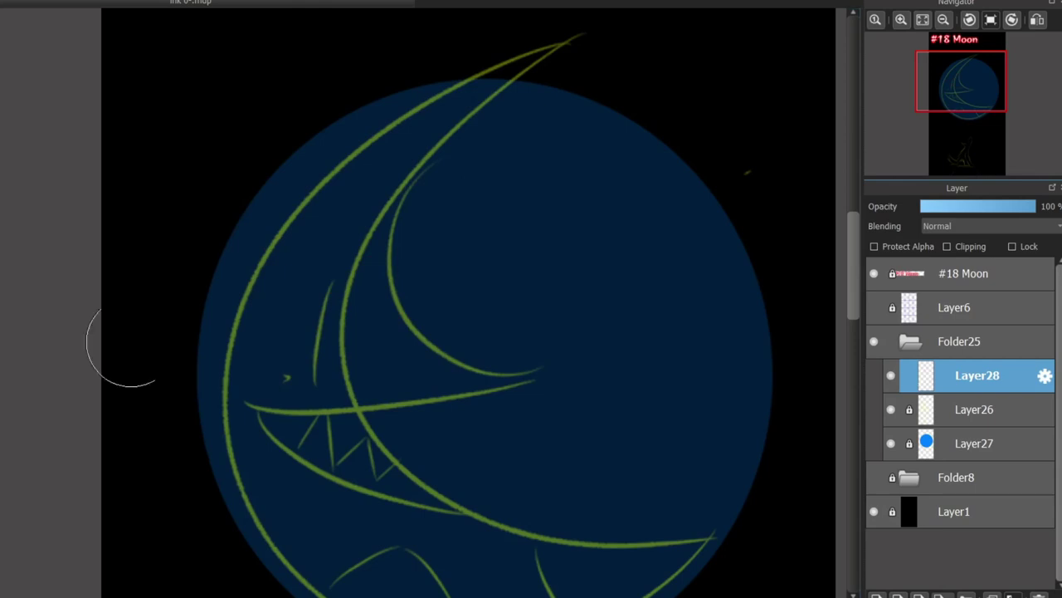
{"action": "left_click_drag", "start_coordinate": [256, 277], "coordinate": [656, 366]}
{"action": "key", "text": "ctrl+z"}
{"action": "mouse_move", "coordinate": [534, 78]}
{"action": "left_mouse_down"}
{"action": "mouse_move", "coordinate": [544, 373]}
{"action": "mouse_move", "coordinate": [488, 375]}
{"action": "left_mouse_up"}
{"action": "key", "text": "ctrl+z"}
{"action": "key", "text": "ctrl+z"}
Step: Ink the crescent's upper inner curve in red on Layer28, from near the upper tip down to the nose point
{"action": "left_click_drag", "start_coordinate": [424, 249], "coordinate": [544, 375]}
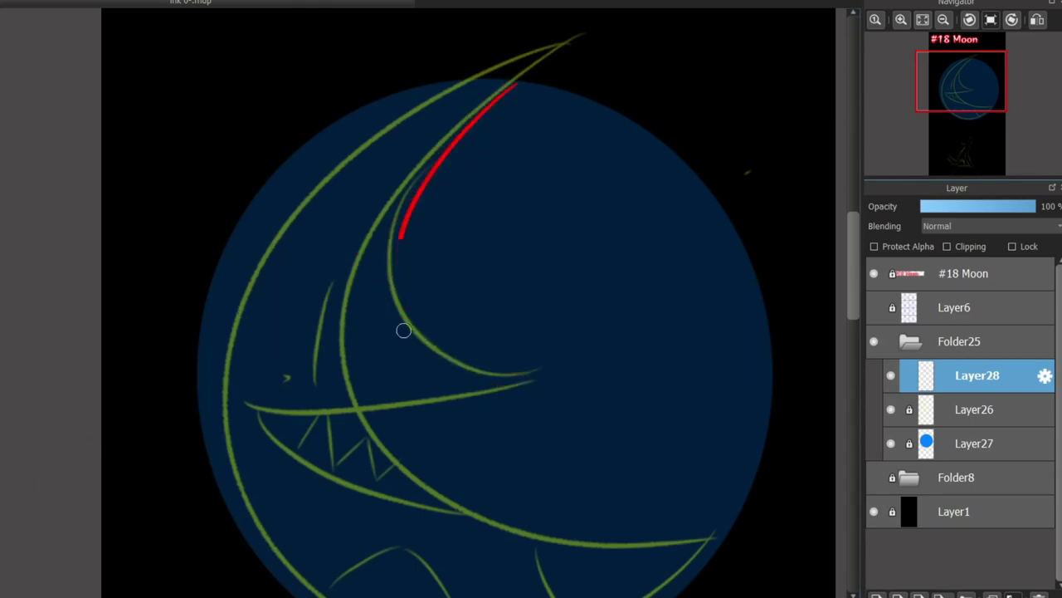
{"action": "left_click_drag", "start_coordinate": [403, 331], "coordinate": [538, 388]}
{"action": "key", "text": "ctrl+z"}
{"action": "mouse_move", "coordinate": [509, 97]}
{"action": "left_mouse_down"}
{"action": "mouse_move", "coordinate": [412, 192]}
{"action": "mouse_move", "coordinate": [534, 379]}
{"action": "left_mouse_up"}
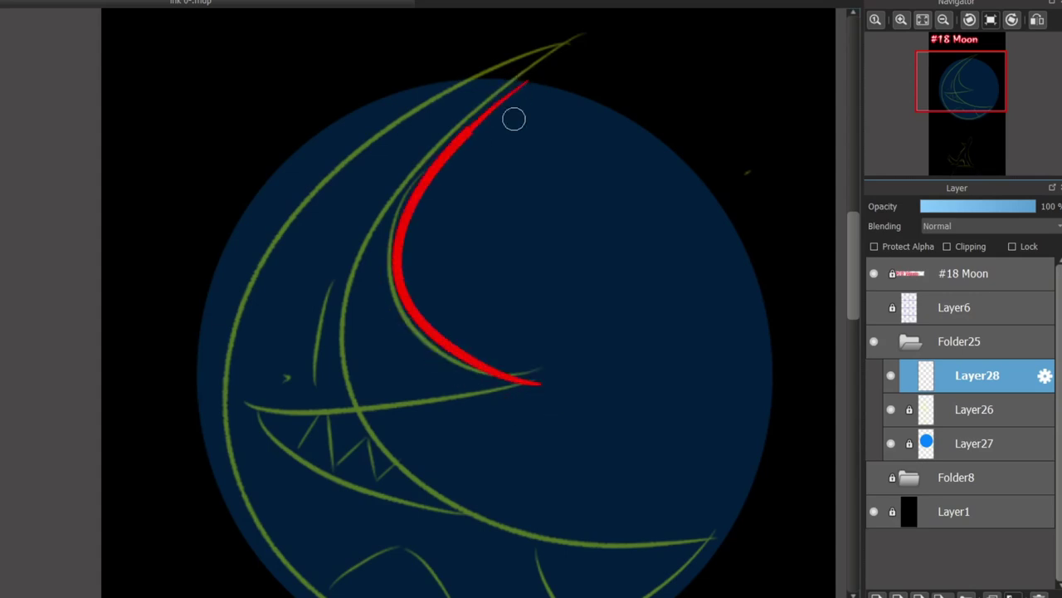
Step: Ink the crescent's outer edge in red from upper to lower tip, and the line from mouth corner to nose point
{"action": "mouse_move", "coordinate": [524, 85]}
{"action": "left_mouse_down"}
{"action": "mouse_move", "coordinate": [238, 330]}
{"action": "mouse_move", "coordinate": [664, 572]}
{"action": "left_mouse_up"}
{"action": "key", "text": "ctrl+z"}
{"action": "scroll", "coordinate": [690, 380], "scroll_direction": "down", "scroll_amount": 2}
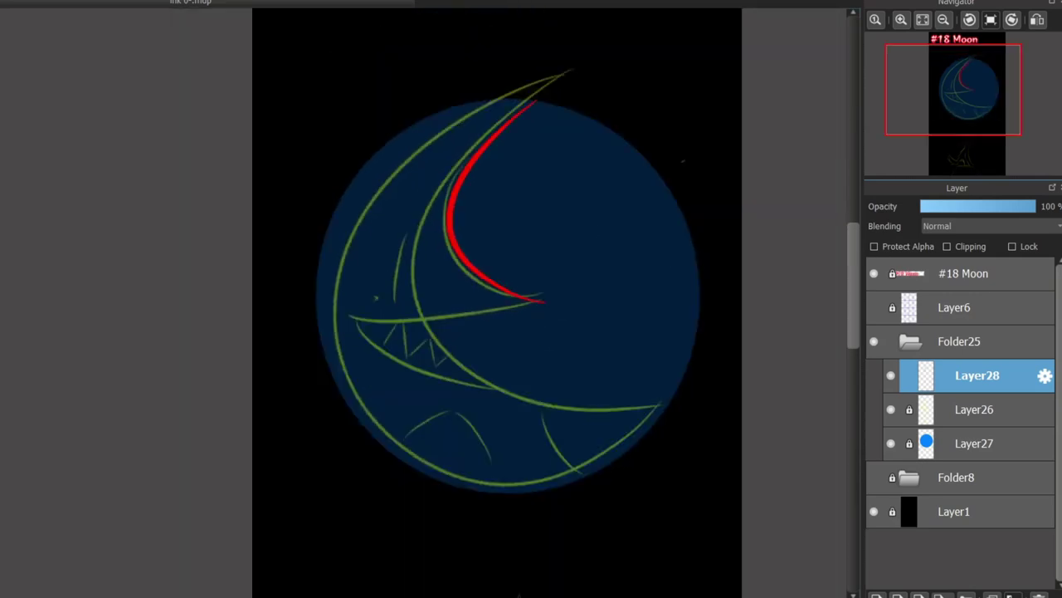
{"action": "mouse_move", "coordinate": [528, 91]}
{"action": "left_mouse_down"}
{"action": "mouse_move", "coordinate": [543, 435]}
{"action": "mouse_move", "coordinate": [356, 379]}
{"action": "mouse_move", "coordinate": [668, 399]}
{"action": "left_mouse_up"}
{"action": "key", "text": "ctrl+z"}
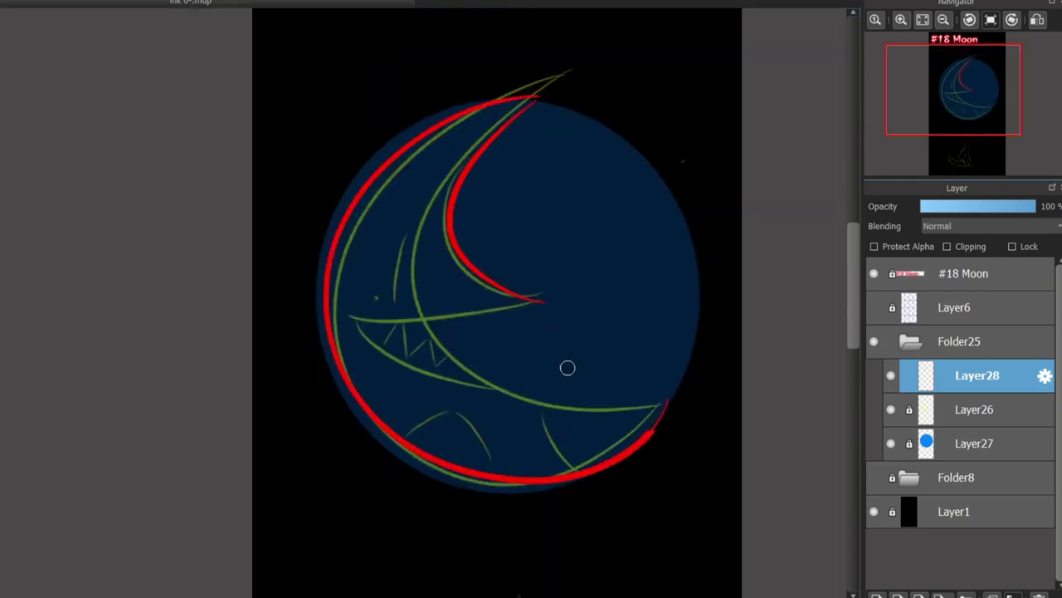
{"action": "scroll", "coordinate": [567, 367], "scroll_direction": "up", "scroll_amount": 2}
{"action": "mouse_move", "coordinate": [118, 253]}
{"action": "left_mouse_down"}
{"action": "mouse_move", "coordinate": [395, 244]}
{"action": "mouse_move", "coordinate": [515, 226]}
{"action": "left_mouse_up"}
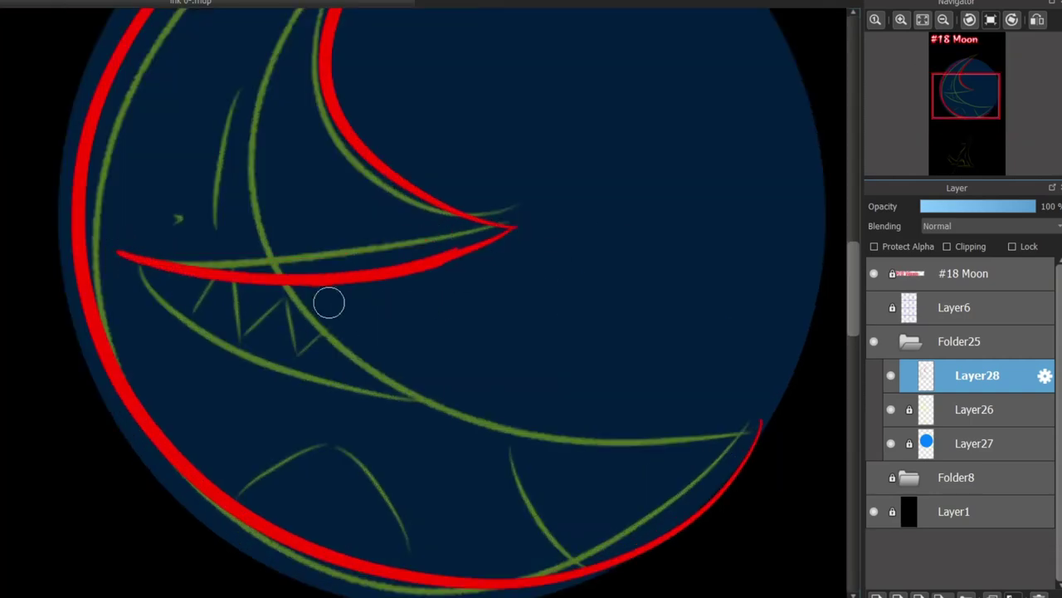
Step: Ink the crescent's lower inner curve in red from the upper mouth line to the lower tip, redoing the stroke until smooth
{"action": "mouse_move", "coordinate": [329, 301]}
{"action": "left_mouse_down"}
{"action": "mouse_move", "coordinate": [472, 390]}
{"action": "mouse_move", "coordinate": [755, 449]}
{"action": "left_mouse_up"}
{"action": "key", "text": "ctrl+z"}
{"action": "left_click_drag", "start_coordinate": [314, 284], "coordinate": [728, 410]}
{"action": "key", "text": "ctrl+z"}
{"action": "left_click_drag", "start_coordinate": [453, 372], "coordinate": [755, 427]}
{"action": "key", "text": "ctrl+z"}
{"action": "mouse_move", "coordinate": [313, 286]}
{"action": "left_mouse_down"}
{"action": "mouse_move", "coordinate": [699, 441]}
{"action": "mouse_move", "coordinate": [759, 423]}
{"action": "left_mouse_up"}
{"action": "key", "text": "ctrl+z"}
{"action": "key", "text": "ctrl+z"}
{"action": "mouse_move", "coordinate": [304, 291]}
{"action": "left_mouse_down"}
{"action": "mouse_move", "coordinate": [523, 427]}
{"action": "mouse_move", "coordinate": [744, 419]}
{"action": "left_mouse_up"}
{"action": "key", "text": "ctrl+z"}
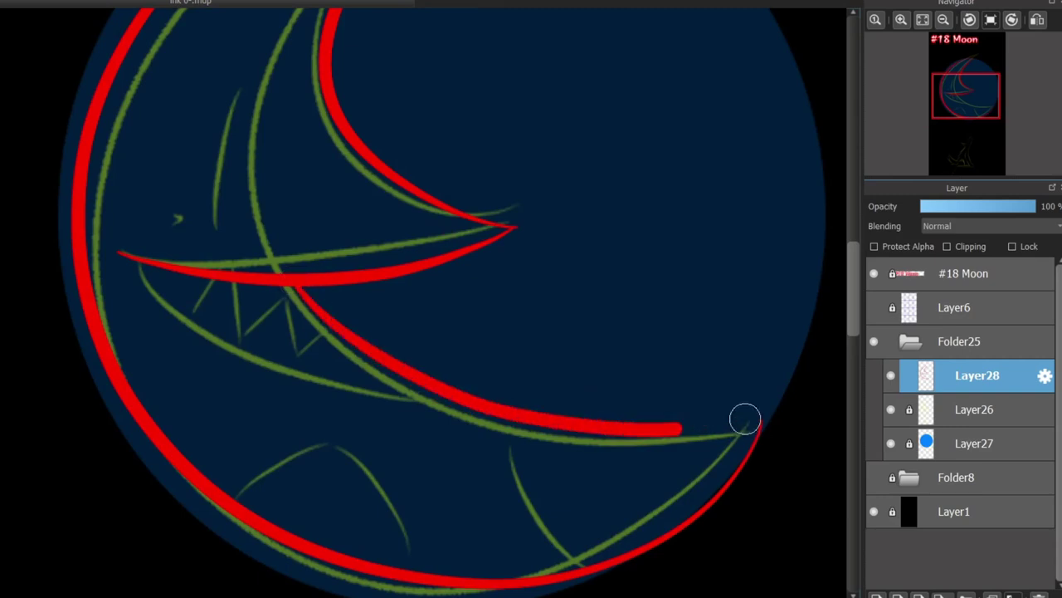
{"action": "key", "text": "ctrl+z"}
{"action": "left_click_drag", "start_coordinate": [291, 286], "coordinate": [749, 424]}
{"action": "key", "text": "ctrl+z"}
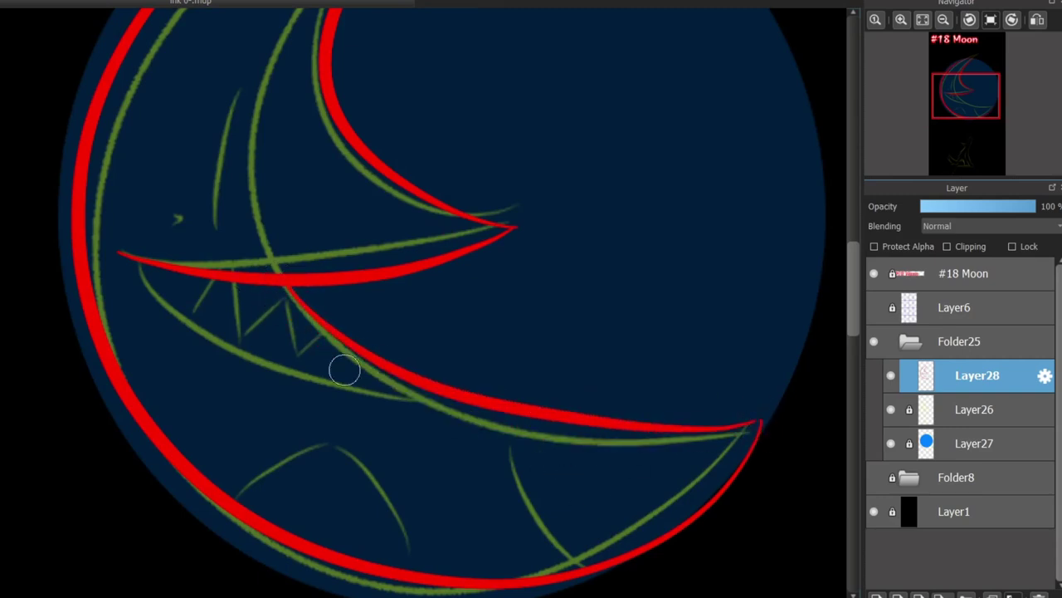
Step: Ink the curved lower edge of the moon's mouth in red, from the mouth corner to the lower inner curve
{"action": "scroll", "coordinate": [344, 370], "scroll_direction": "down", "scroll_amount": 2}
{"action": "scroll", "coordinate": [182, 244], "scroll_direction": "up", "scroll_amount": 4}
{"action": "left_click_drag", "start_coordinate": [146, 226], "coordinate": [457, 368]}
{"action": "scroll", "coordinate": [296, 284], "scroll_direction": "down", "scroll_amount": 2}
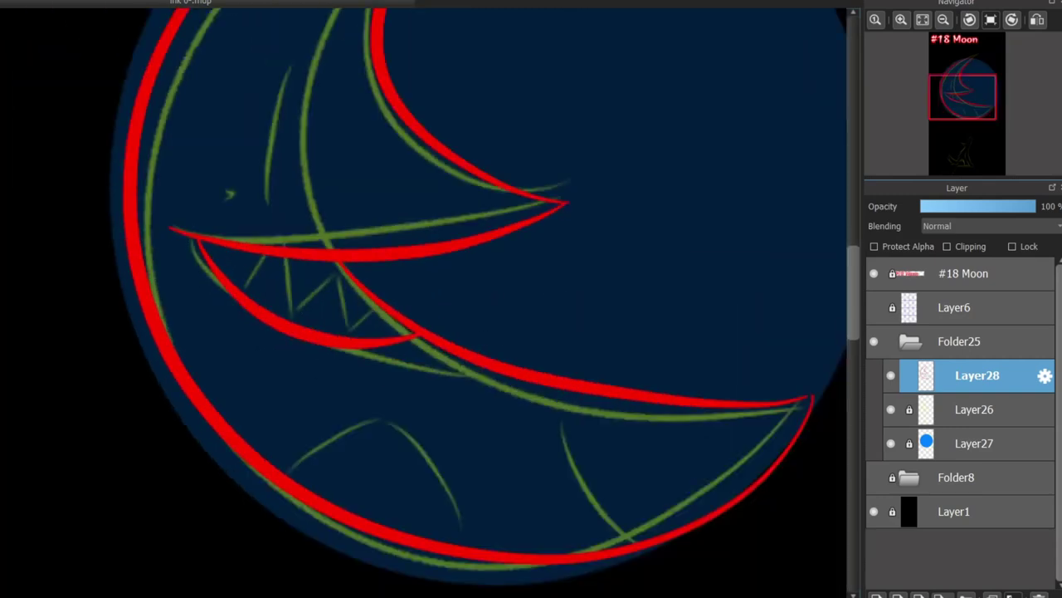
Step: Ink a narrow, slightly slanted red pupil slit above the moon's mouth, redoing the strokes that do not fit
{"action": "scroll", "coordinate": [332, 332], "scroll_direction": "down", "scroll_amount": 2}
{"action": "scroll", "coordinate": [320, 321], "scroll_direction": "up", "scroll_amount": 3}
{"action": "left_click_drag", "start_coordinate": [327, 365], "coordinate": [324, 357]}
{"action": "key", "text": "ctrl+z"}
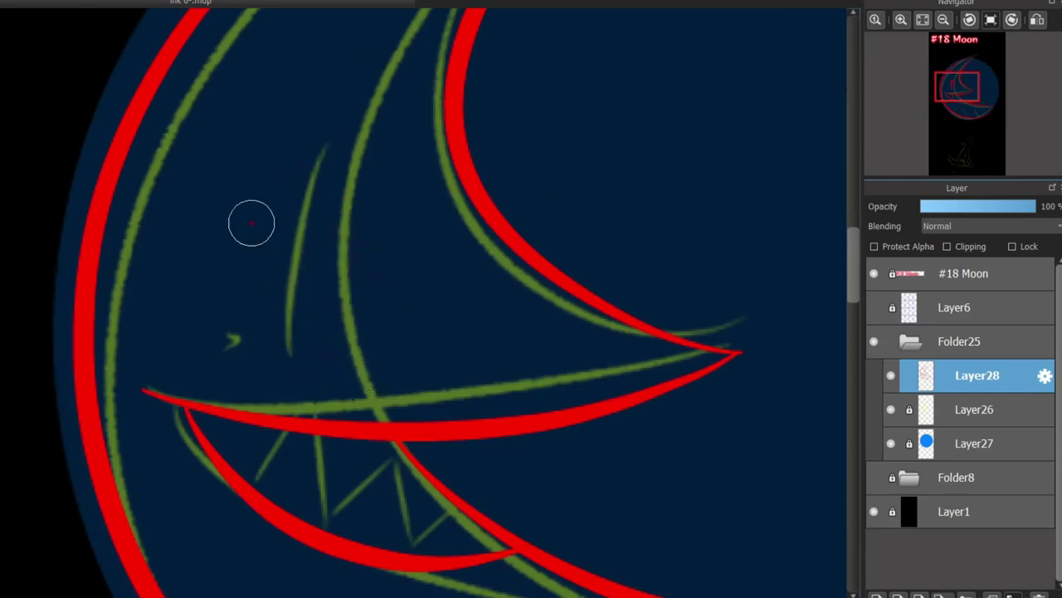
{"action": "mouse_move", "coordinate": [252, 223]}
{"action": "left_mouse_down"}
{"action": "mouse_move", "coordinate": [313, 336]}
{"action": "mouse_move", "coordinate": [268, 256]}
{"action": "left_mouse_up"}
{"action": "key", "text": "ctrl+z"}
{"action": "key", "text": "ctrl+z"}
{"action": "mouse_move", "coordinate": [328, 217]}
{"action": "left_mouse_down"}
{"action": "mouse_move", "coordinate": [353, 369]}
{"action": "mouse_move", "coordinate": [317, 202]}
{"action": "left_mouse_up"}
{"action": "key", "text": "ctrl+z"}
{"action": "key", "text": "ctrl+z"}
{"action": "left_click_drag", "start_coordinate": [330, 344], "coordinate": [351, 201]}
{"action": "key", "text": "ctrl+z"}
{"action": "left_click_drag", "start_coordinate": [324, 360], "coordinate": [349, 203]}
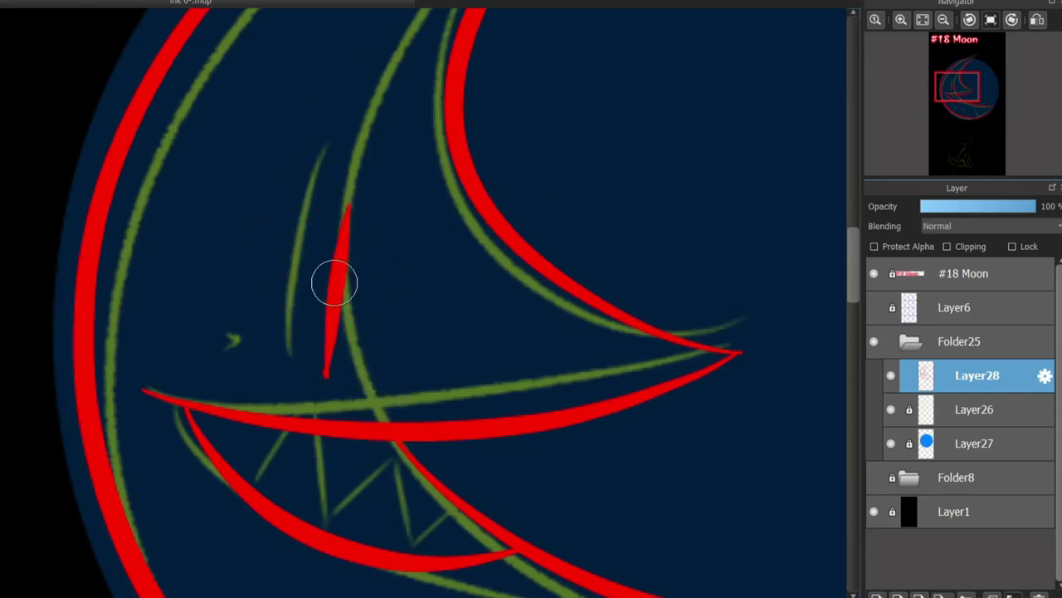
Step: Ink a short curved red eyelid over the top of the pupil slit
{"action": "left_click_drag", "start_coordinate": [308, 162], "coordinate": [378, 228]}
{"action": "key", "text": "ctrl+z"}
{"action": "left_click_drag", "start_coordinate": [312, 166], "coordinate": [362, 214]}
{"action": "scroll", "coordinate": [785, 225], "scroll_direction": "down", "scroll_amount": 3}
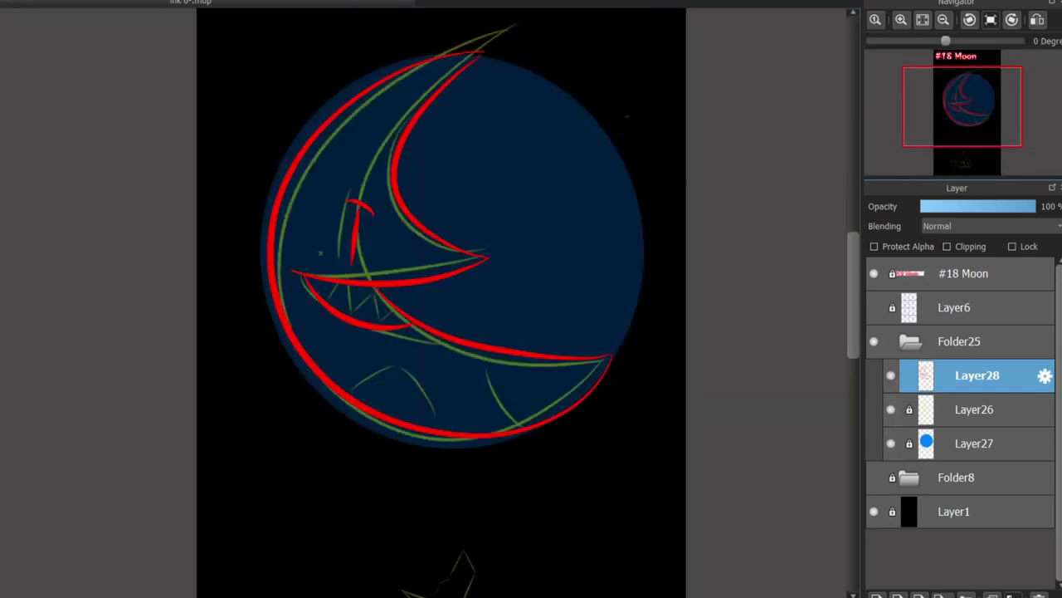
Step: Add a new layer in Folder25 between Layer28 and Layer26, and switch the drawing colour to white
{"action": "scroll", "coordinate": [423, 299], "scroll_direction": "down", "scroll_amount": 5}
{"action": "scroll", "coordinate": [399, 299], "scroll_direction": "up", "scroll_amount": 5}
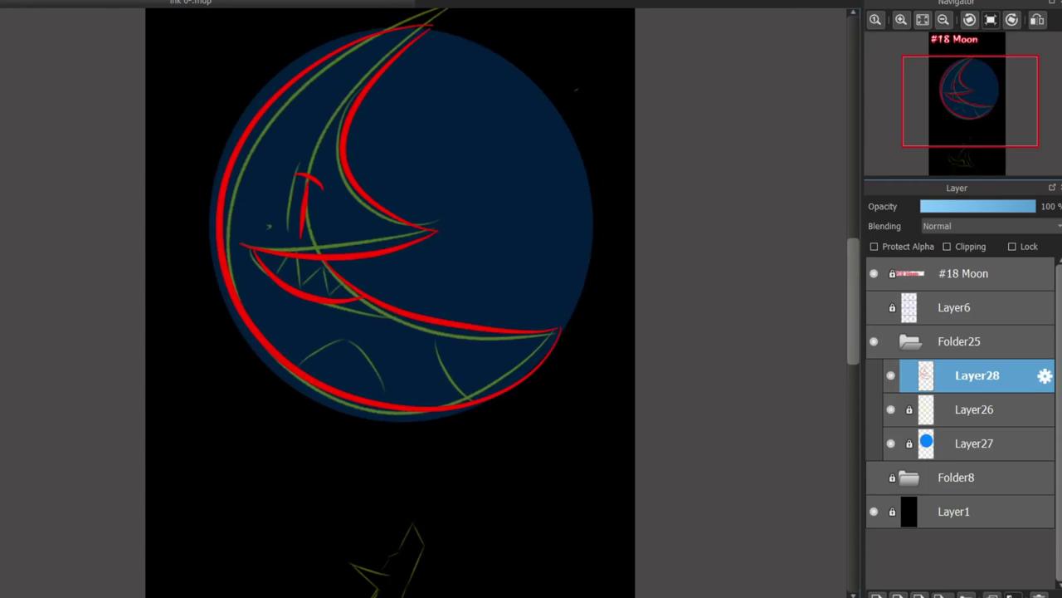
{"action": "left_click", "coordinate": [876, 596]}
{"action": "left_click", "coordinate": [1014, 595]}
Step: Ink a zigzag row of pointed teeth in white inside the moon's mouth
{"action": "scroll", "coordinate": [287, 323], "scroll_direction": "up", "scroll_amount": 5}
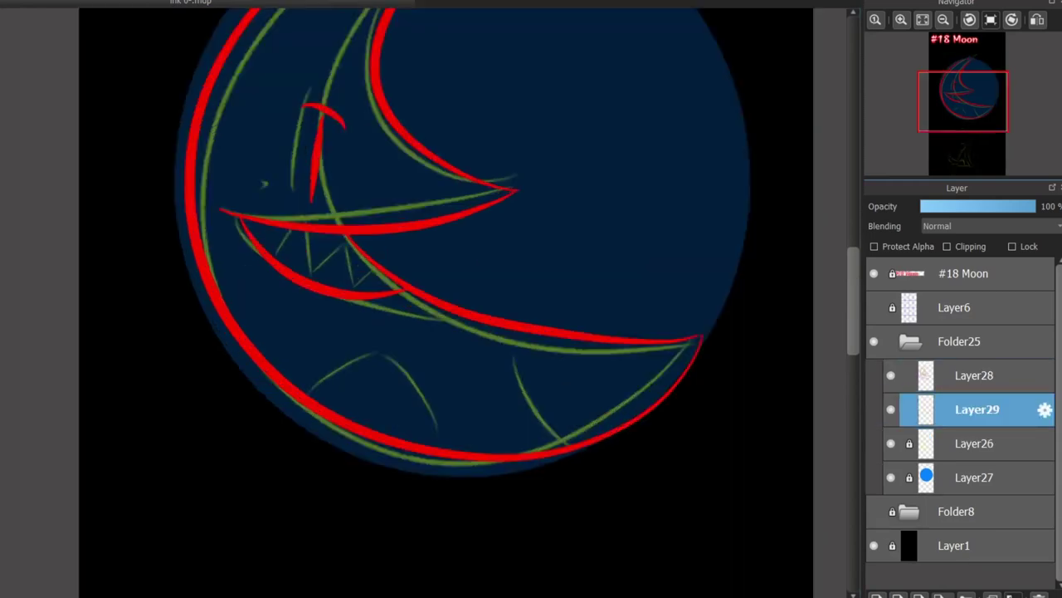
{"action": "mouse_move", "coordinate": [249, 150]}
{"action": "left_mouse_down"}
{"action": "mouse_move", "coordinate": [314, 96]}
{"action": "mouse_move", "coordinate": [332, 176]}
{"action": "left_mouse_up"}
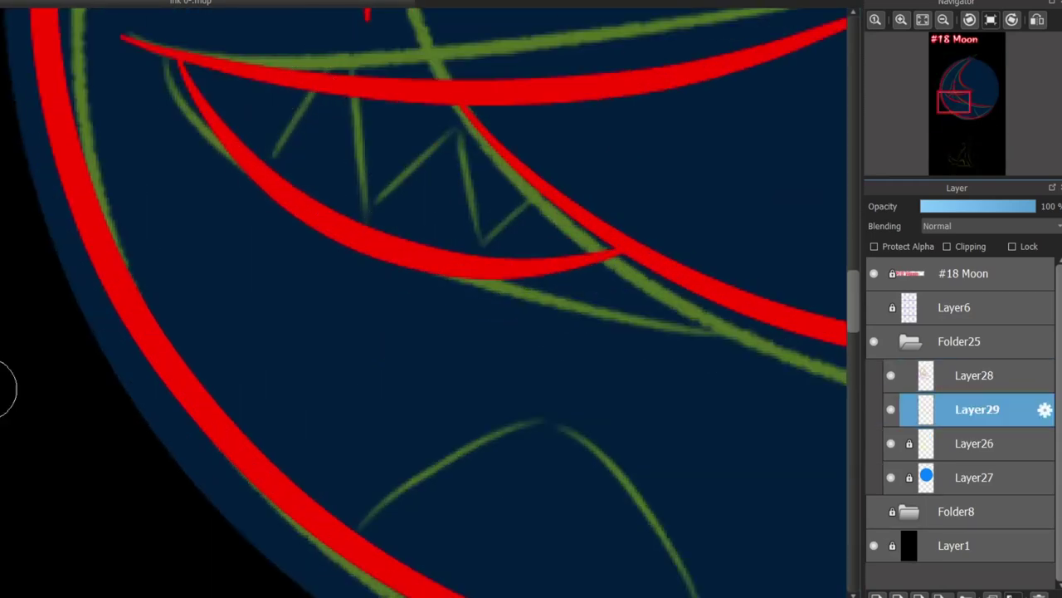
{"action": "left_click_drag", "start_coordinate": [255, 156], "coordinate": [313, 94]}
{"action": "mouse_move", "coordinate": [326, 96]}
{"action": "left_mouse_down"}
{"action": "mouse_move", "coordinate": [344, 214]}
{"action": "mouse_move", "coordinate": [437, 103]}
{"action": "mouse_move", "coordinate": [485, 254]}
{"action": "left_mouse_up"}
{"action": "left_click_drag", "start_coordinate": [498, 251], "coordinate": [506, 234]}
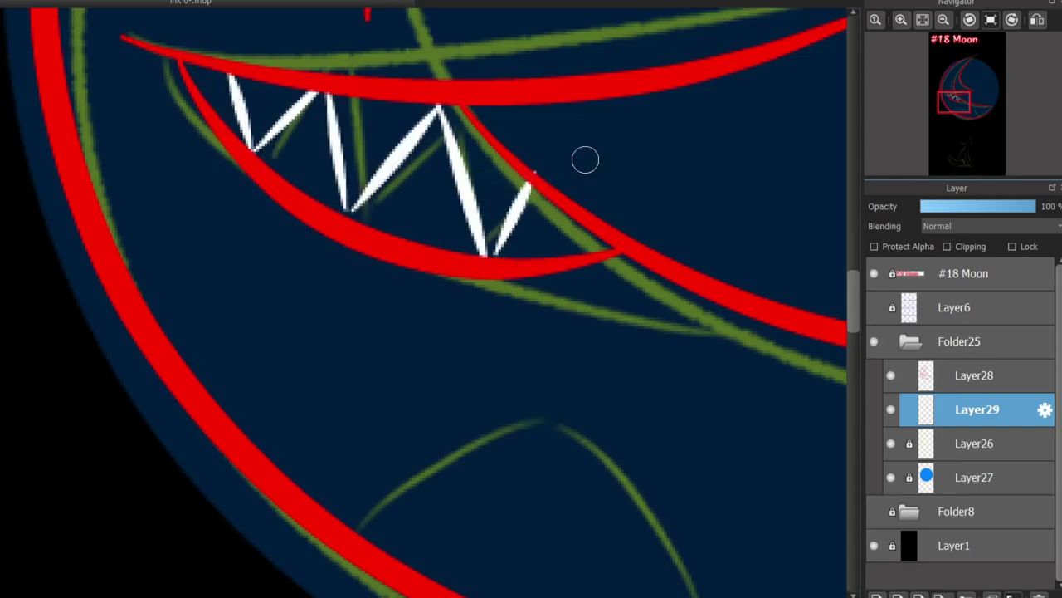
Step: Ink a white U-shaped eye outline around the pupil slit, joining both ends of the red eyelid
{"action": "scroll", "coordinate": [423, 299], "scroll_direction": "up", "scroll_amount": 5}
{"action": "left_click_drag", "start_coordinate": [307, 237], "coordinate": [274, 351]}
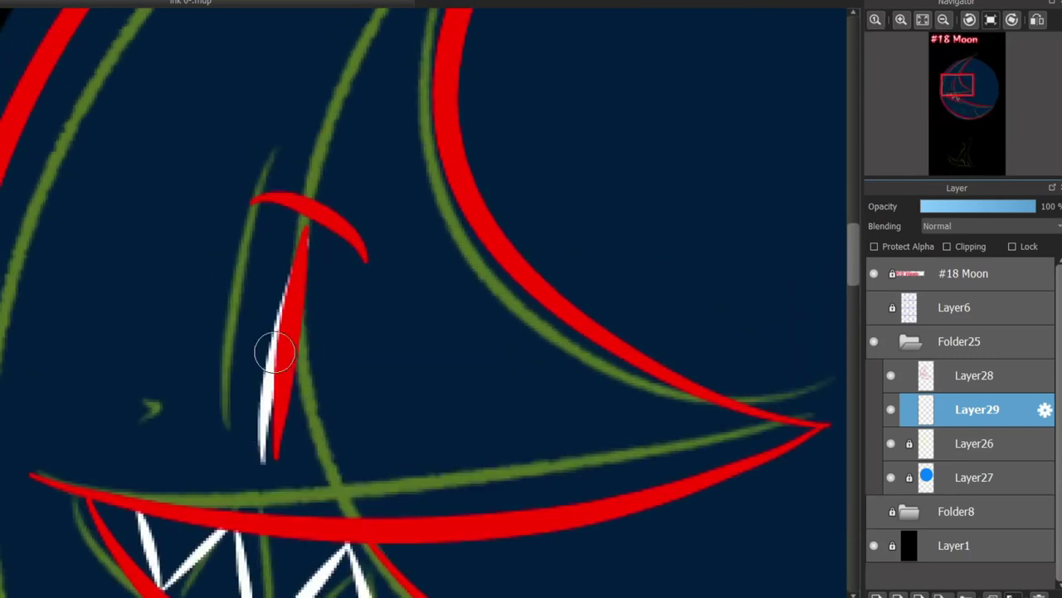
{"action": "key", "text": "ctrl+z"}
{"action": "left_click_drag", "start_coordinate": [242, 178], "coordinate": [282, 175]}
{"action": "key", "text": "ctrl+z"}
{"action": "left_click_drag", "start_coordinate": [249, 218], "coordinate": [358, 279]}
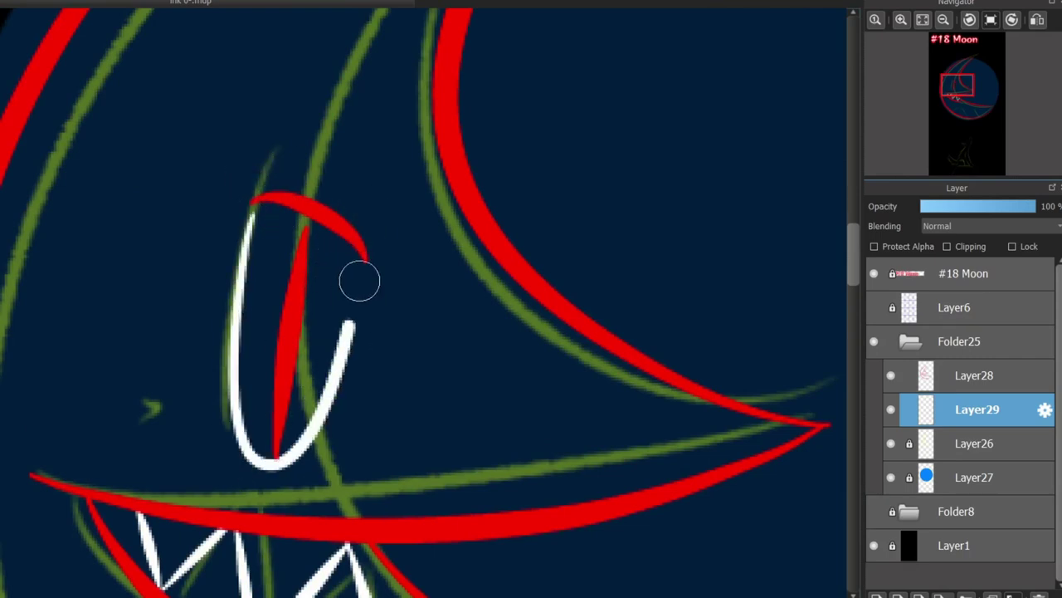
{"action": "key", "text": "ctrl+z"}
{"action": "left_click_drag", "start_coordinate": [264, 216], "coordinate": [368, 268]}
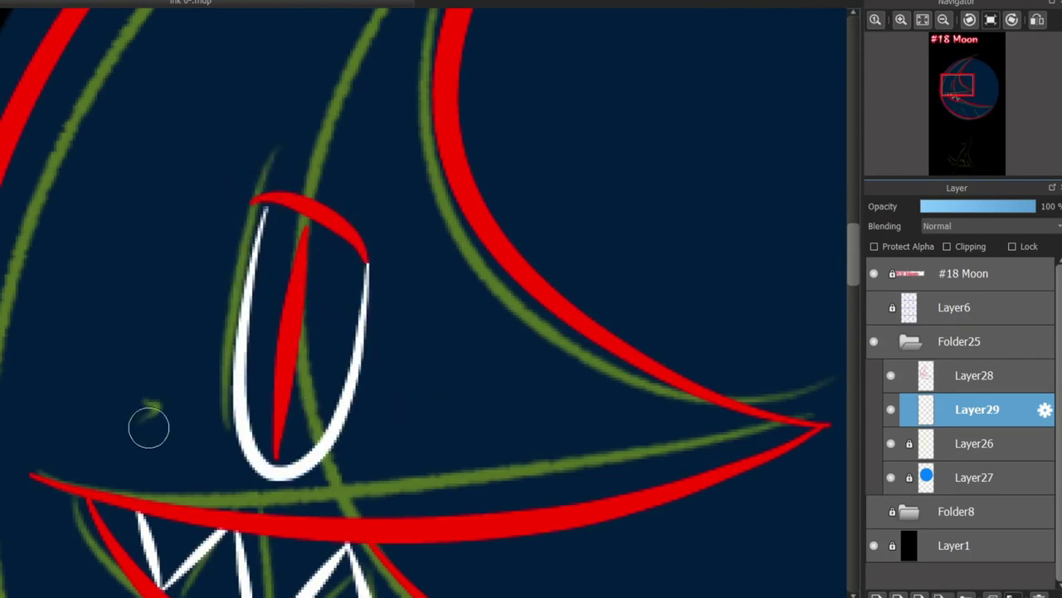
Step: Draw a white nostril dot and curved white crater arcs along the edges of the crescent
{"action": "key", "text": "ctrl+minus"}
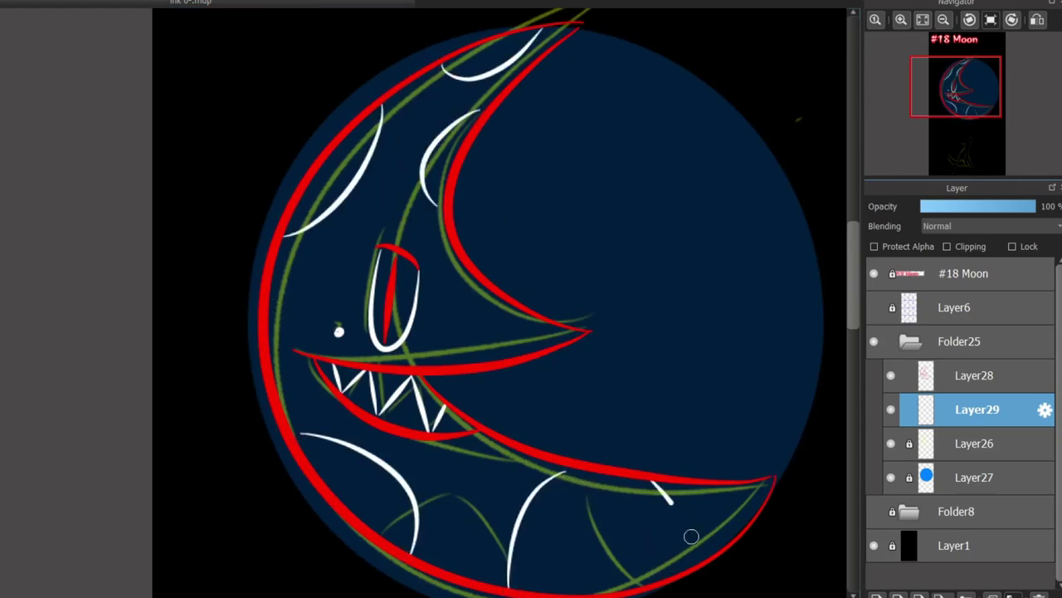
{"action": "left_click_drag", "start_coordinate": [692, 536], "coordinate": [693, 560]}
{"action": "scroll", "coordinate": [691, 536], "scroll_direction": "down", "scroll_amount": 3}
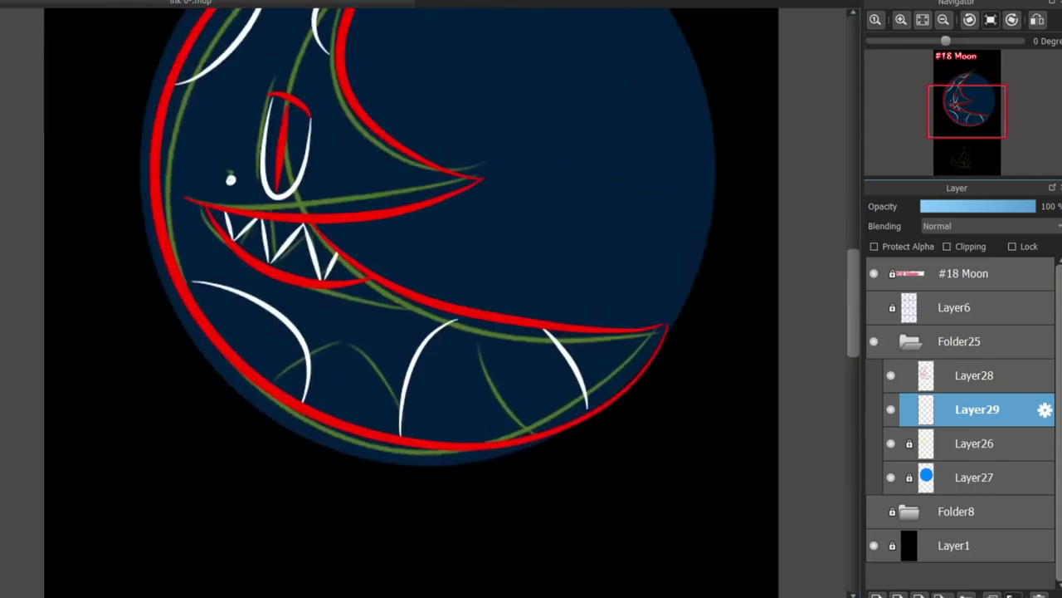
Step: Ink the wolf's pointed ear with two tapered white strokes, raising it above the sketched ear
{"action": "scroll", "coordinate": [231, 179], "scroll_direction": "down", "scroll_amount": 10}
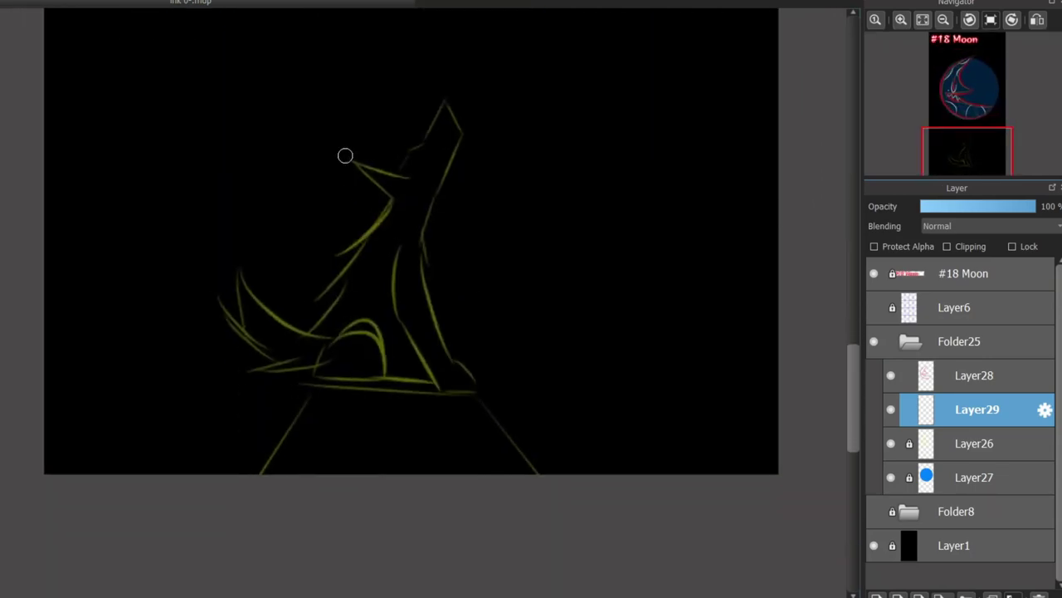
{"action": "scroll", "coordinate": [345, 155], "scroll_direction": "up", "scroll_amount": 3}
{"action": "left_click_drag", "start_coordinate": [588, 244], "coordinate": [526, 166]}
{"action": "scroll", "coordinate": [526, 166], "scroll_direction": "down", "scroll_amount": 3}
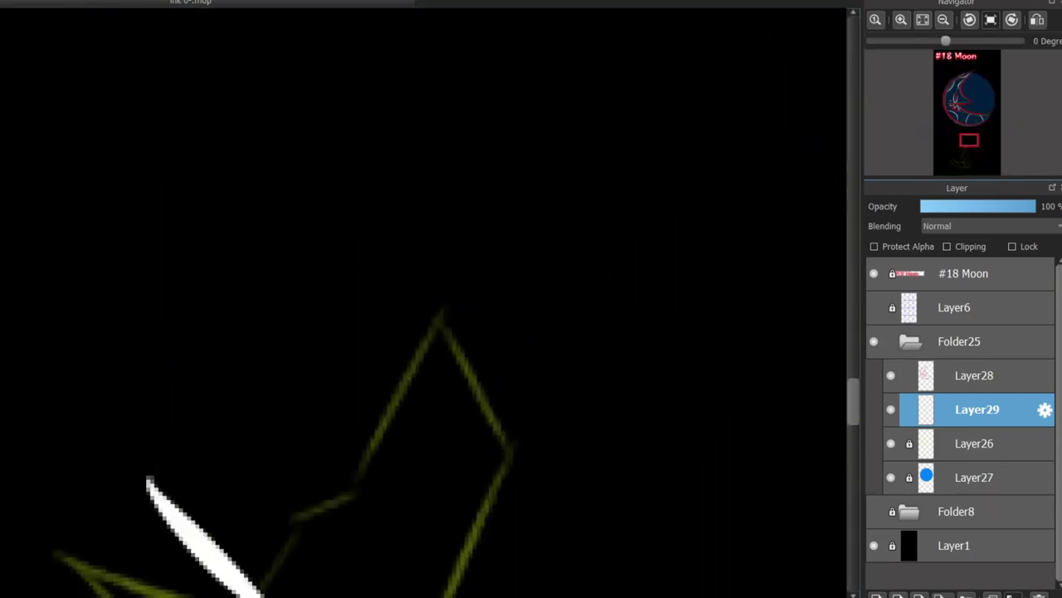
{"action": "scroll", "coordinate": [424, 299], "scroll_direction": "down", "scroll_amount": 3}
{"action": "key", "text": "ctrl+z"}
{"action": "mouse_move", "coordinate": [185, 244]}
{"action": "left_mouse_down"}
{"action": "mouse_move", "coordinate": [368, 391]}
{"action": "mouse_move", "coordinate": [290, 481]}
{"action": "left_mouse_up"}
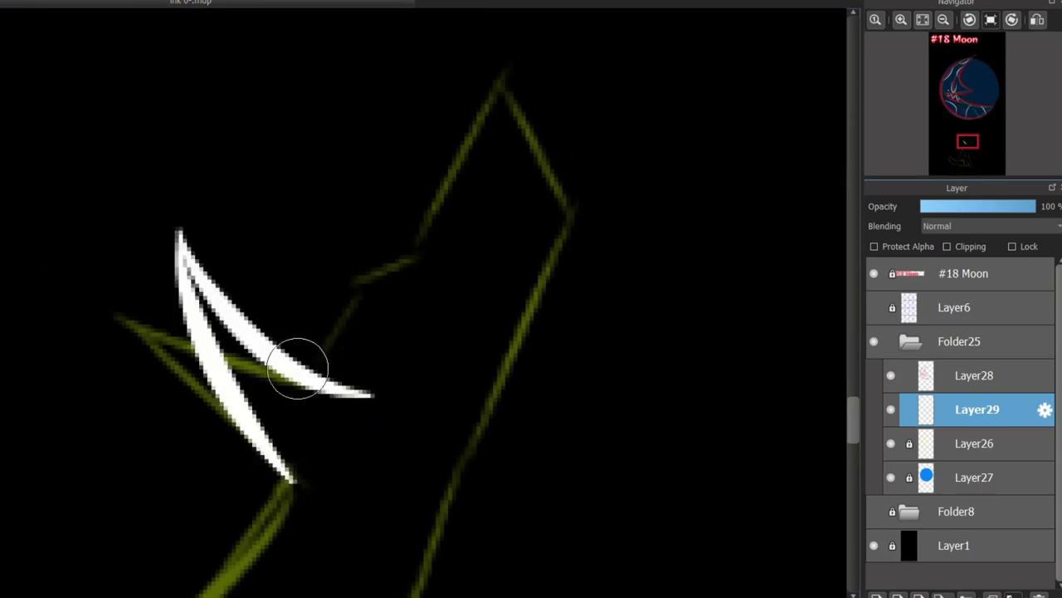
Step: Ink the wolf's forehead and raised muzzle in white, from the ear to the nose tip and down to the chin
{"action": "mouse_move", "coordinate": [297, 368]}
{"action": "left_mouse_down"}
{"action": "mouse_move", "coordinate": [332, 351]}
{"action": "mouse_move", "coordinate": [368, 273]}
{"action": "left_mouse_up"}
{"action": "key", "text": "ctrl+z"}
{"action": "key", "text": "ctrl+z"}
{"action": "mouse_move", "coordinate": [282, 340]}
{"action": "left_mouse_down"}
{"action": "mouse_move", "coordinate": [403, 261]}
{"action": "mouse_move", "coordinate": [481, 91]}
{"action": "left_mouse_up"}
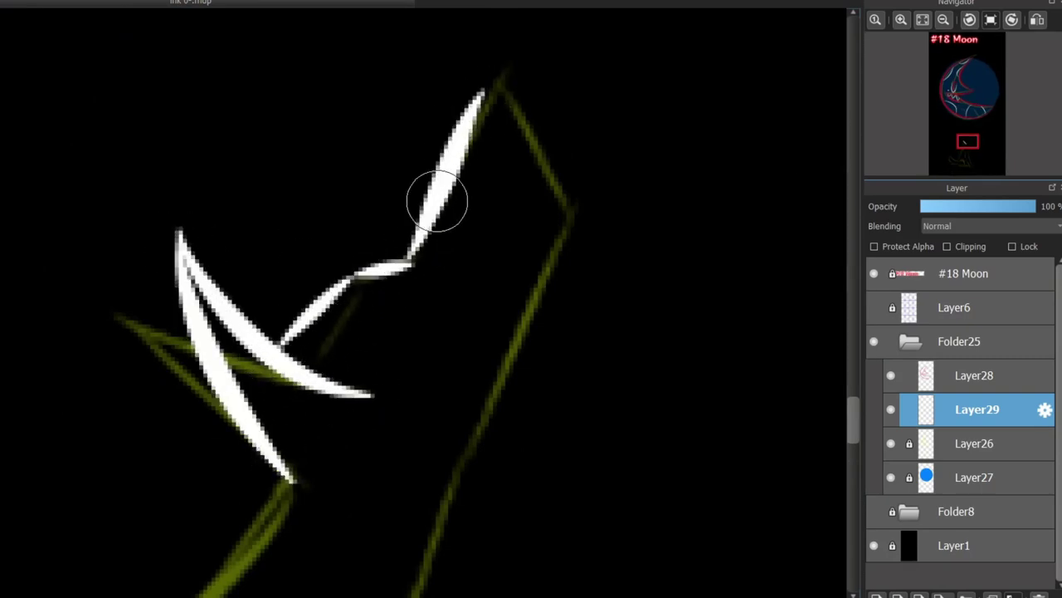
{"action": "key", "text": "ctrl+z"}
{"action": "mouse_move", "coordinate": [412, 259]}
{"action": "left_mouse_down"}
{"action": "mouse_move", "coordinate": [498, 86]}
{"action": "mouse_move", "coordinate": [461, 482]}
{"action": "left_mouse_up"}
{"action": "key", "text": "ctrl+z"}
{"action": "left_click_drag", "start_coordinate": [496, 83], "coordinate": [579, 213]}
{"action": "key", "text": "ctrl+z"}
{"action": "key", "text": "ctrl+z"}
{"action": "mouse_move", "coordinate": [491, 83]}
{"action": "left_mouse_down"}
{"action": "mouse_move", "coordinate": [576, 213]}
{"action": "mouse_move", "coordinate": [483, 470]}
{"action": "left_mouse_up"}
{"action": "key", "text": "ctrl+z"}
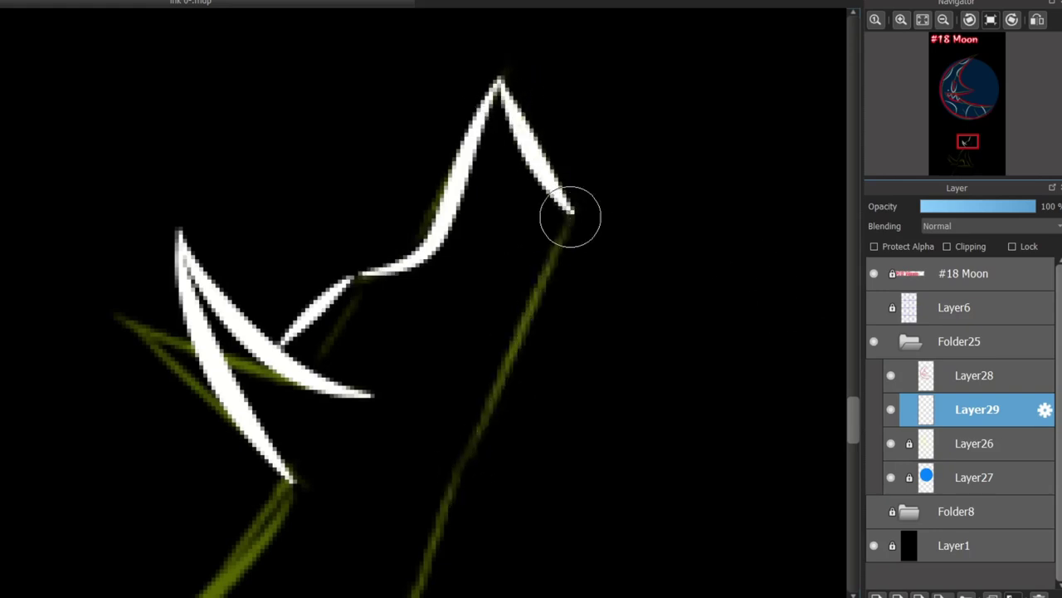
Step: Try a white throat line from the wolf's chin down the neck, and undo it along with the curved muzzle strokes
{"action": "left_click_drag", "start_coordinate": [570, 217], "coordinate": [423, 498]}
{"action": "key", "text": "ctrl+z"}
{"action": "mouse_move", "coordinate": [573, 216]}
{"action": "left_mouse_down"}
{"action": "mouse_move", "coordinate": [434, 498]}
{"action": "mouse_move", "coordinate": [396, 522]}
{"action": "left_mouse_up"}
{"action": "scroll", "coordinate": [415, 332], "scroll_direction": "down", "scroll_amount": 3}
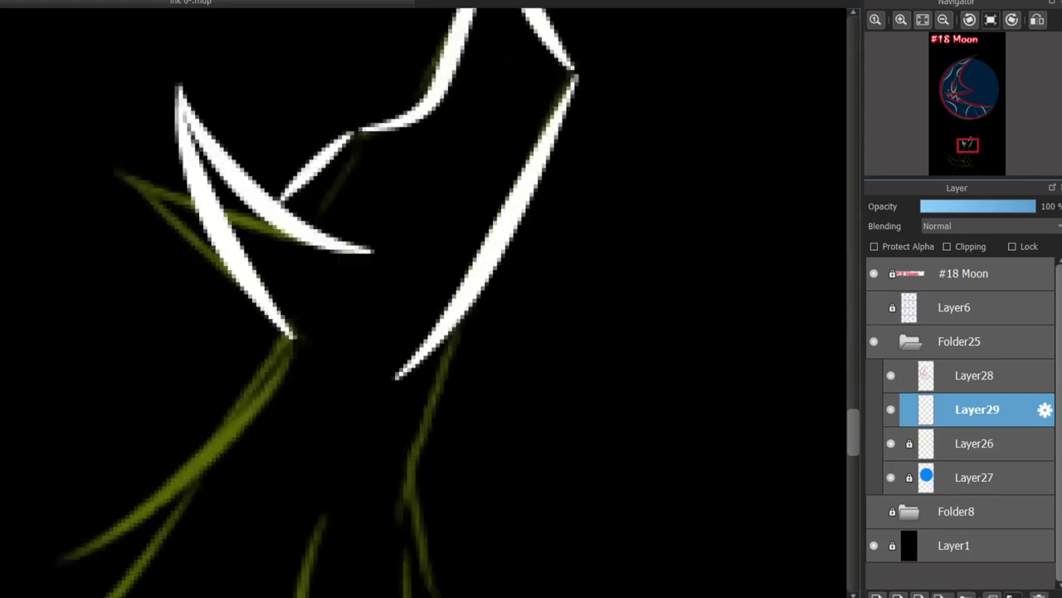
{"action": "scroll", "coordinate": [464, 300], "scroll_direction": "up", "scroll_amount": 4}
{"action": "key", "text": "ctrl+z"}
{"action": "key", "text": "ctrl+z"}
{"action": "key", "text": "ctrl+z"}
Step: Redraw the wolf's muzzle with straighter white strokes from the brow to the nose tip and down to the chin
{"action": "mouse_move", "coordinate": [386, 338]}
{"action": "left_mouse_down"}
{"action": "mouse_move", "coordinate": [487, 171]}
{"action": "mouse_move", "coordinate": [522, 173]}
{"action": "mouse_move", "coordinate": [569, 280]}
{"action": "left_mouse_up"}
{"action": "key", "text": "ctrl+z"}
{"action": "left_click_drag", "start_coordinate": [506, 157], "coordinate": [563, 286]}
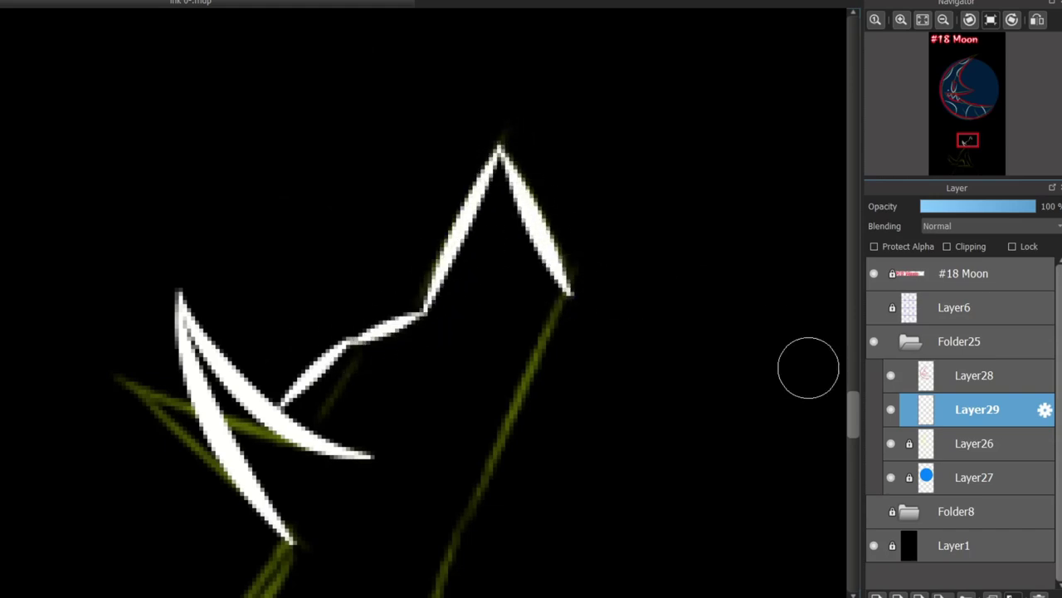
{"action": "key", "text": "ctrl+z"}
{"action": "left_click_drag", "start_coordinate": [493, 156], "coordinate": [566, 278]}
Step: Ink the wolf's throat line in white from the chin down to the chest, following the sketch
{"action": "scroll", "coordinate": [832, 404], "scroll_direction": "down", "scroll_amount": 3}
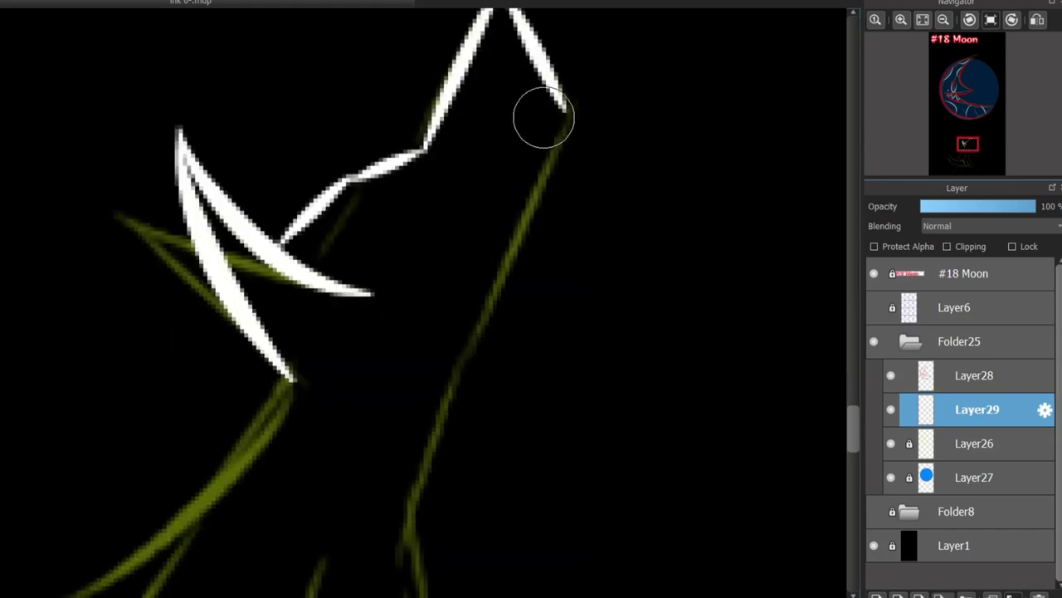
{"action": "mouse_move", "coordinate": [568, 118]}
{"action": "left_mouse_down"}
{"action": "mouse_move", "coordinate": [419, 390]}
{"action": "mouse_move", "coordinate": [444, 353]}
{"action": "left_mouse_up"}
{"action": "key", "text": "ctrl+z"}
{"action": "left_click_drag", "start_coordinate": [406, 415], "coordinate": [527, 423]}
{"action": "key", "text": "ctrl+z"}
{"action": "key", "text": "ctrl+z"}
{"action": "scroll", "coordinate": [819, 359], "scroll_direction": "down", "scroll_amount": 3}
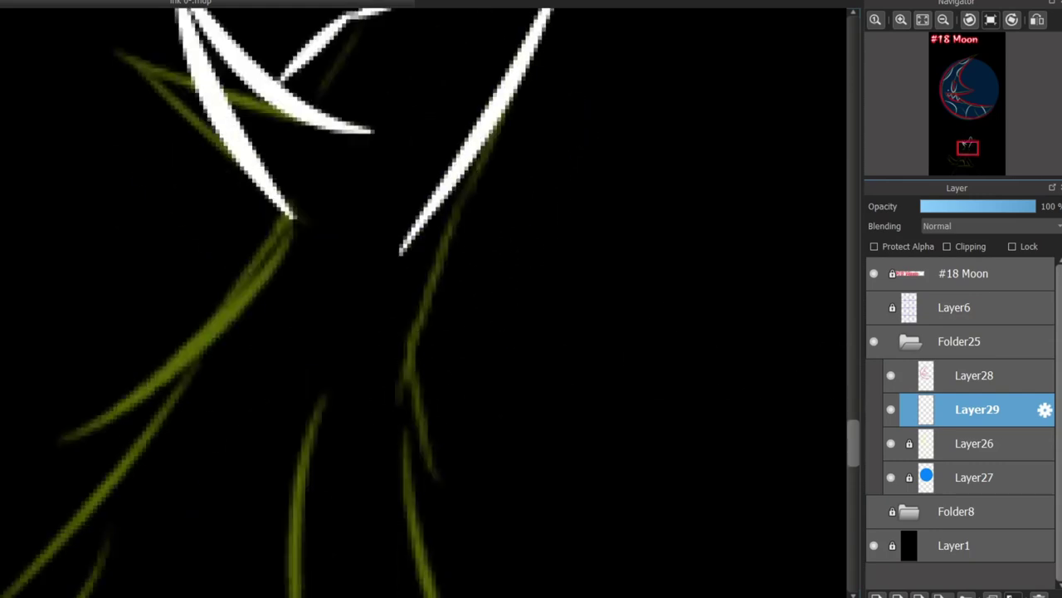
{"action": "scroll", "coordinate": [818, 359], "scroll_direction": "up", "scroll_amount": 3}
{"action": "left_click_drag", "start_coordinate": [552, 109], "coordinate": [415, 459]}
Step: Ink the wolf's chest fur, both edges of the front leg and the paw in white
{"action": "scroll", "coordinate": [830, 382], "scroll_direction": "down", "scroll_amount": 6}
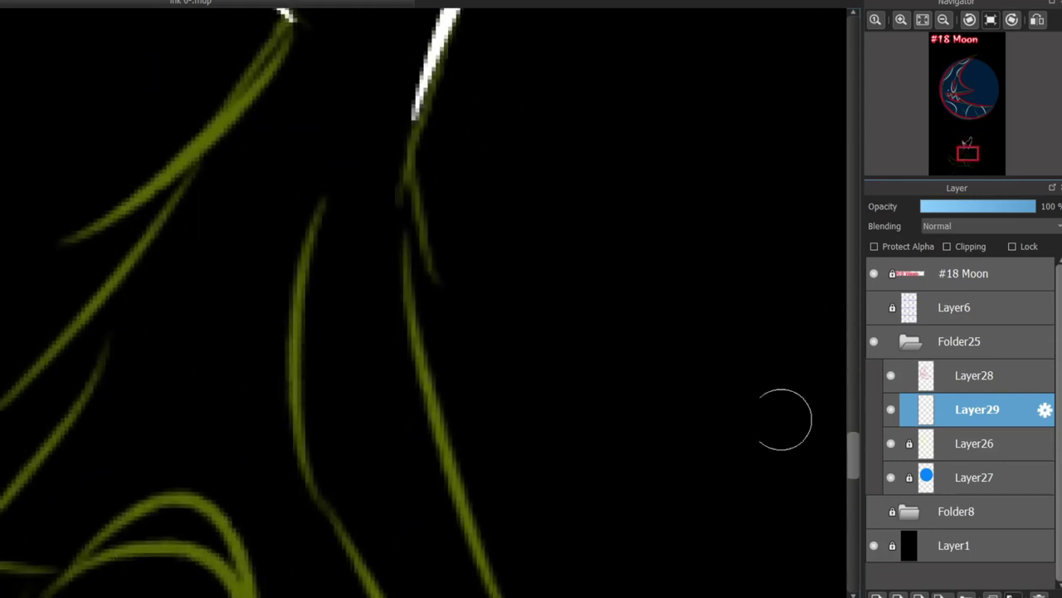
{"action": "scroll", "coordinate": [465, 230], "scroll_direction": "down", "scroll_amount": 2}
{"action": "scroll", "coordinate": [384, 268], "scroll_direction": "up", "scroll_amount": 2}
{"action": "left_click_drag", "start_coordinate": [384, 205], "coordinate": [390, 430]}
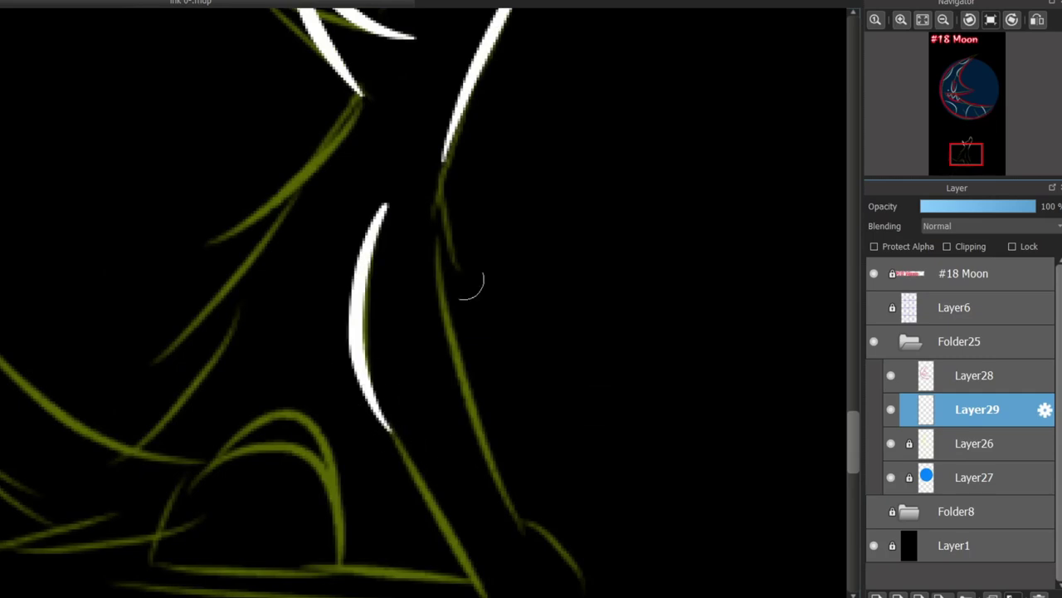
{"action": "left_click_drag", "start_coordinate": [444, 153], "coordinate": [471, 285]}
{"action": "left_click_drag", "start_coordinate": [431, 220], "coordinate": [519, 533]}
{"action": "scroll", "coordinate": [498, 498], "scroll_direction": "down", "scroll_amount": 2}
{"action": "mouse_move", "coordinate": [389, 309]}
{"action": "left_mouse_down"}
{"action": "mouse_move", "coordinate": [465, 464]}
{"action": "mouse_move", "coordinate": [572, 460]}
{"action": "mouse_move", "coordinate": [571, 470]}
{"action": "left_mouse_up"}
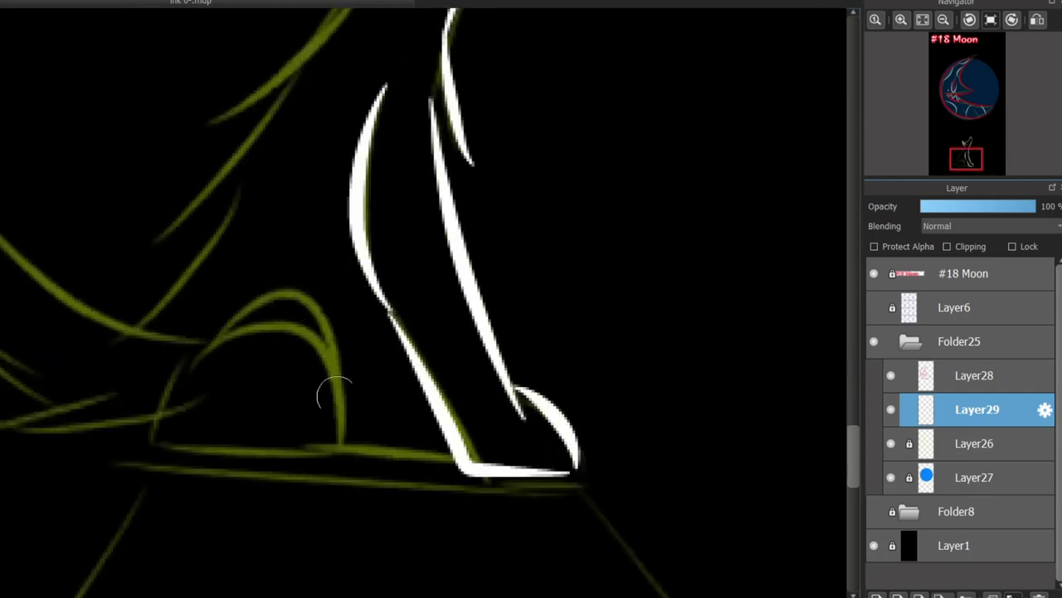
Step: Ink the wolf's tufted tail in white, plus its arched hind leg, back foot and the ground line beneath
{"action": "scroll", "coordinate": [368, 313], "scroll_direction": "left", "scroll_amount": 3}
{"action": "mouse_move", "coordinate": [390, 322]}
{"action": "left_mouse_down"}
{"action": "mouse_move", "coordinate": [193, 85]}
{"action": "mouse_move", "coordinate": [212, 328]}
{"action": "left_mouse_up"}
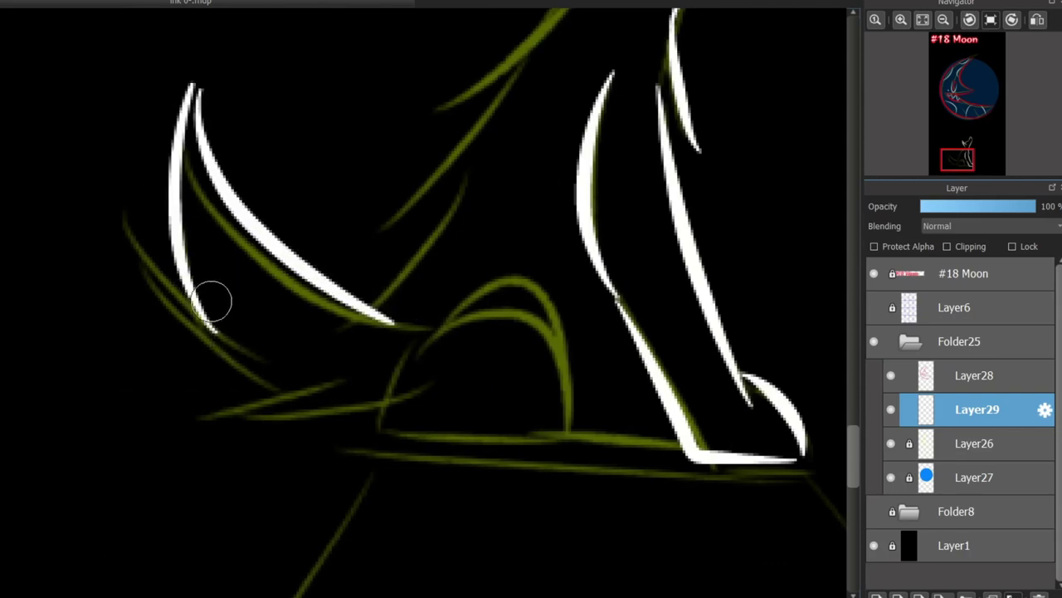
{"action": "key", "text": "ctrl+z"}
{"action": "mouse_move", "coordinate": [170, 129]}
{"action": "left_mouse_down"}
{"action": "mouse_move", "coordinate": [166, 219]}
{"action": "mouse_move", "coordinate": [273, 347]}
{"action": "left_mouse_up"}
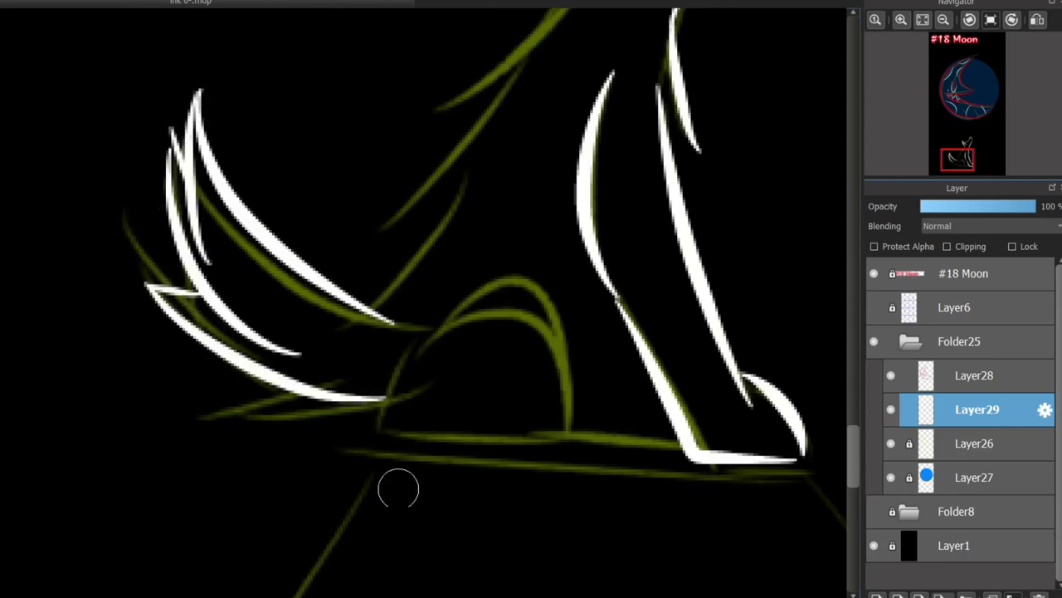
{"action": "left_click_drag", "start_coordinate": [193, 322], "coordinate": [398, 392]}
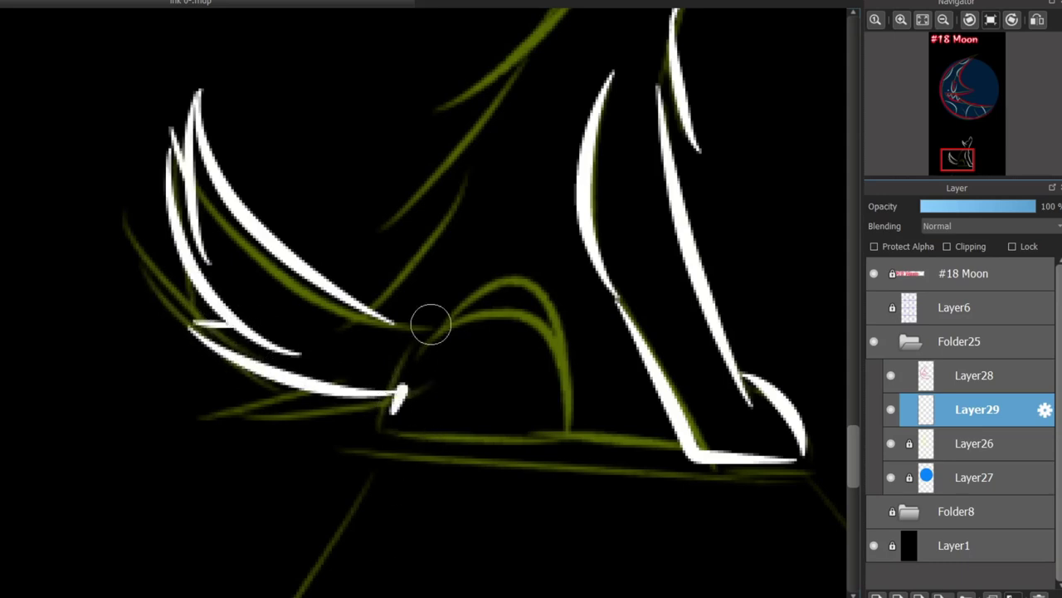
{"action": "left_click_drag", "start_coordinate": [430, 324], "coordinate": [585, 404]}
{"action": "left_click_drag", "start_coordinate": [378, 429], "coordinate": [689, 453]}
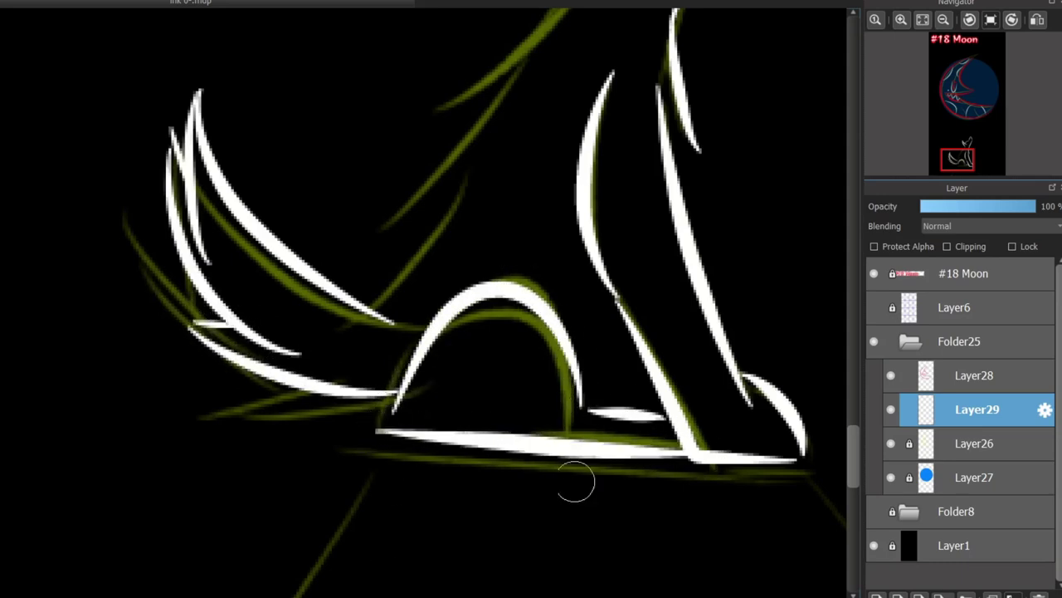
Step: Ink the wolf's back in white with overlapping tapered fur strokes from below the ear down to the tail
{"action": "left_click_drag", "start_coordinate": [958, 159], "coordinate": [964, 150]}
{"action": "left_click_drag", "start_coordinate": [407, 254], "coordinate": [315, 363]}
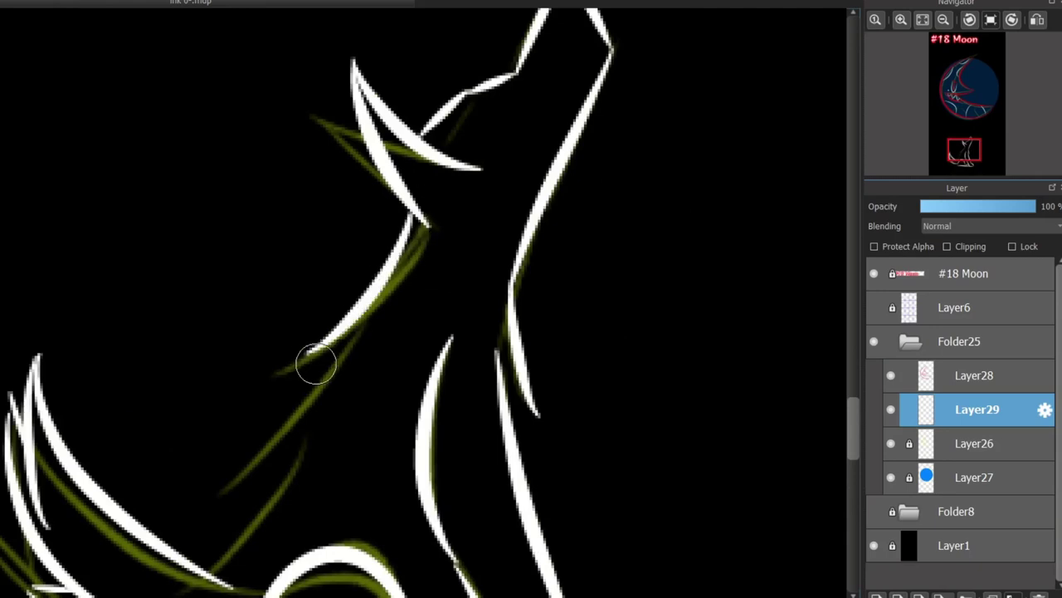
{"action": "mouse_move", "coordinate": [353, 332]}
{"action": "left_mouse_down"}
{"action": "mouse_move", "coordinate": [249, 473]}
{"action": "mouse_move", "coordinate": [236, 467]}
{"action": "left_mouse_up"}
{"action": "key", "text": "ctrl+z"}
{"action": "left_click_drag", "start_coordinate": [303, 419], "coordinate": [191, 535]}
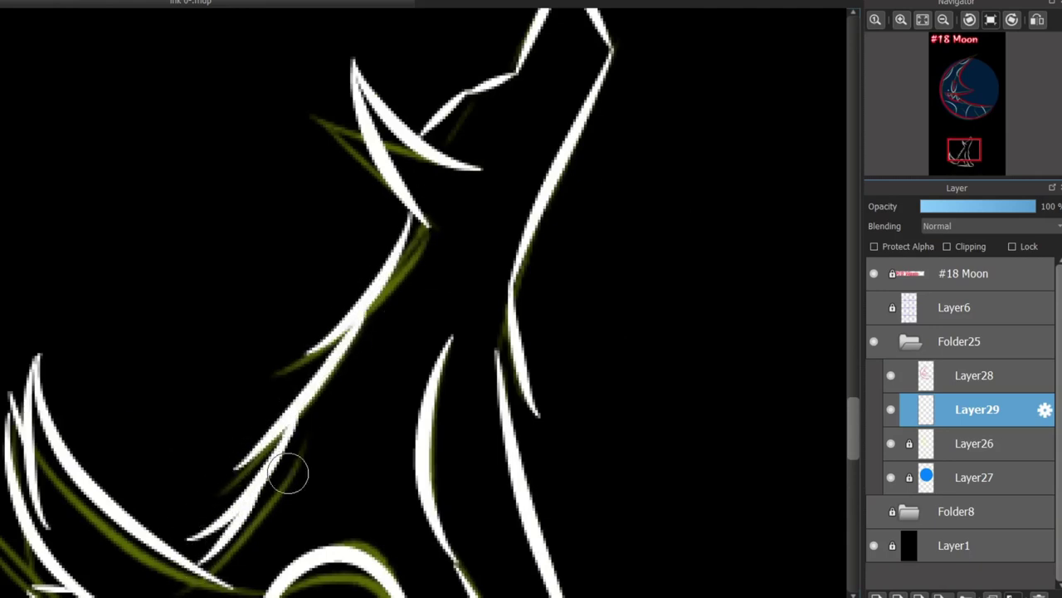
Step: Draw three short white howl lines radiating outward above the tip of the wolf's muzzle
{"action": "scroll", "coordinate": [836, 390], "scroll_direction": "up", "scroll_amount": 5}
{"action": "left_click_drag", "start_coordinate": [584, 192], "coordinate": [555, 349]}
{"action": "left_click_drag", "start_coordinate": [726, 217], "coordinate": [636, 340]}
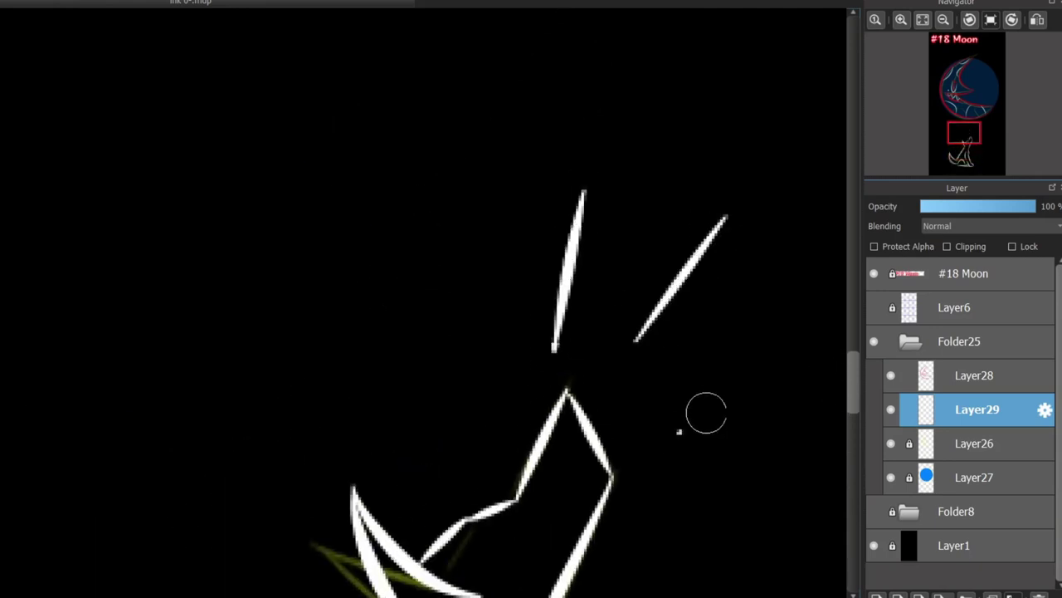
{"action": "left_click_drag", "start_coordinate": [659, 418], "coordinate": [792, 353]}
Step: Draw the wolf's eye beside the ear with a short slanted white line and a tapered red stroke
{"action": "scroll", "coordinate": [796, 352], "scroll_direction": "down", "scroll_amount": 4}
{"action": "scroll", "coordinate": [423, 391], "scroll_direction": "up", "scroll_amount": 4}
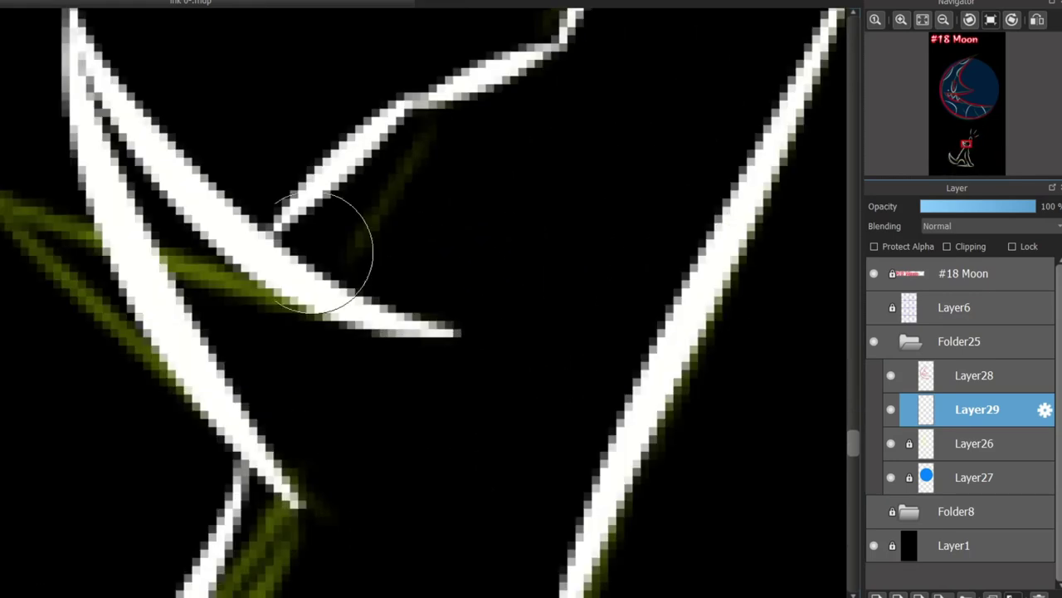
{"action": "left_click_drag", "start_coordinate": [388, 201], "coordinate": [516, 264]}
{"action": "left_click_drag", "start_coordinate": [357, 248], "coordinate": [531, 149]}
{"action": "key", "text": "ctrl+z"}
{"action": "left_click_drag", "start_coordinate": [330, 235], "coordinate": [465, 147]}
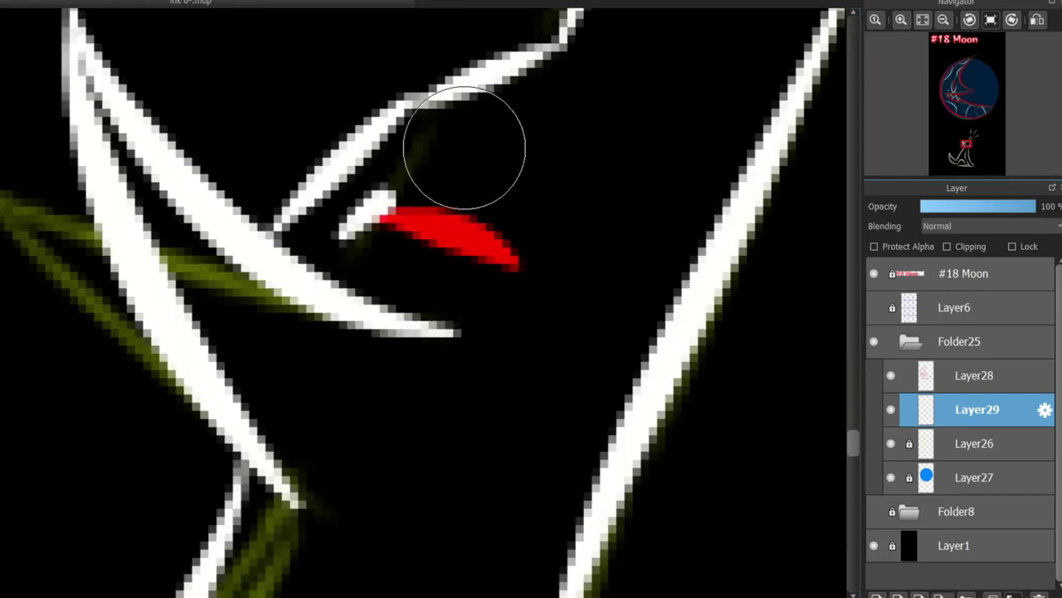
Step: Ink the two sloping sides of the cliff in white from the wolf's ground line to the canvas edge
{"action": "scroll", "coordinate": [437, 302], "scroll_direction": "down", "scroll_amount": 3}
{"action": "scroll", "coordinate": [832, 451], "scroll_direction": "down", "scroll_amount": 5}
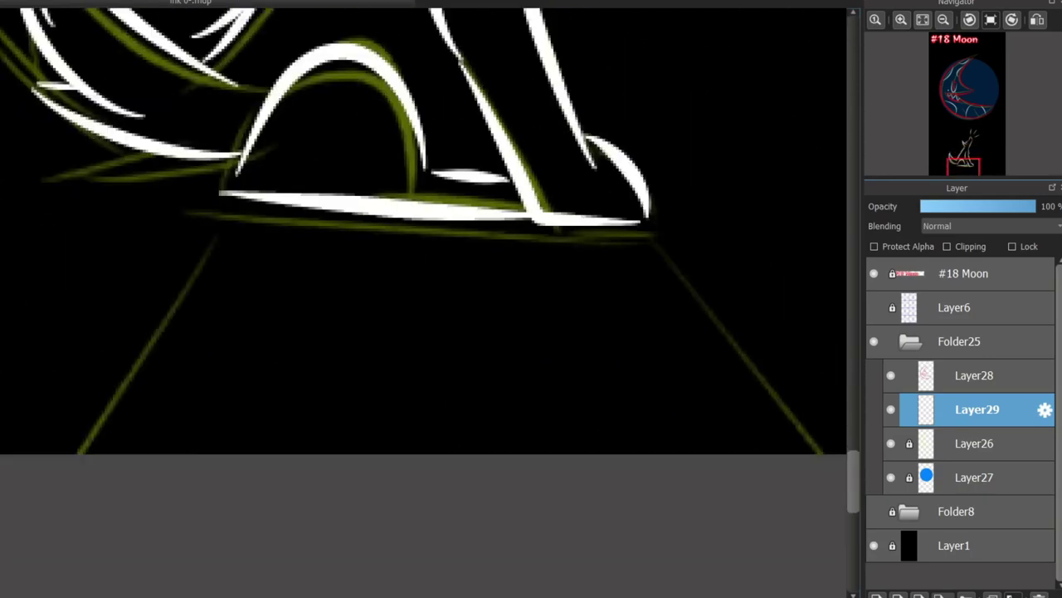
{"action": "scroll", "coordinate": [250, 305], "scroll_direction": "up", "scroll_amount": 10}
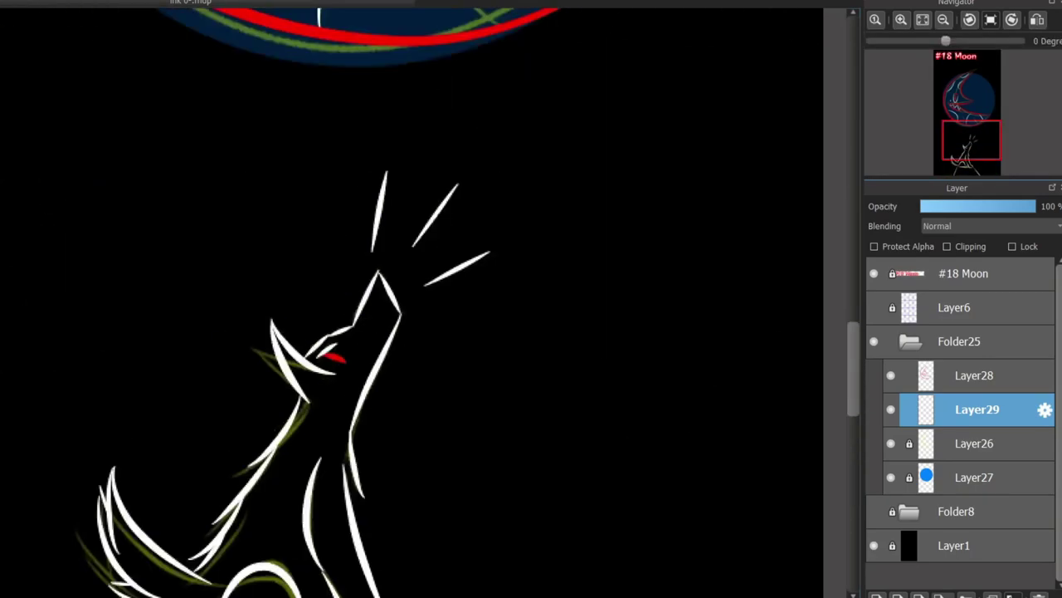
Step: Draw a white crater arc and a short slanted dash inside the pointed nose of the moon
{"action": "scroll", "coordinate": [815, 106], "scroll_direction": "up", "scroll_amount": 3}
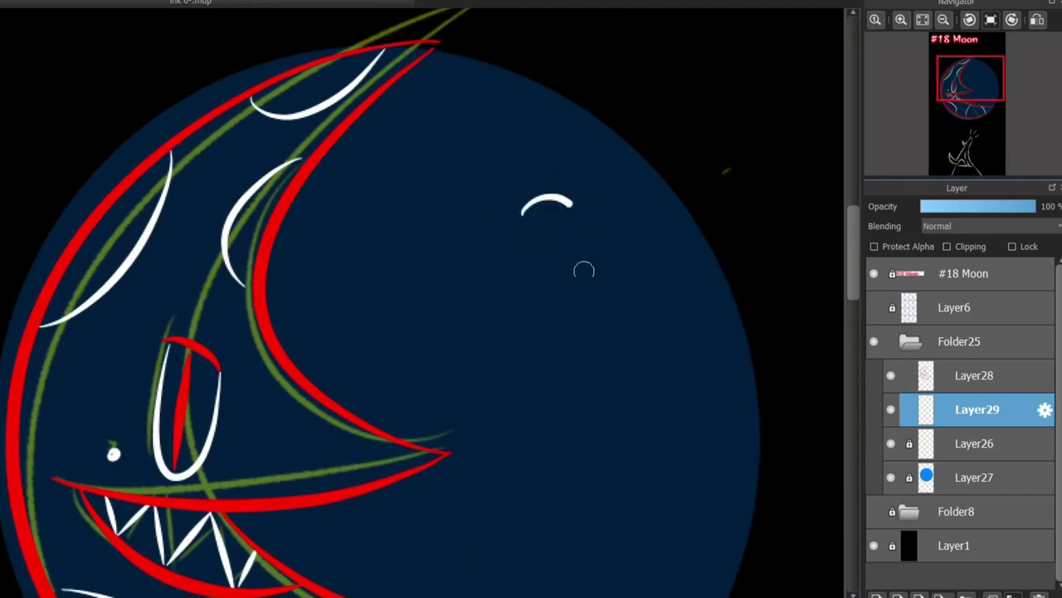
{"action": "key", "text": "ctrl+z"}
{"action": "scroll", "coordinate": [321, 513], "scroll_direction": "up", "scroll_amount": 3}
{"action": "left_click_drag", "start_coordinate": [305, 472], "coordinate": [307, 378]}
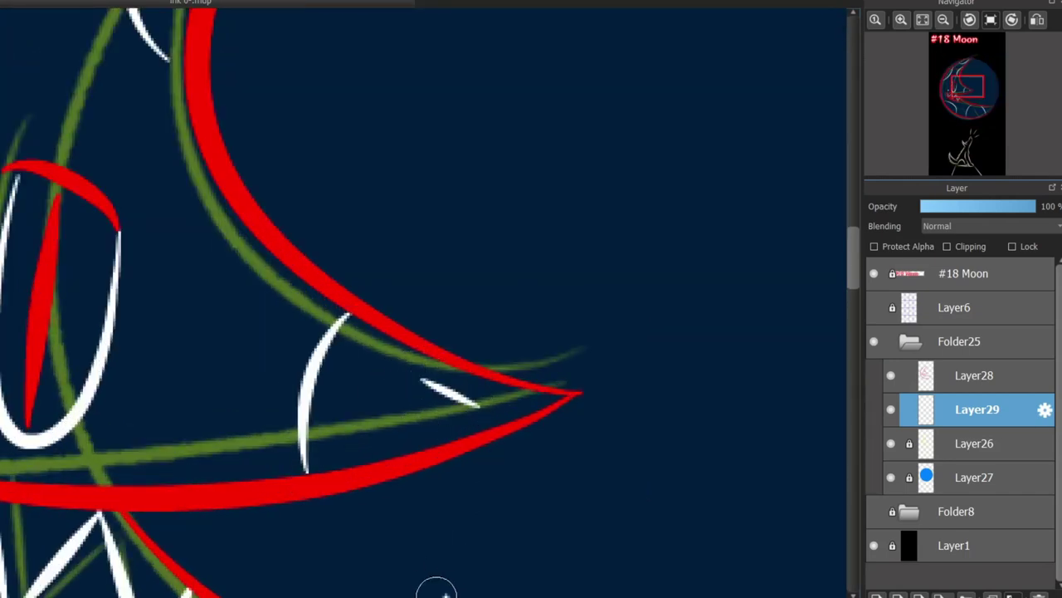
{"action": "scroll", "coordinate": [420, 405], "scroll_direction": "left", "scroll_amount": 5}
{"action": "key", "text": "ctrl+z"}
Step: Draw white crater arcs on both sides of the moon's eye and one against its outer edge near the mouth
{"action": "left_click_drag", "start_coordinate": [333, 199], "coordinate": [297, 213]}
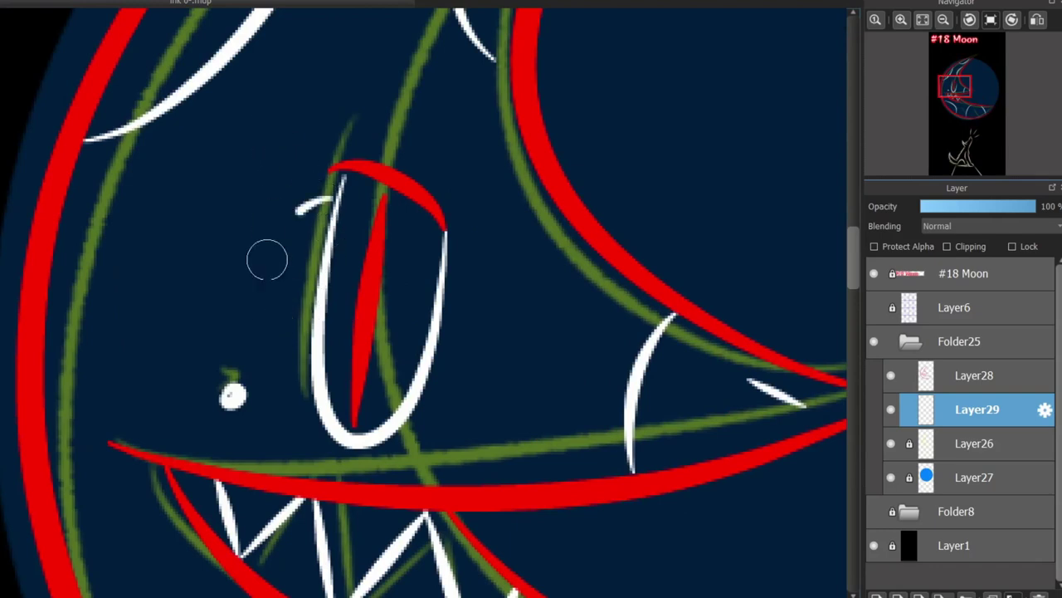
{"action": "mouse_move", "coordinate": [405, 425]}
{"action": "left_mouse_down"}
{"action": "mouse_move", "coordinate": [430, 351]}
{"action": "mouse_move", "coordinate": [444, 376]}
{"action": "mouse_move", "coordinate": [423, 421]}
{"action": "left_mouse_up"}
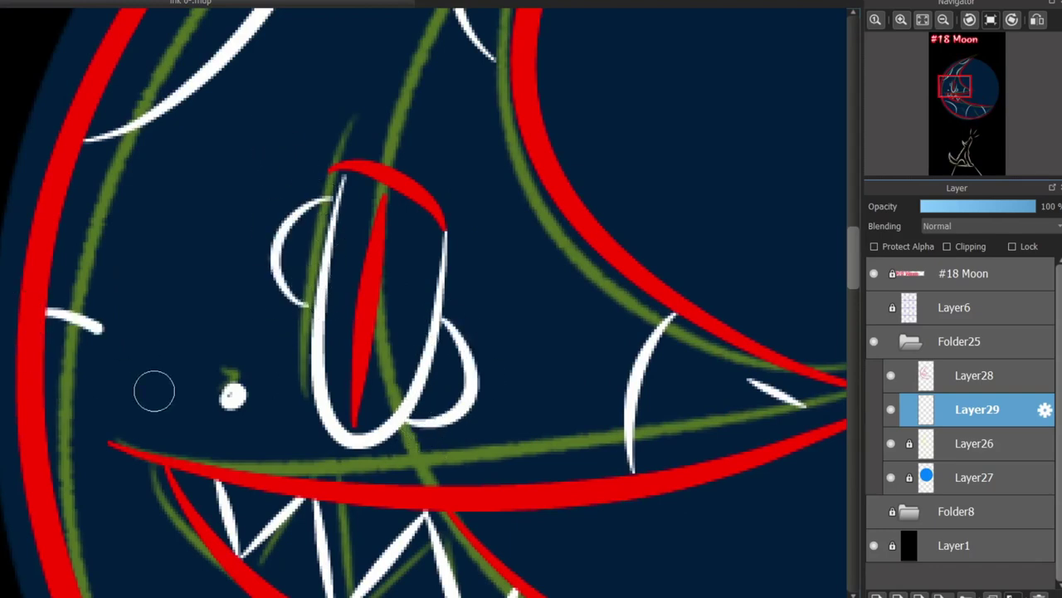
{"action": "left_click_drag", "start_coordinate": [101, 329], "coordinate": [68, 546]}
{"action": "scroll", "coordinate": [179, 459], "scroll_direction": "down", "scroll_amount": 5}
{"action": "scroll", "coordinate": [180, 459], "scroll_direction": "up", "scroll_amount": 2}
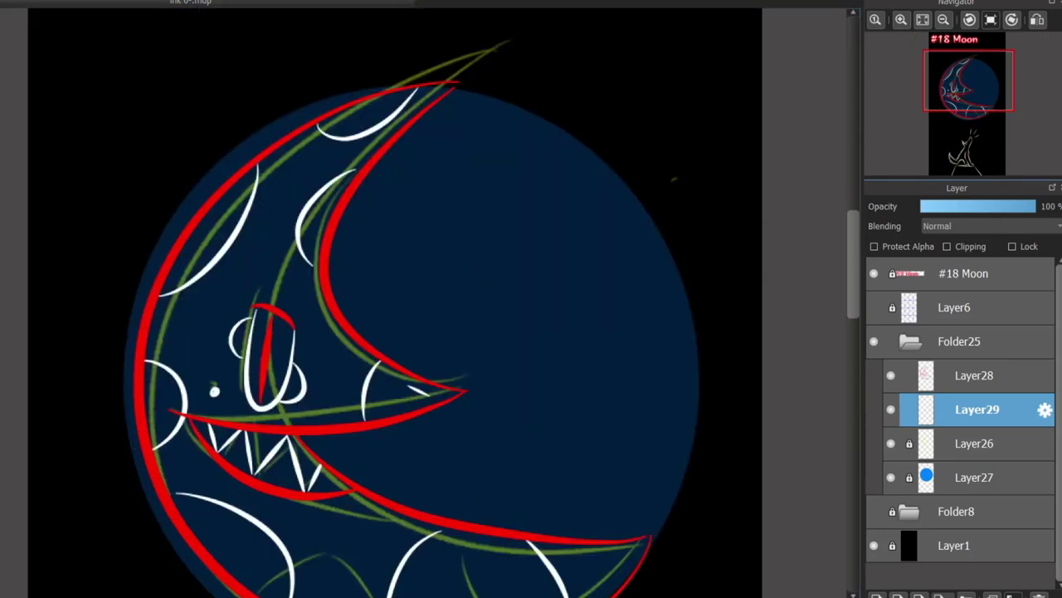
Step: Hide the sketch on Layer26 and the blue circle on Layer27, leaving only the inked lines on black
{"action": "scroll", "coordinate": [569, 489], "scroll_direction": "down", "scroll_amount": 4}
{"action": "left_click_drag", "start_coordinate": [498, 548], "coordinate": [515, 288]}
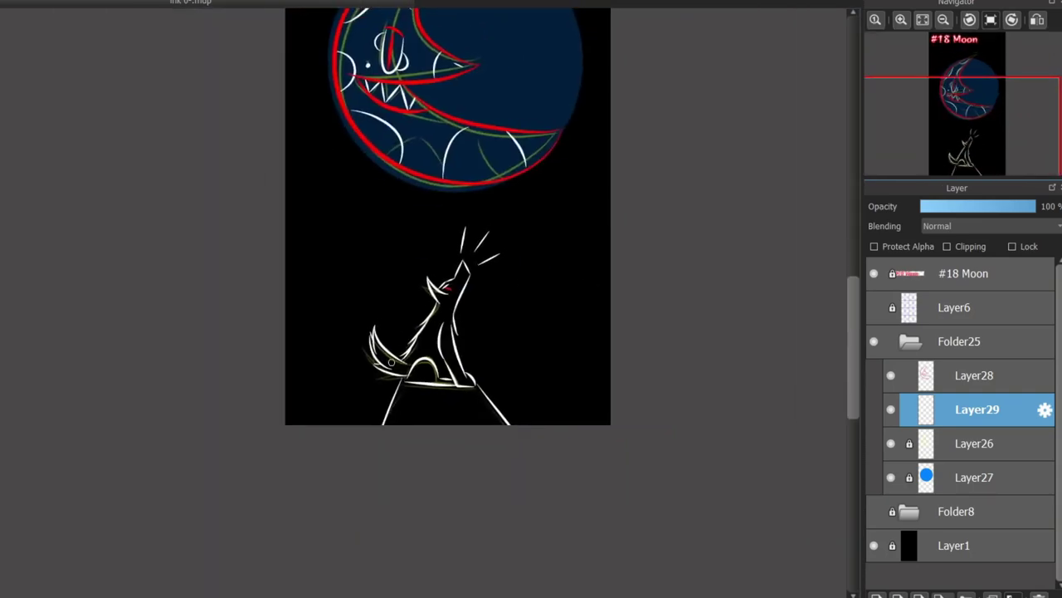
{"action": "scroll", "coordinate": [515, 287], "scroll_direction": "up", "scroll_amount": 6}
{"action": "scroll", "coordinate": [561, 108], "scroll_direction": "down", "scroll_amount": 5}
{"action": "left_click_drag", "start_coordinate": [561, 108], "coordinate": [504, 241]}
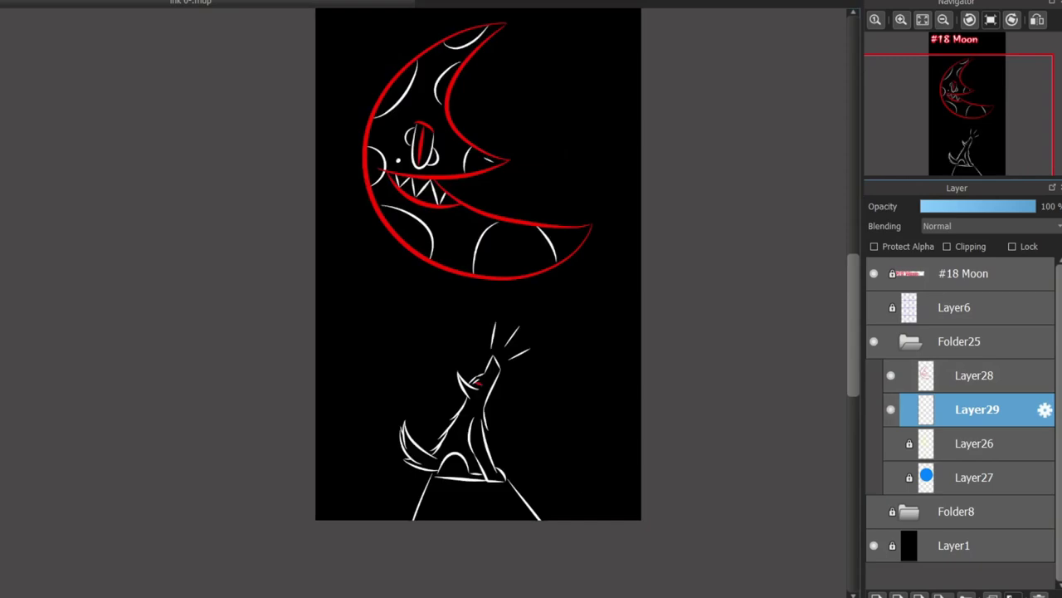
Step: Select the wolf and cliff with a rectangle, shift them left and slightly down on the canvas, and deselect
{"action": "left_click_drag", "start_coordinate": [331, 302], "coordinate": [588, 539]}
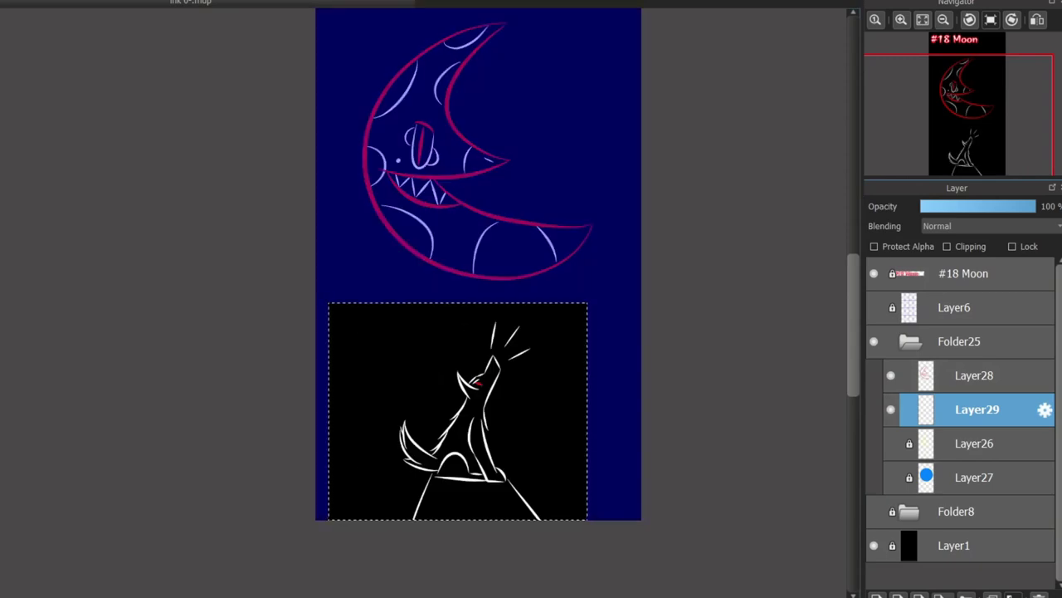
{"action": "key", "text": "ctrl+t"}
{"action": "left_click_drag", "start_coordinate": [456, 399], "coordinate": [399, 412]}
{"action": "key", "text": "Return"}
{"action": "key", "text": "ctrl+d"}
{"action": "scroll", "coordinate": [431, 282], "scroll_direction": "up", "scroll_amount": 5}
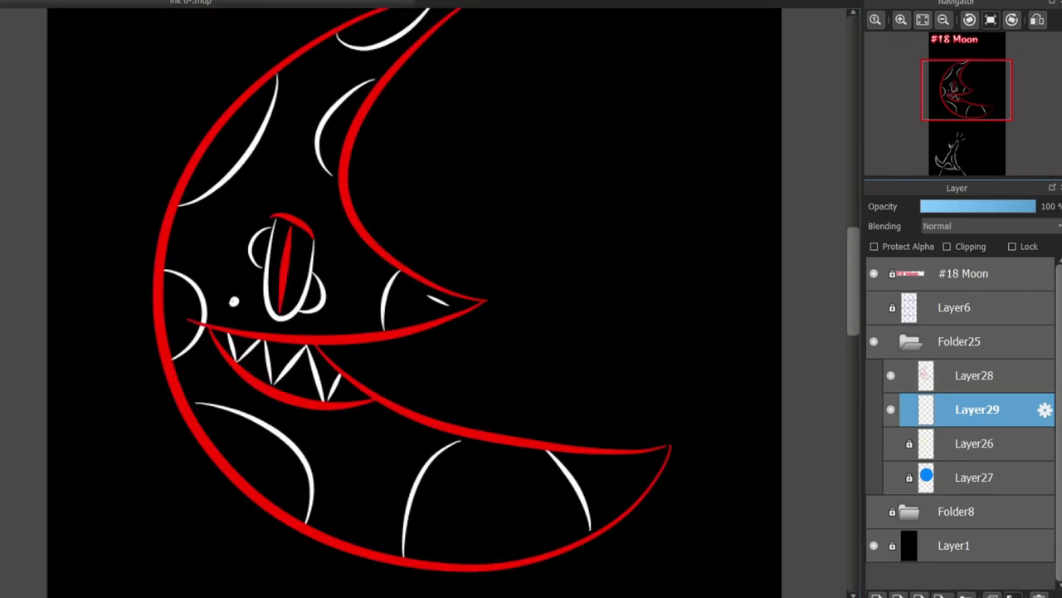
{"action": "scroll", "coordinate": [199, 459], "scroll_direction": "up", "scroll_amount": 2}
{"action": "scroll", "coordinate": [424, 331], "scroll_direction": "up", "scroll_amount": 1}
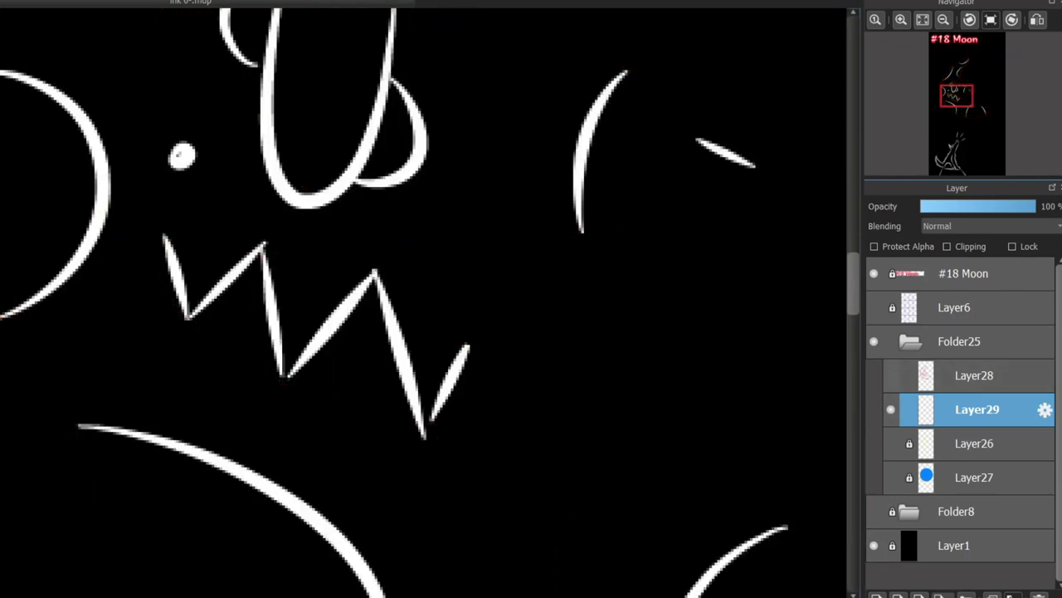
{"action": "scroll", "coordinate": [425, 332], "scroll_direction": "down", "scroll_amount": 2}
{"action": "scroll", "coordinate": [387, 387], "scroll_direction": "up", "scroll_amount": 2}
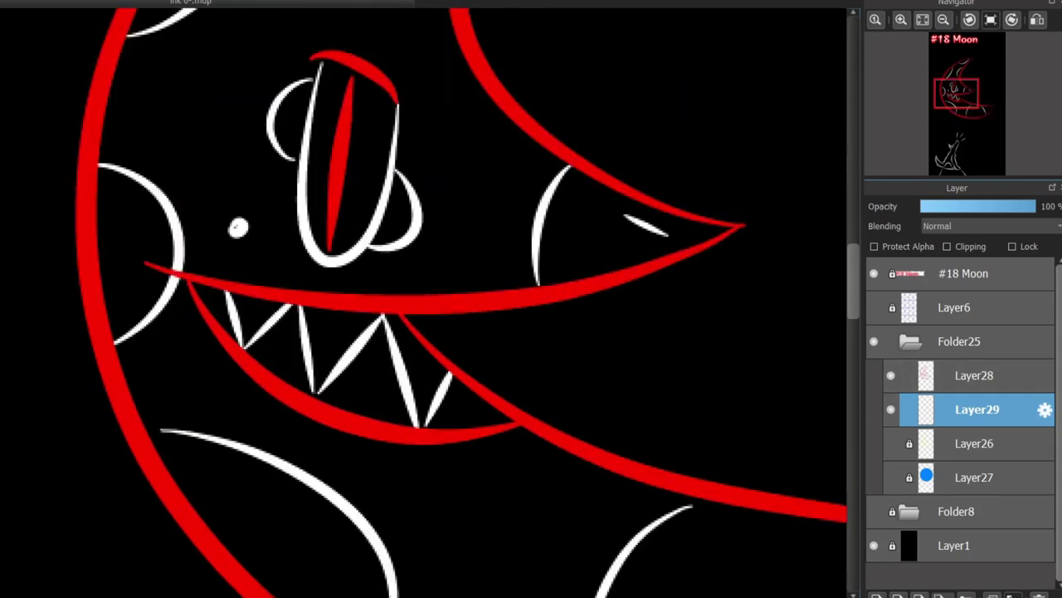
{"action": "scroll", "coordinate": [387, 387], "scroll_direction": "up", "scroll_amount": 1}
{"action": "scroll", "coordinate": [348, 427], "scroll_direction": "down", "scroll_amount": 1}
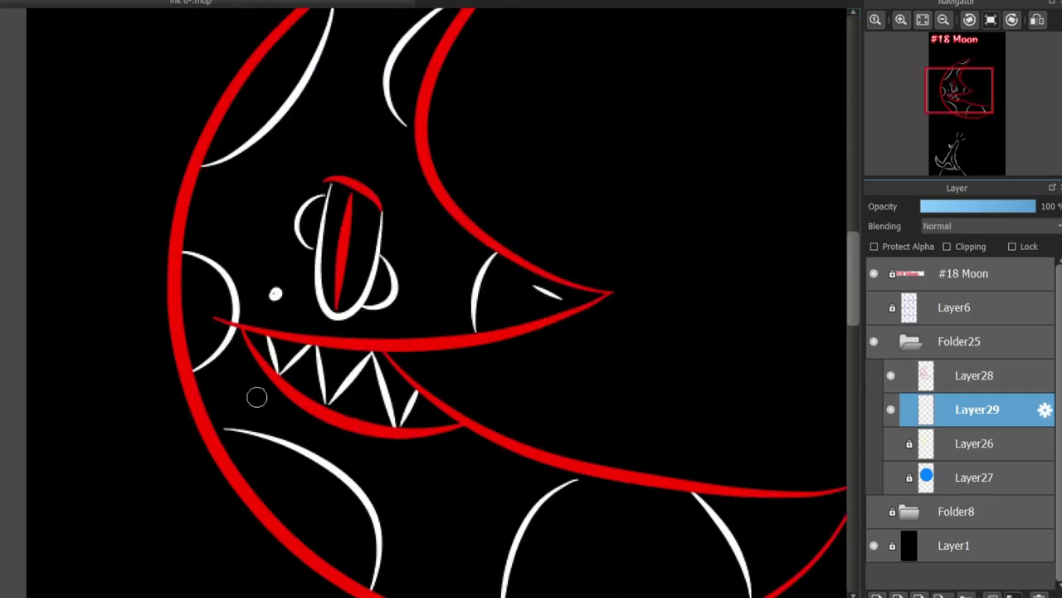
Step: Draw thin red blood drips hanging from the moon's mouth corner, lower lip and the underside of its nose
{"action": "scroll", "coordinate": [256, 397], "scroll_direction": "up", "scroll_amount": 2}
{"action": "left_click_drag", "start_coordinate": [153, 171], "coordinate": [159, 400]}
{"action": "mouse_move", "coordinate": [268, 300]}
{"action": "left_mouse_down"}
{"action": "mouse_move", "coordinate": [256, 498]}
{"action": "mouse_move", "coordinate": [261, 304]}
{"action": "mouse_move", "coordinate": [266, 473]}
{"action": "left_mouse_up"}
{"action": "key", "text": "ctrl+z"}
{"action": "key", "text": "ctrl+z"}
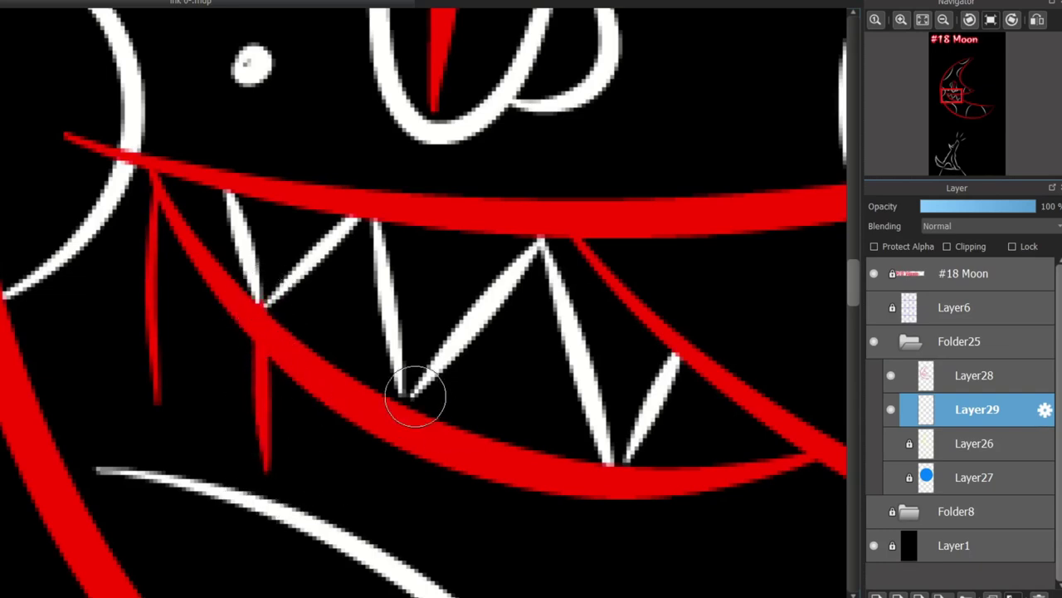
{"action": "scroll", "coordinate": [394, 501], "scroll_direction": "right", "scroll_amount": 3}
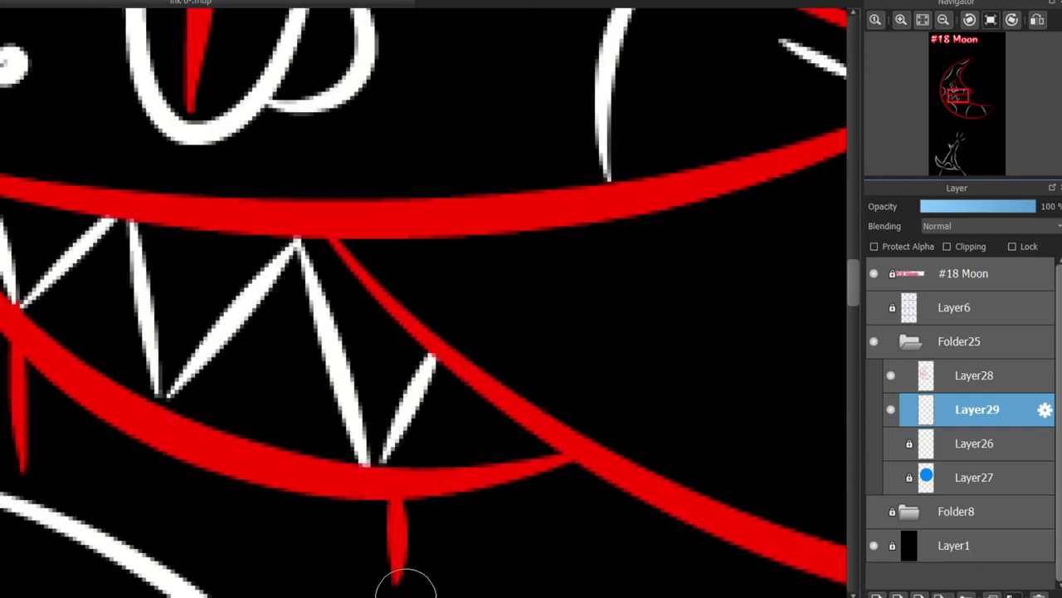
{"action": "scroll", "coordinate": [406, 586], "scroll_direction": "right", "scroll_amount": 4}
{"action": "left_click_drag", "start_coordinate": [531, 83], "coordinate": [526, 214]}
Step: Draw a small white ring with two short legs standing on the outer edge near the moon's upper tip
{"action": "scroll", "coordinate": [527, 213], "scroll_direction": "up", "scroll_amount": 3}
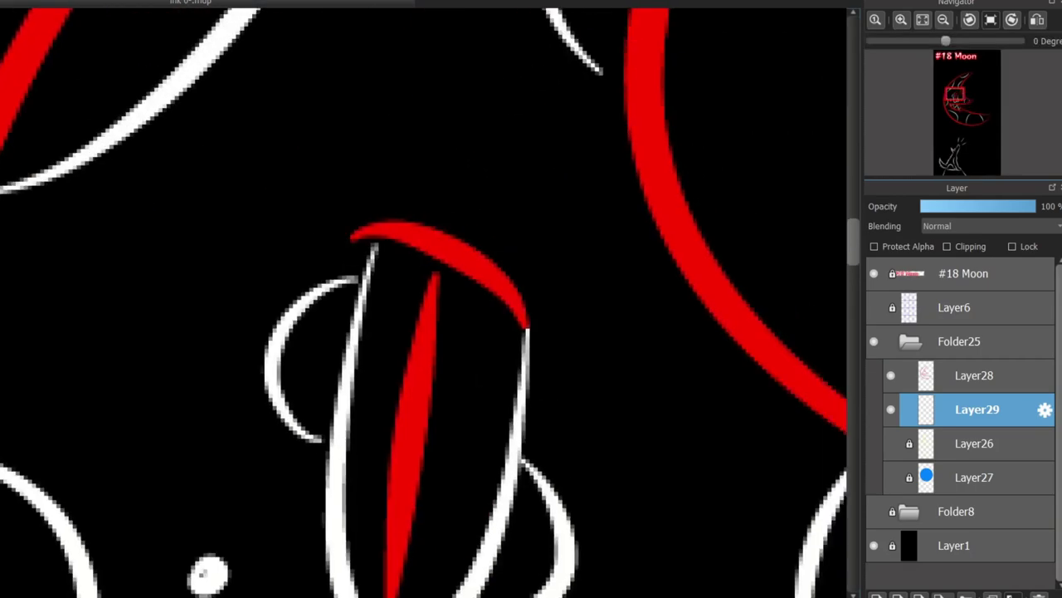
{"action": "scroll", "coordinate": [424, 299], "scroll_direction": "down", "scroll_amount": 4}
{"action": "scroll", "coordinate": [423, 299], "scroll_direction": "up", "scroll_amount": 4}
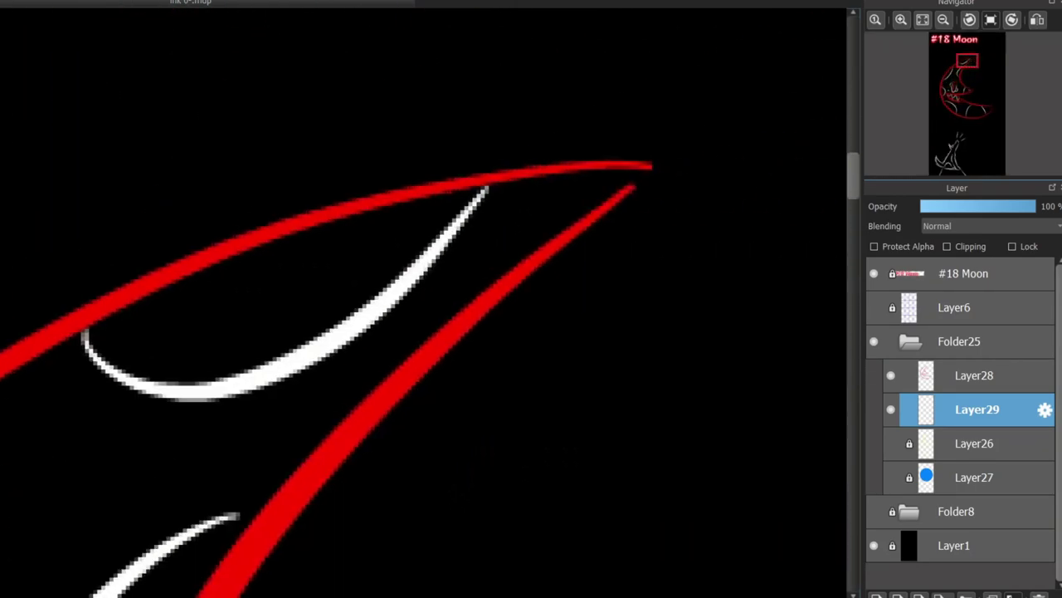
{"action": "scroll", "coordinate": [421, 138], "scroll_direction": "up", "scroll_amount": 2}
{"action": "left_click_drag", "start_coordinate": [441, 192], "coordinate": [455, 120]}
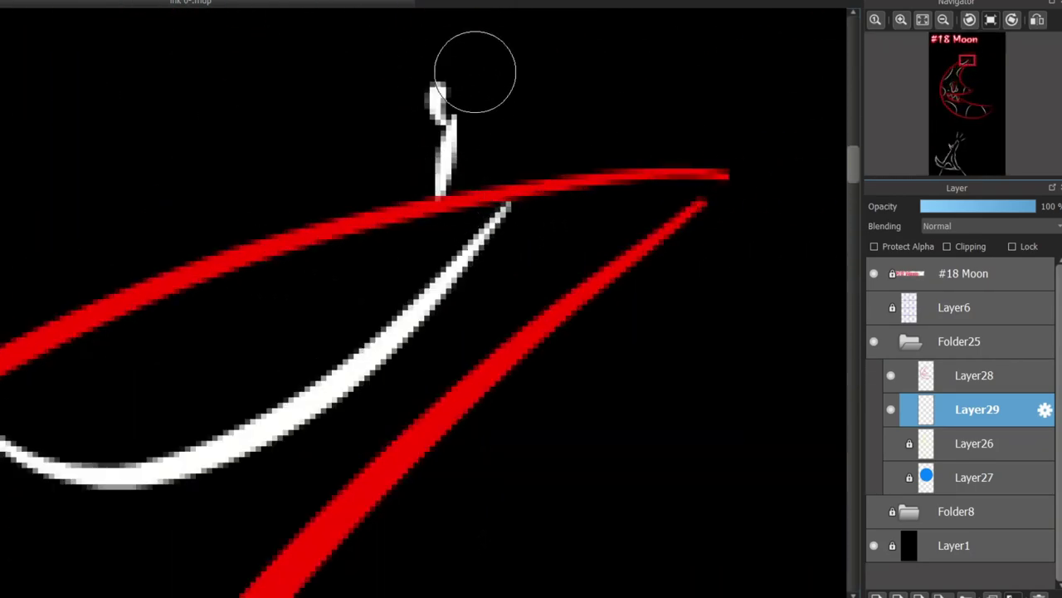
{"action": "left_click_drag", "start_coordinate": [474, 72], "coordinate": [513, 170]}
{"action": "scroll", "coordinate": [553, 107], "scroll_direction": "down", "scroll_amount": 5}
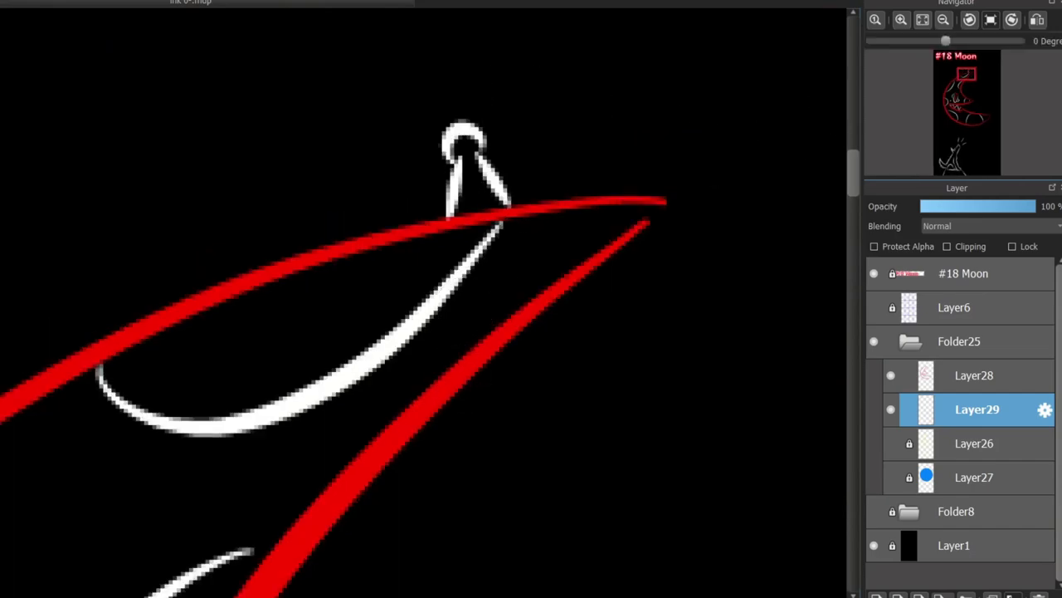
Step: Draw a tall white stroke upward from the moon's upper edge beside the ring, and undo the short extra stroke
{"action": "scroll", "coordinate": [415, 218], "scroll_direction": "up", "scroll_amount": 5}
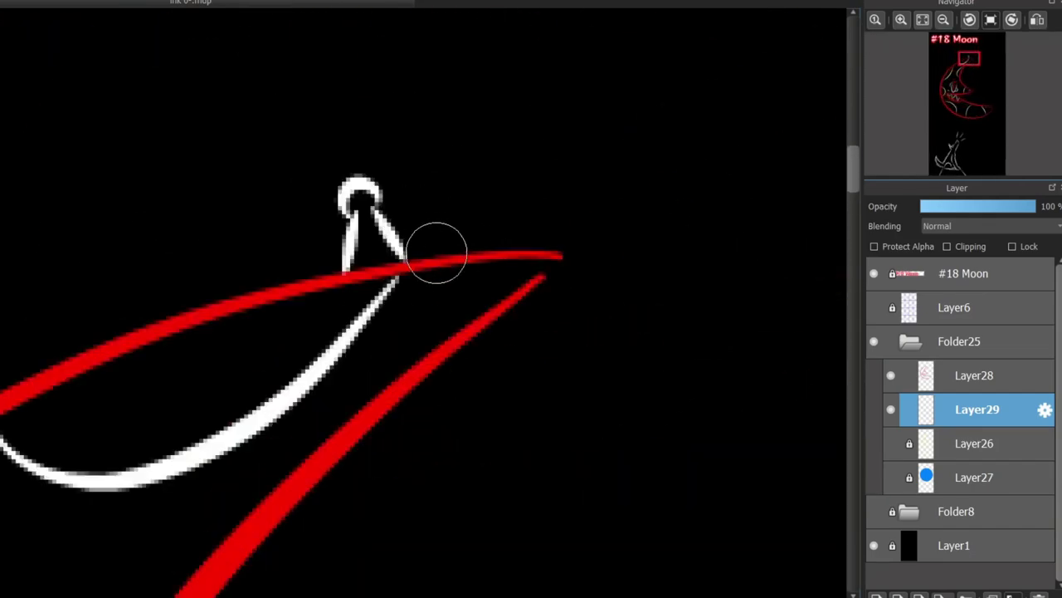
{"action": "left_click_drag", "start_coordinate": [443, 257], "coordinate": [405, 37]}
{"action": "mouse_move", "coordinate": [498, 236]}
{"action": "left_mouse_down"}
{"action": "mouse_move", "coordinate": [458, 12]}
{"action": "mouse_move", "coordinate": [509, 249]}
{"action": "left_mouse_up"}
{"action": "key", "text": "ctrl+z"}
{"action": "scroll", "coordinate": [552, 127], "scroll_direction": "down", "scroll_amount": 5}
Step: Erase the wolf's red and white eye on Layer29 and replace it with one short slanted white line
{"action": "scroll", "coordinate": [425, 298], "scroll_direction": "down", "scroll_amount": 15}
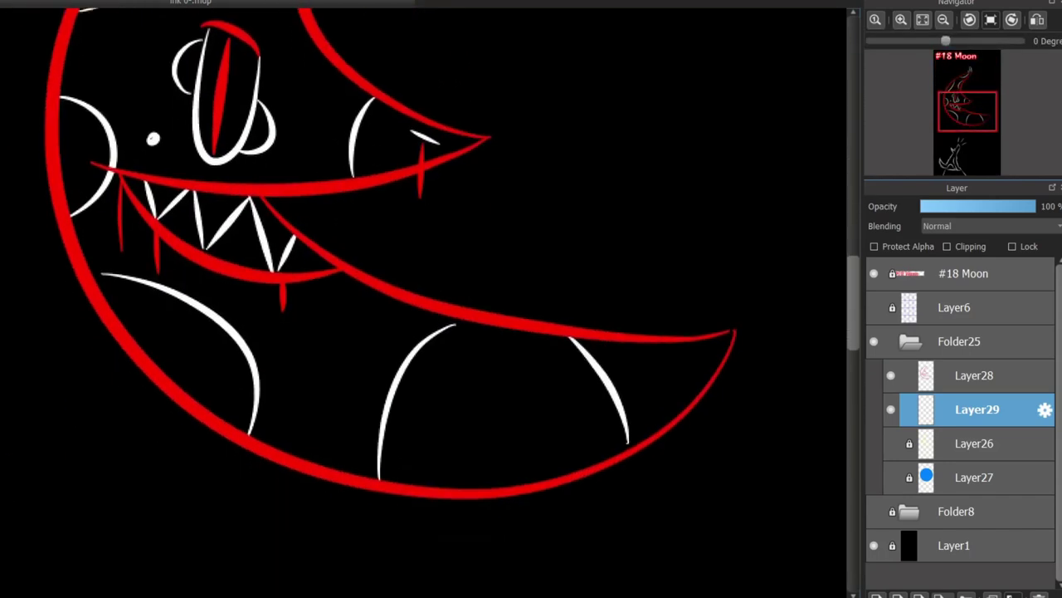
{"action": "left_click", "coordinate": [892, 410]}
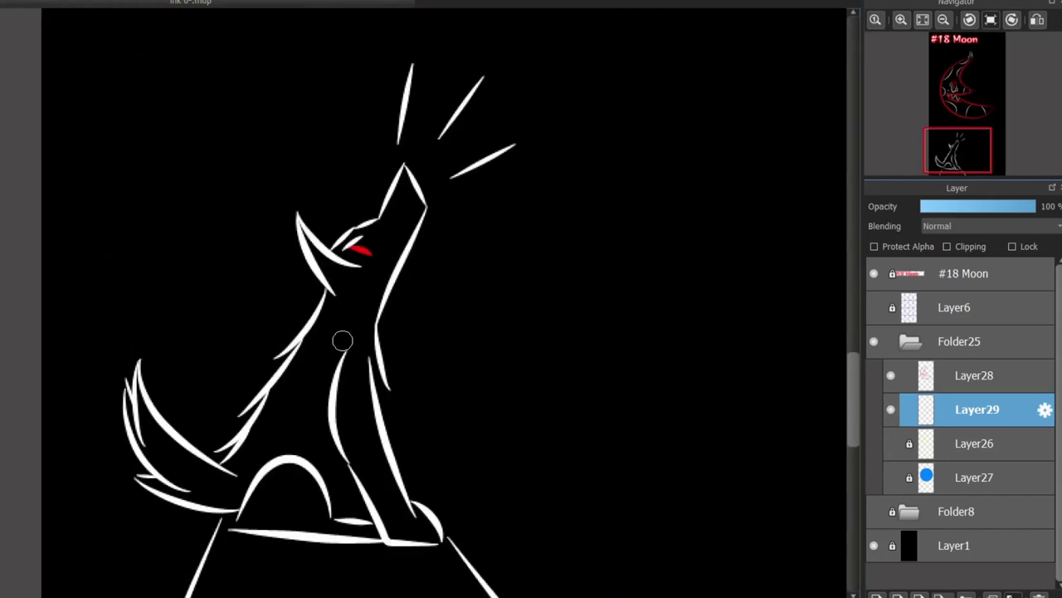
{"action": "scroll", "coordinate": [343, 339], "scroll_direction": "up", "scroll_amount": 4}
{"action": "scroll", "coordinate": [581, 332], "scroll_direction": "up", "scroll_amount": 3}
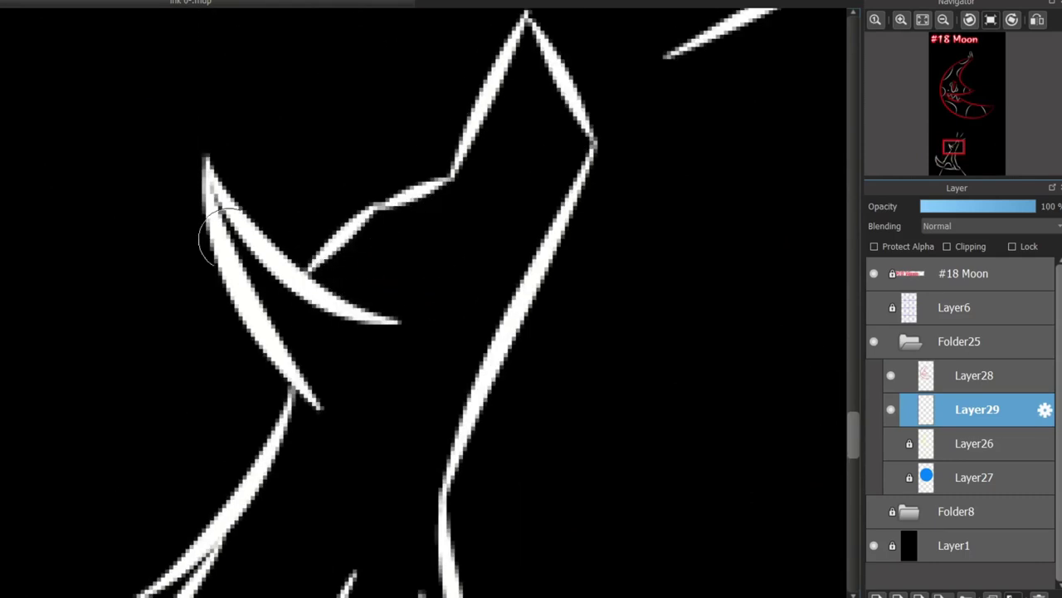
{"action": "left_click_drag", "start_coordinate": [347, 277], "coordinate": [404, 242]}
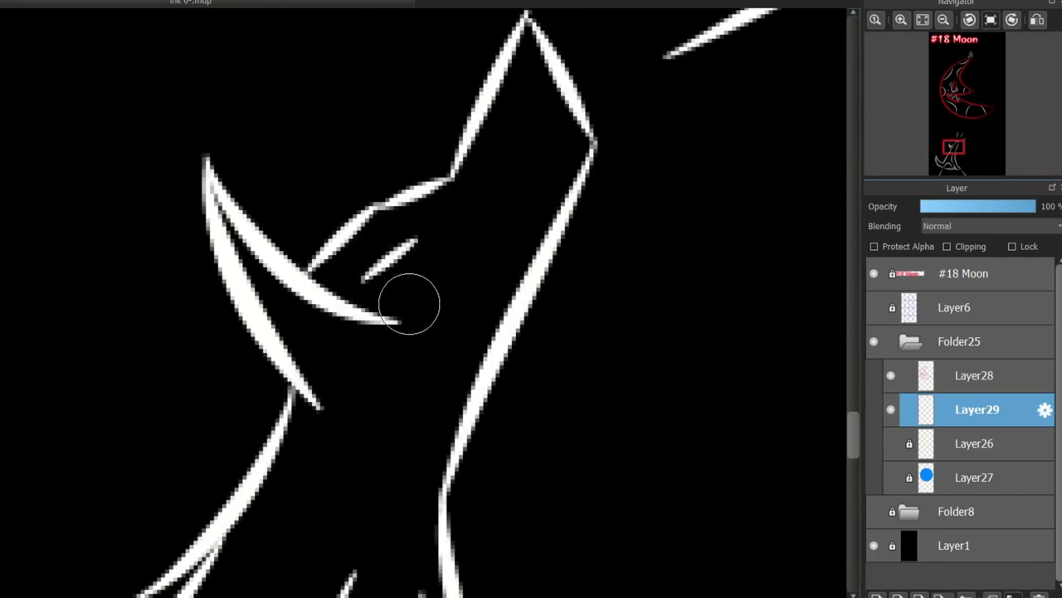
{"action": "scroll", "coordinate": [430, 339], "scroll_direction": "down", "scroll_amount": 3}
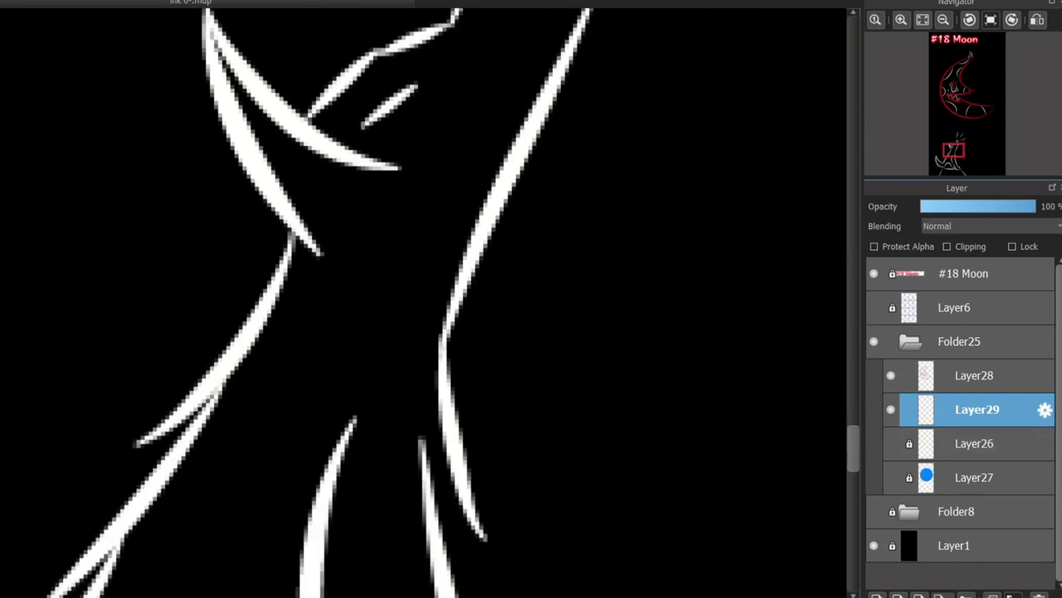
Step: Draw a narrow pointed white fur tuft on the wolf's throat below the jaw
{"action": "scroll", "coordinate": [513, 282], "scroll_direction": "down", "scroll_amount": 5}
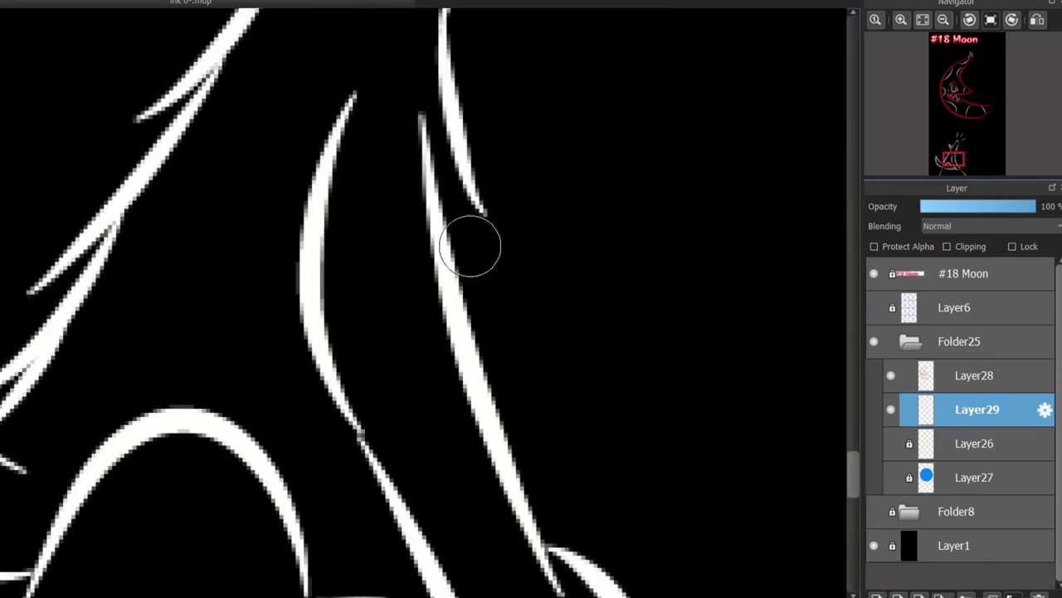
{"action": "scroll", "coordinate": [498, 299], "scroll_direction": "up", "scroll_amount": 5}
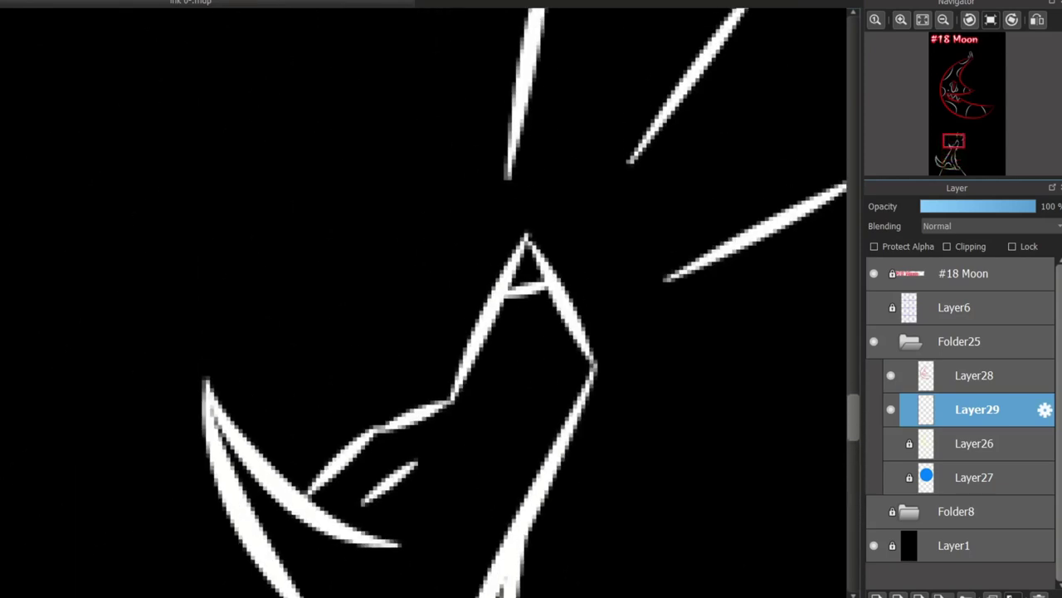
{"action": "key", "text": "ctrl+z"}
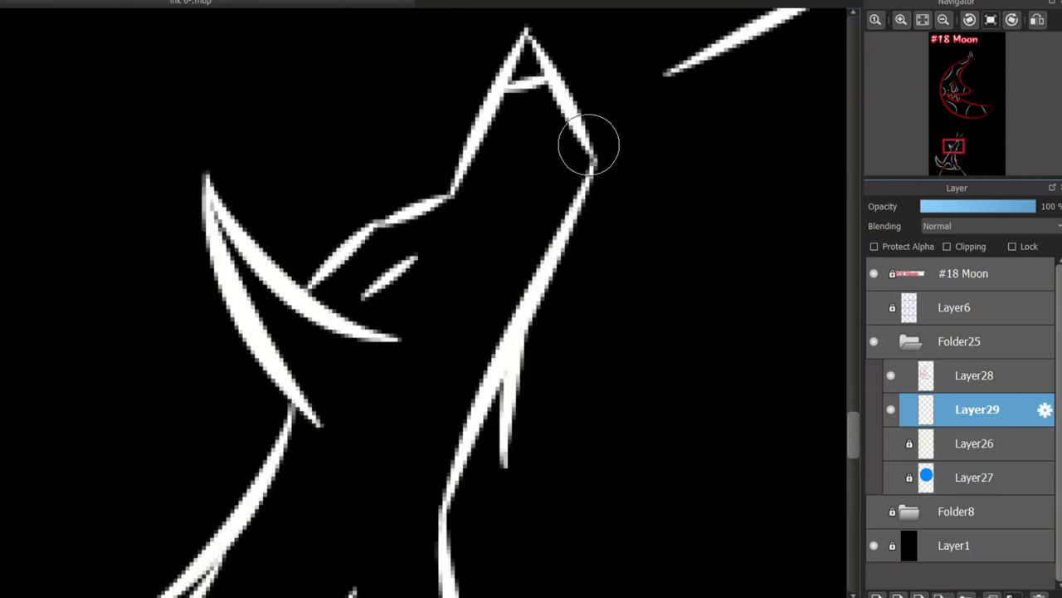
Step: Add two short white ticks below the wolf's nose line and undo the trial strokes beside its jaw
{"action": "left_click_drag", "start_coordinate": [591, 156], "coordinate": [616, 212]}
{"action": "key", "text": "ctrl+z"}
{"action": "mouse_move", "coordinate": [590, 156]}
{"action": "left_mouse_down"}
{"action": "mouse_move", "coordinate": [621, 237]}
{"action": "mouse_move", "coordinate": [611, 202]}
{"action": "mouse_move", "coordinate": [639, 254]}
{"action": "left_mouse_up"}
{"action": "key", "text": "ctrl+z"}
{"action": "key", "text": "ctrl+z"}
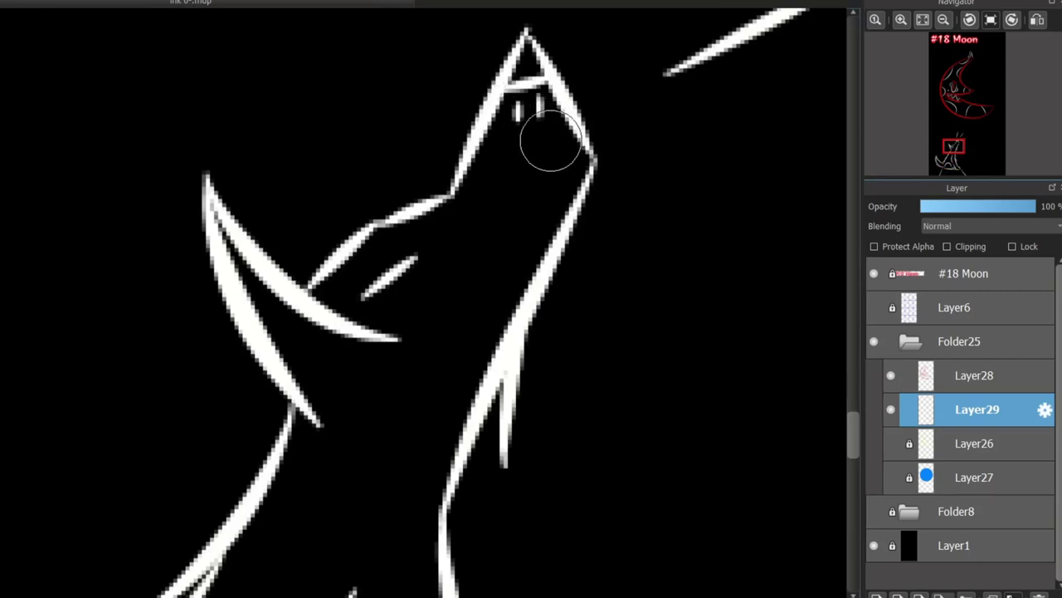
Step: Erase the red slit pupil from the moon's eye on Layer28
{"action": "scroll", "coordinate": [832, 238], "scroll_direction": "down", "scroll_amount": 5}
{"action": "scroll", "coordinate": [414, 83], "scroll_direction": "up", "scroll_amount": 8}
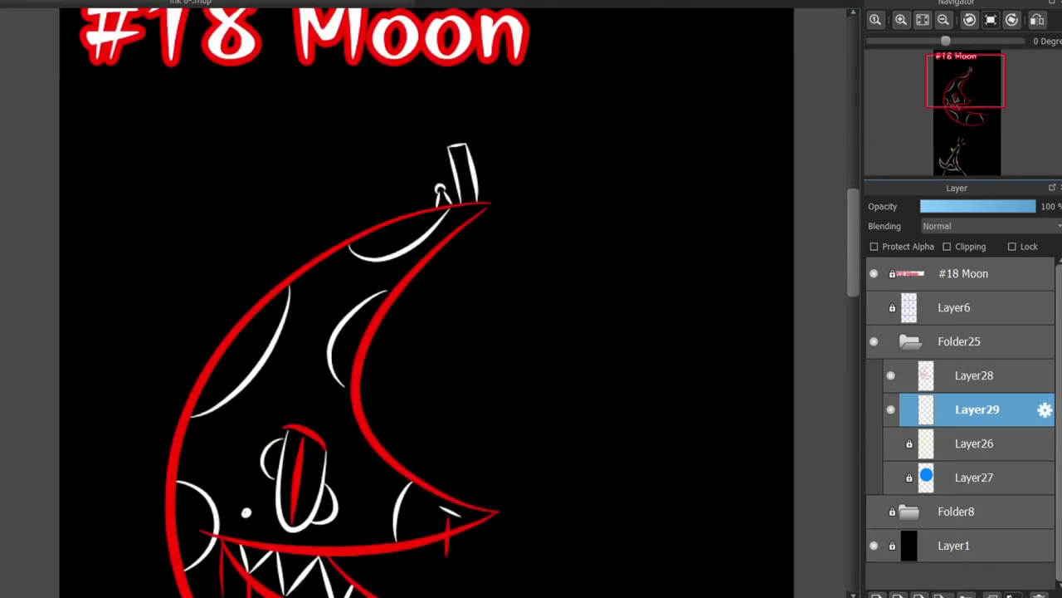
{"action": "scroll", "coordinate": [503, 306], "scroll_direction": "down", "scroll_amount": 4}
{"action": "scroll", "coordinate": [500, 111], "scroll_direction": "up", "scroll_amount": 2}
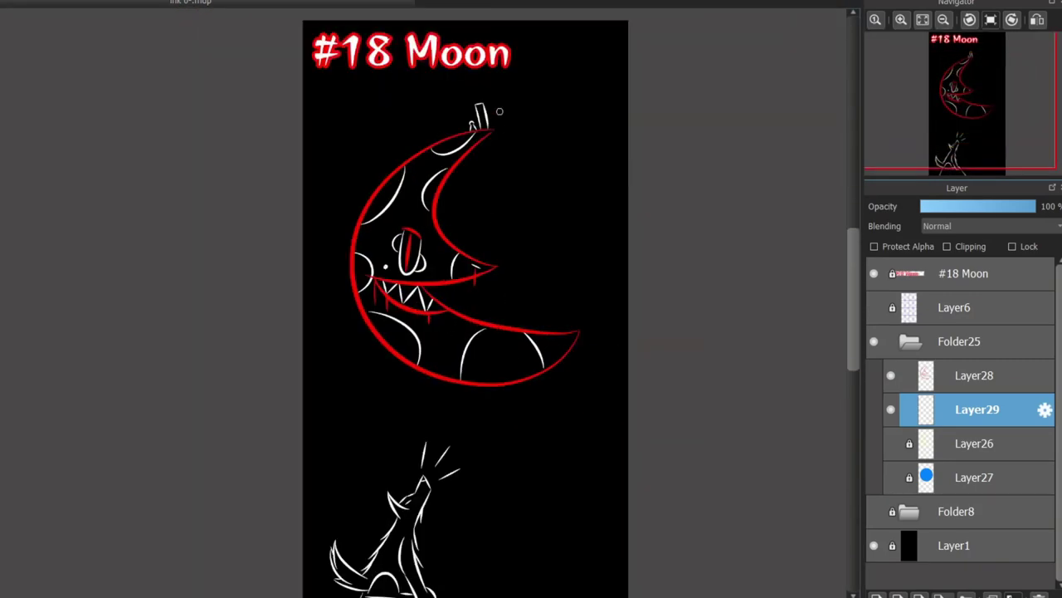
{"action": "scroll", "coordinate": [425, 240], "scroll_direction": "up", "scroll_amount": 5}
{"action": "key", "text": "alt+bracketright"}
{"action": "scroll", "coordinate": [302, 365], "scroll_direction": "up", "scroll_amount": 1}
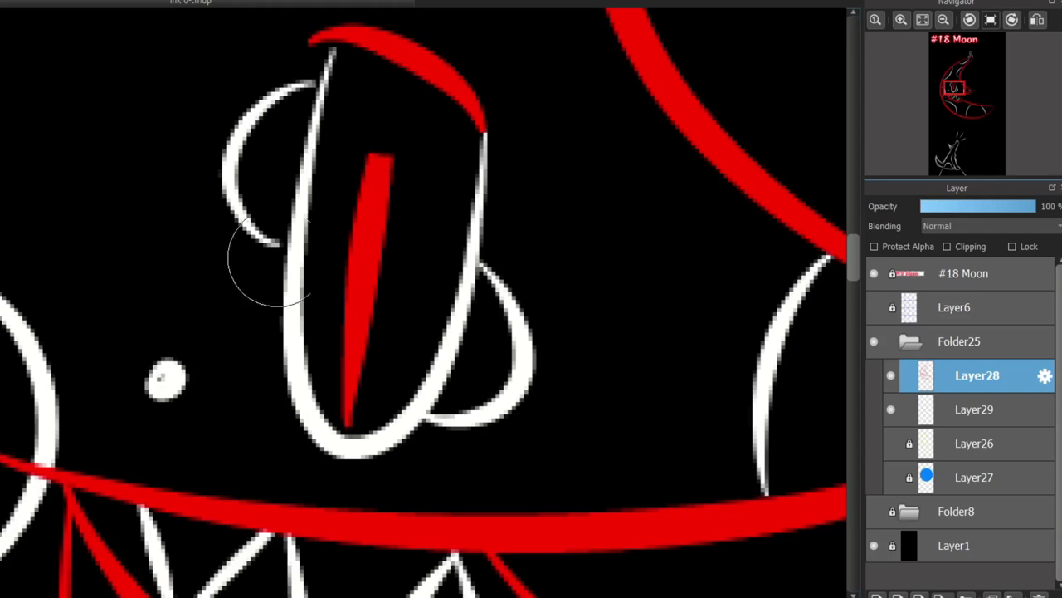
{"action": "mouse_move", "coordinate": [378, 157]}
{"action": "left_mouse_down"}
{"action": "mouse_move", "coordinate": [348, 191]}
{"action": "mouse_move", "coordinate": [387, 228]}
{"action": "mouse_move", "coordinate": [348, 288]}
{"action": "left_mouse_up"}
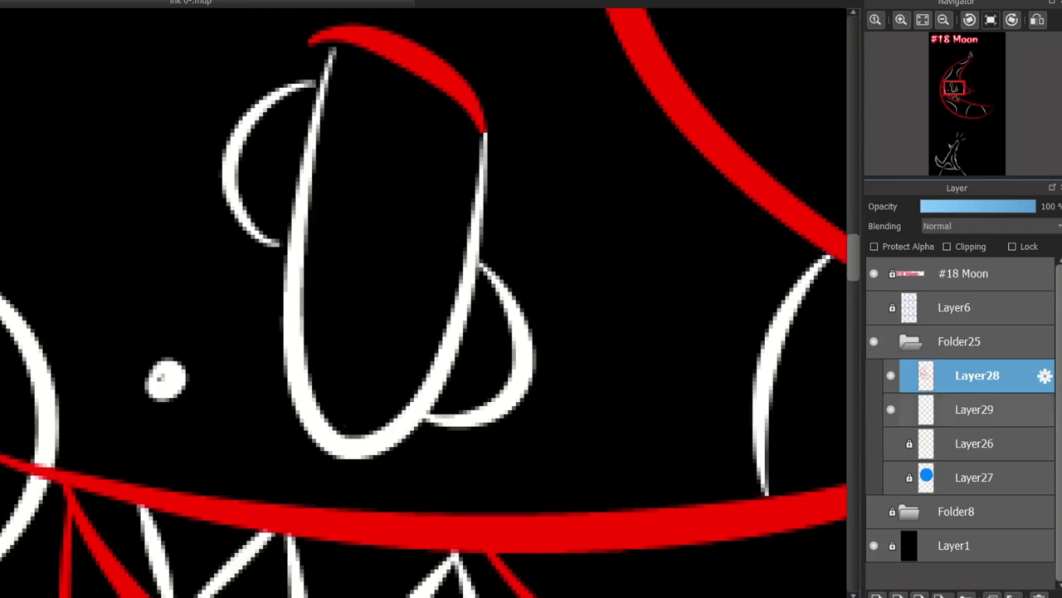
{"action": "left_click_drag", "start_coordinate": [371, 59], "coordinate": [358, 128]}
{"action": "left_click_drag", "start_coordinate": [357, 274], "coordinate": [373, 142]}
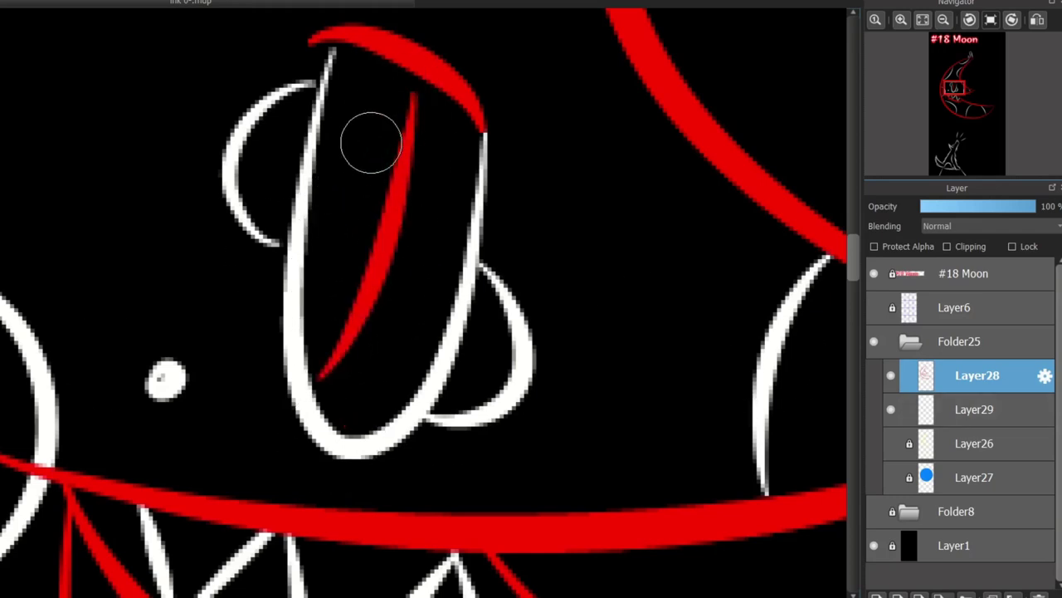
{"action": "key", "text": "ctrl+z"}
{"action": "left_click_drag", "start_coordinate": [365, 50], "coordinate": [396, 387]}
{"action": "key", "text": "ctrl+z"}
{"action": "key", "text": "ctrl+z"}
{"action": "mouse_move", "coordinate": [357, 154]}
{"action": "left_mouse_down"}
{"action": "mouse_move", "coordinate": [374, 290]}
{"action": "mouse_move", "coordinate": [405, 334]}
{"action": "left_mouse_up"}
{"action": "key", "text": "ctrl+z"}
{"action": "key", "text": "ctrl+z"}
Step: Draw a red oval ring as the moon's pupil and move it lower inside the eye, clearing the selection
{"action": "mouse_move", "coordinate": [341, 182]}
{"action": "left_mouse_down"}
{"action": "mouse_move", "coordinate": [322, 245]}
{"action": "mouse_move", "coordinate": [415, 178]}
{"action": "left_mouse_up"}
{"action": "scroll", "coordinate": [313, 372], "scroll_direction": "down", "scroll_amount": 5}
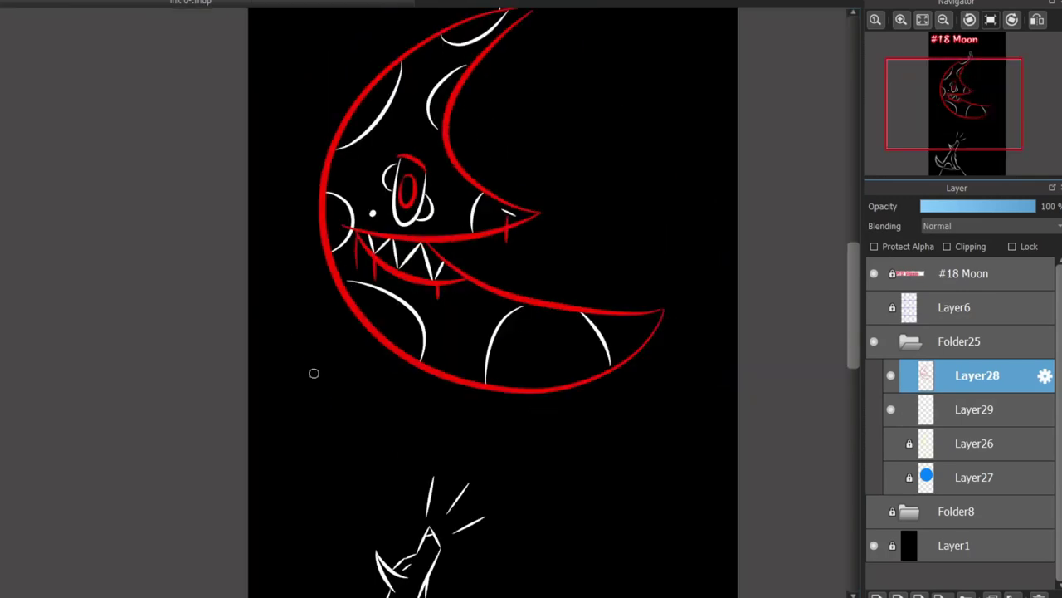
{"action": "scroll", "coordinate": [332, 253], "scroll_direction": "up", "scroll_amount": 5}
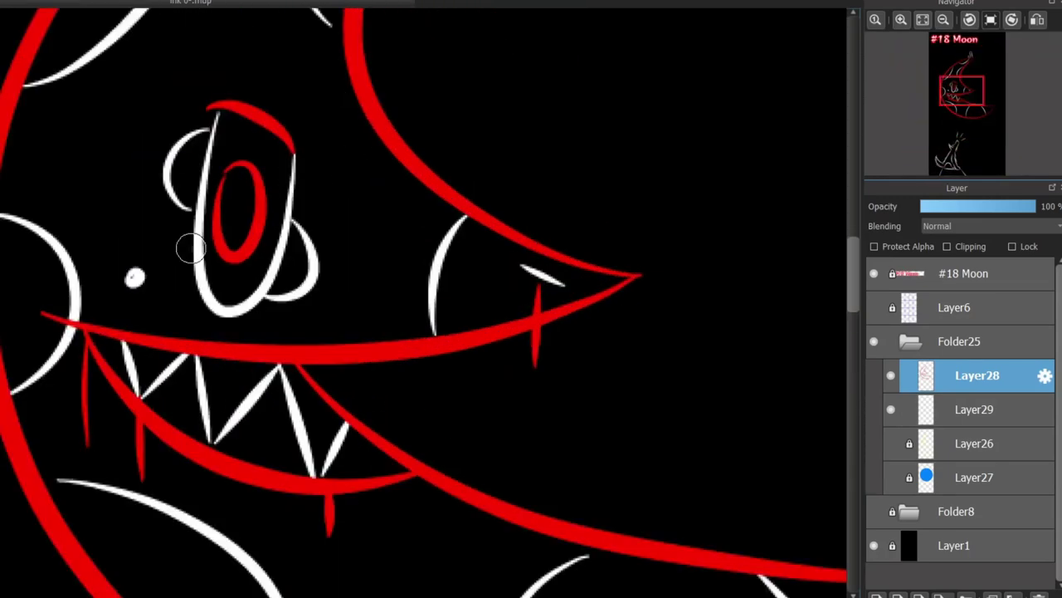
{"action": "left_click_drag", "start_coordinate": [177, 60], "coordinate": [404, 322]}
{"action": "left_click_drag", "start_coordinate": [290, 190], "coordinate": [281, 235]}
{"action": "key", "text": "ctrl+d"}
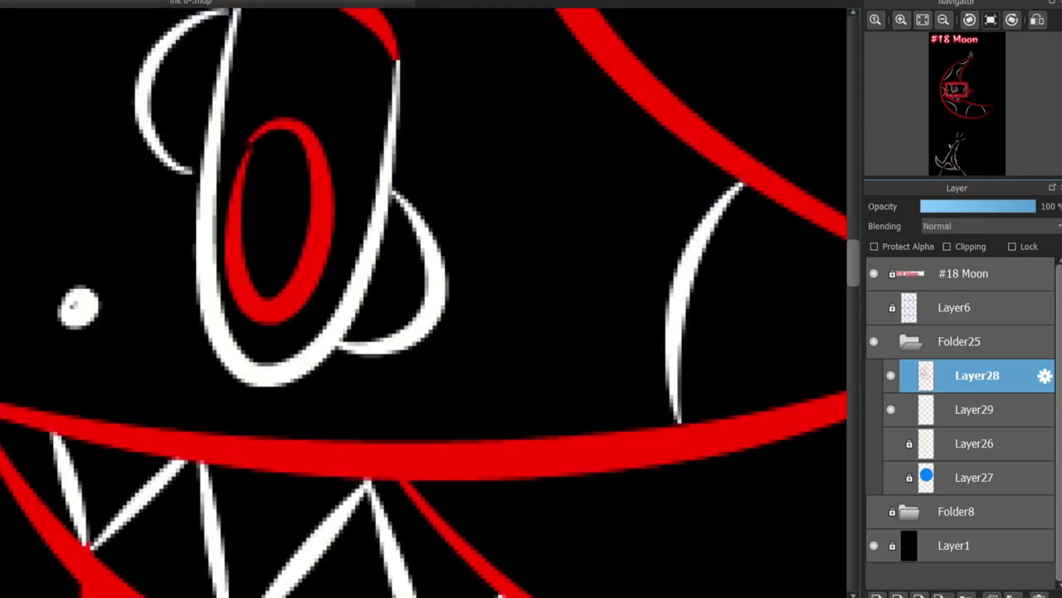
Step: Reselect the moon's red oval pupil and nudge it slightly further down and right, clearing the selection
{"action": "scroll", "coordinate": [332, 298], "scroll_direction": "down", "scroll_amount": 5}
{"action": "scroll", "coordinate": [282, 415], "scroll_direction": "up", "scroll_amount": 4}
{"action": "scroll", "coordinate": [360, 299], "scroll_direction": "up", "scroll_amount": 5}
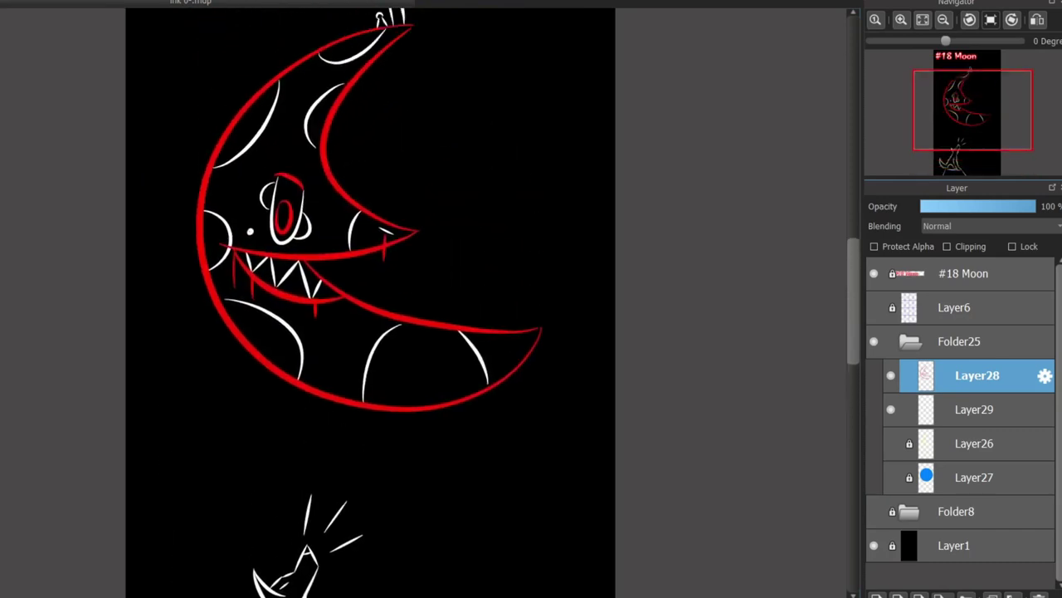
{"action": "scroll", "coordinate": [361, 298], "scroll_direction": "down", "scroll_amount": 5}
{"action": "scroll", "coordinate": [360, 299], "scroll_direction": "up", "scroll_amount": 5}
{"action": "scroll", "coordinate": [415, 299], "scroll_direction": "left", "scroll_amount": 1}
{"action": "key", "text": "ctrl+z"}
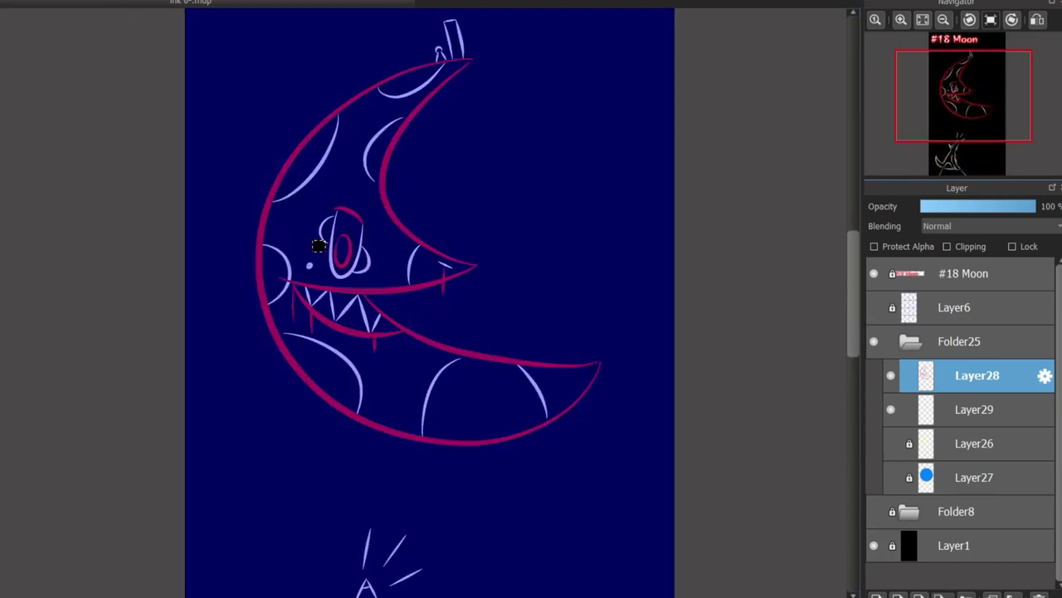
{"action": "scroll", "coordinate": [315, 242], "scroll_direction": "up", "scroll_amount": 3}
{"action": "key", "text": "Down"}
{"action": "key", "text": "Down"}
{"action": "key", "text": "Down"}
{"action": "key", "text": "Right"}
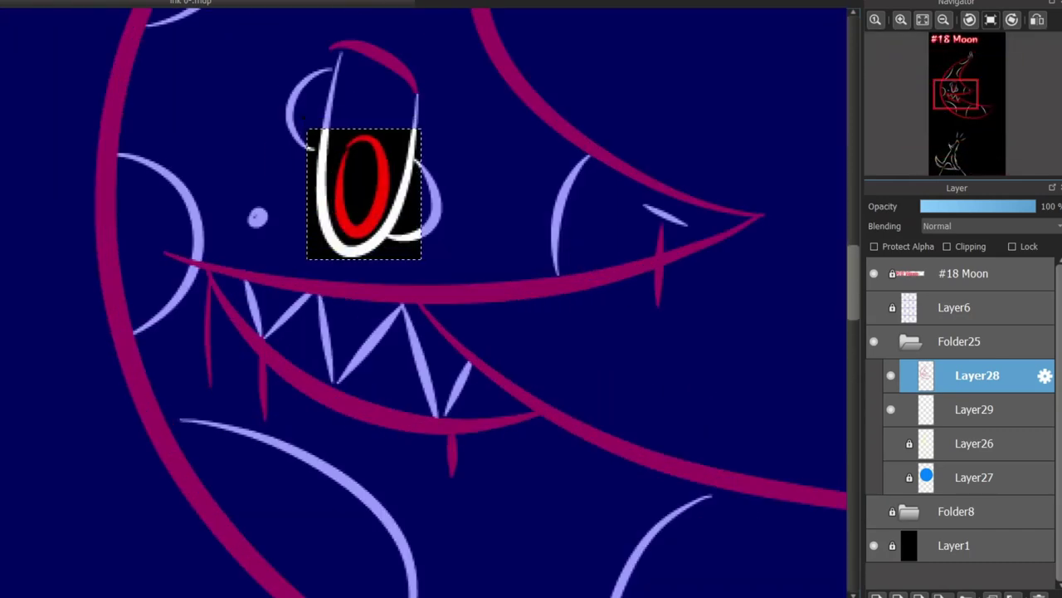
{"action": "key", "text": "ctrl+d"}
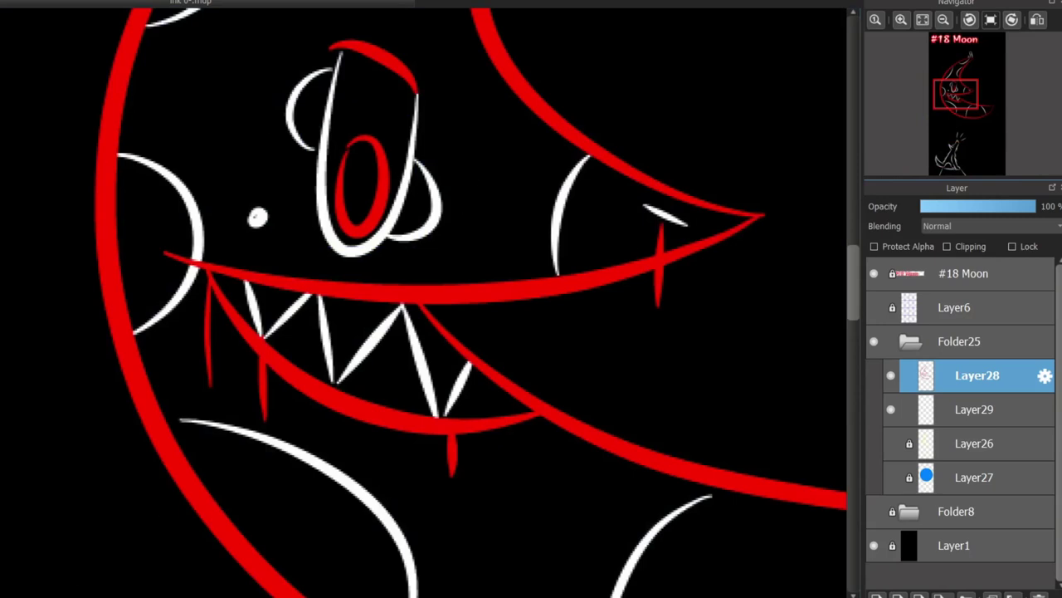
{"action": "scroll", "coordinate": [836, 286], "scroll_direction": "right", "scroll_amount": 3}
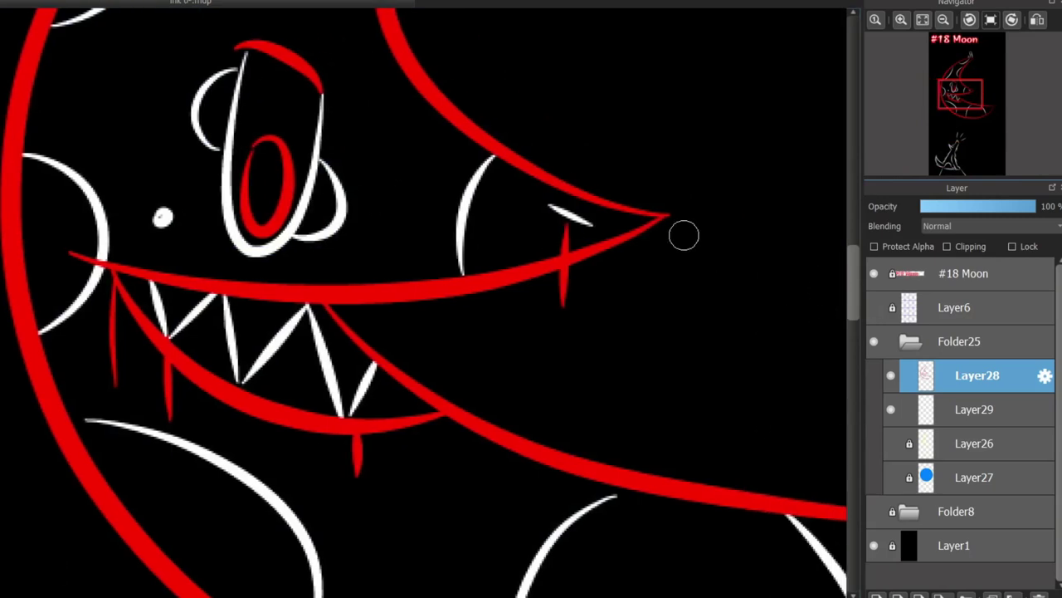
{"action": "scroll", "coordinate": [684, 236], "scroll_direction": "down", "scroll_amount": 3}
{"action": "scroll", "coordinate": [371, 57], "scroll_direction": "up", "scroll_amount": 2}
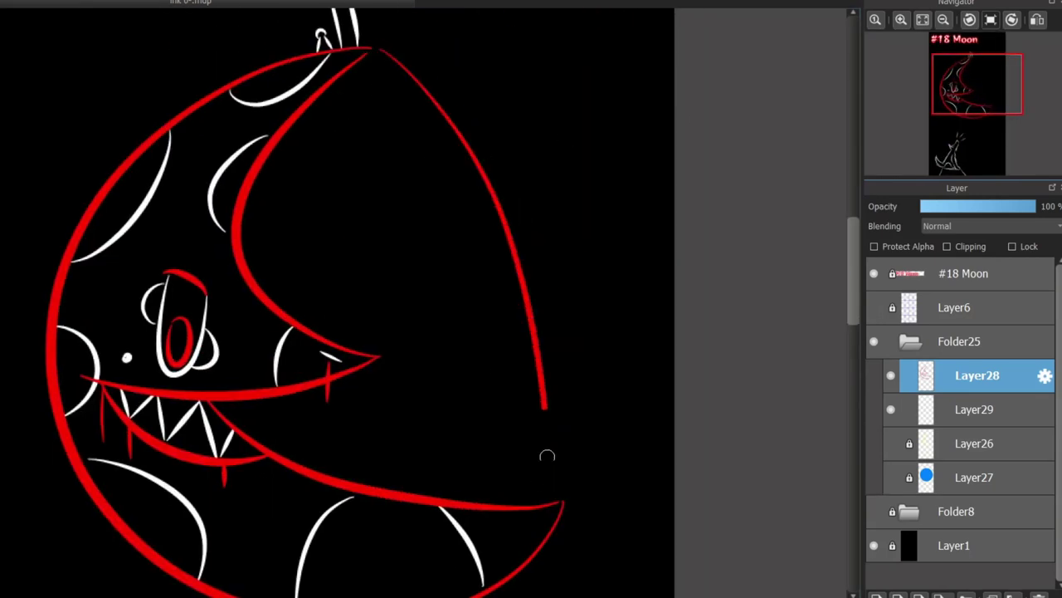
{"action": "left_click", "coordinate": [580, 487]}
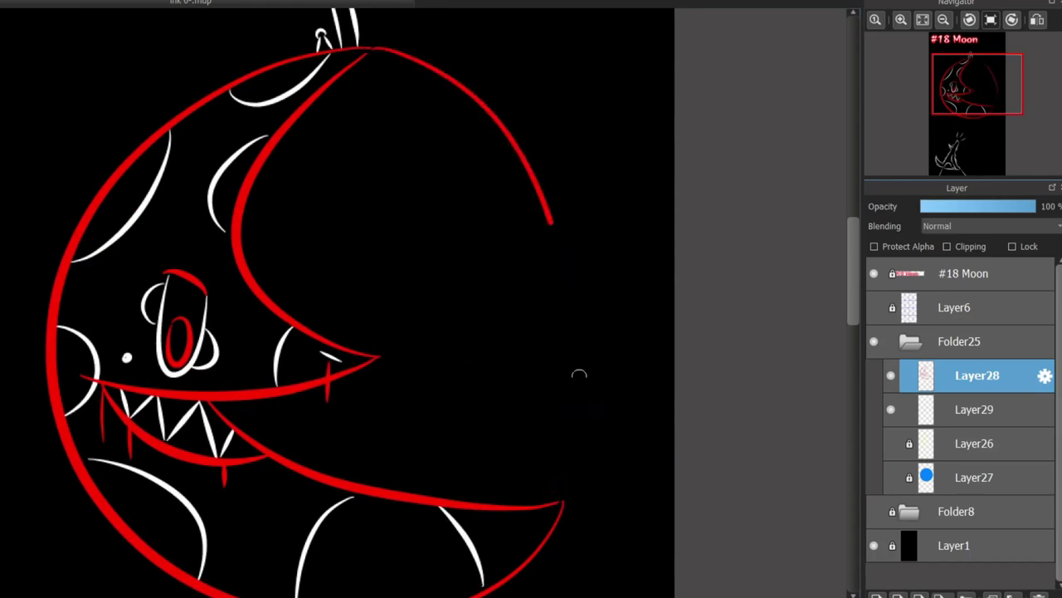
{"action": "left_click", "coordinate": [890, 477]}
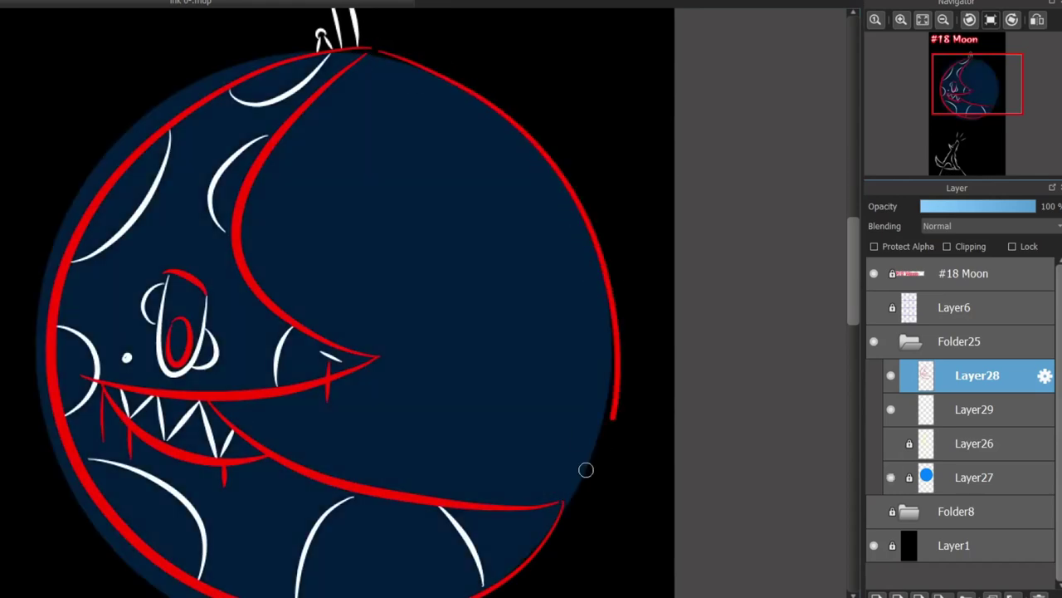
{"action": "key", "text": "Escape"}
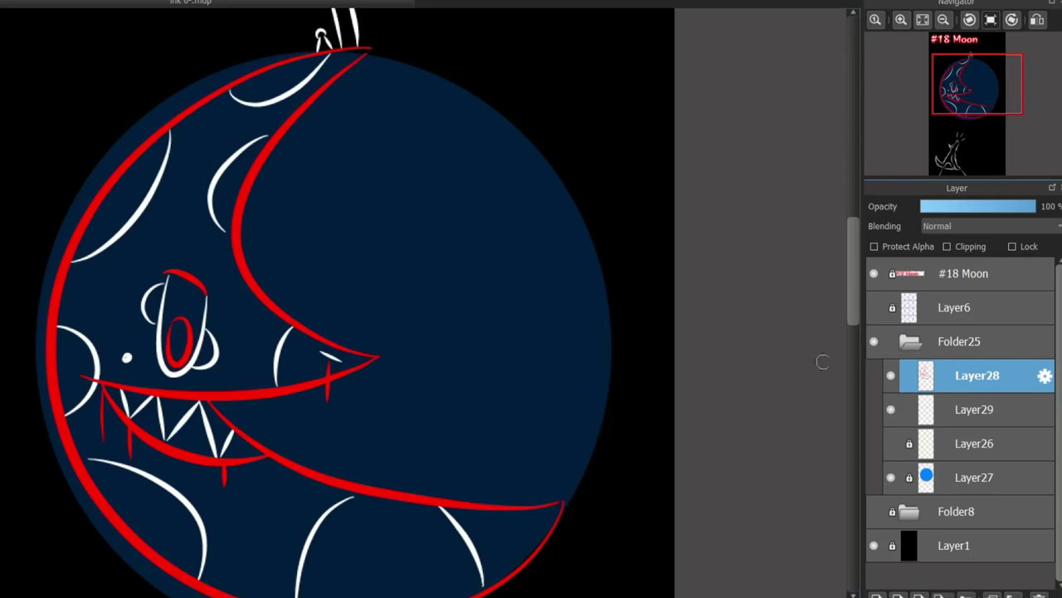
Step: Make Layer29 active and hide the blue guide circle on Layer27
{"action": "left_click", "coordinate": [978, 409]}
{"action": "scroll", "coordinate": [324, 302], "scroll_direction": "down", "scroll_amount": 3}
{"action": "scroll", "coordinate": [324, 302], "scroll_direction": "up", "scroll_amount": 2}
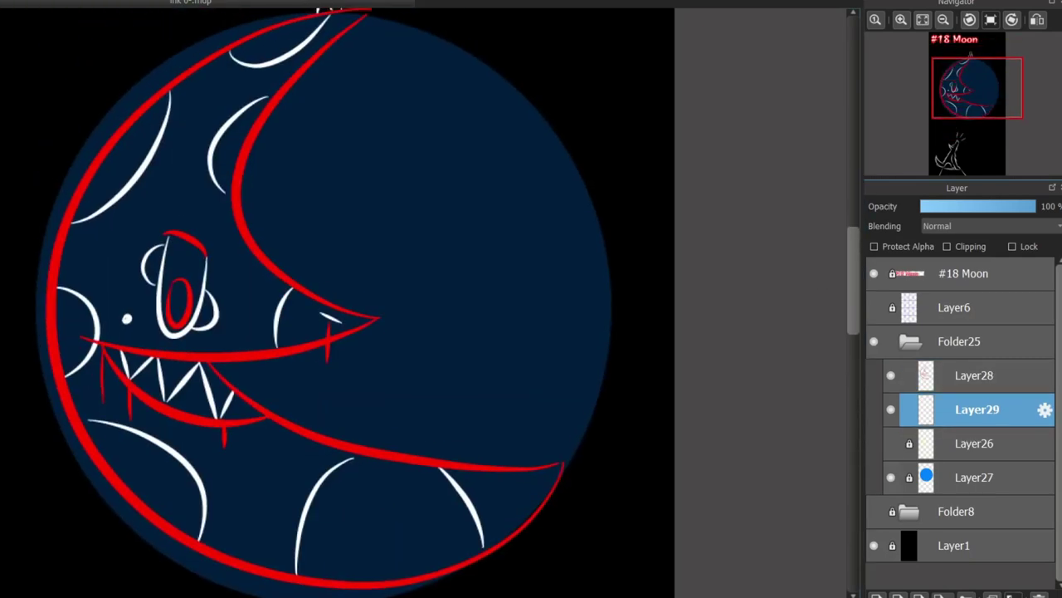
{"action": "left_click", "coordinate": [891, 477]}
{"action": "scroll", "coordinate": [804, 223], "scroll_direction": "up", "scroll_amount": 3}
{"action": "scroll", "coordinate": [530, 116], "scroll_direction": "up", "scroll_amount": 4}
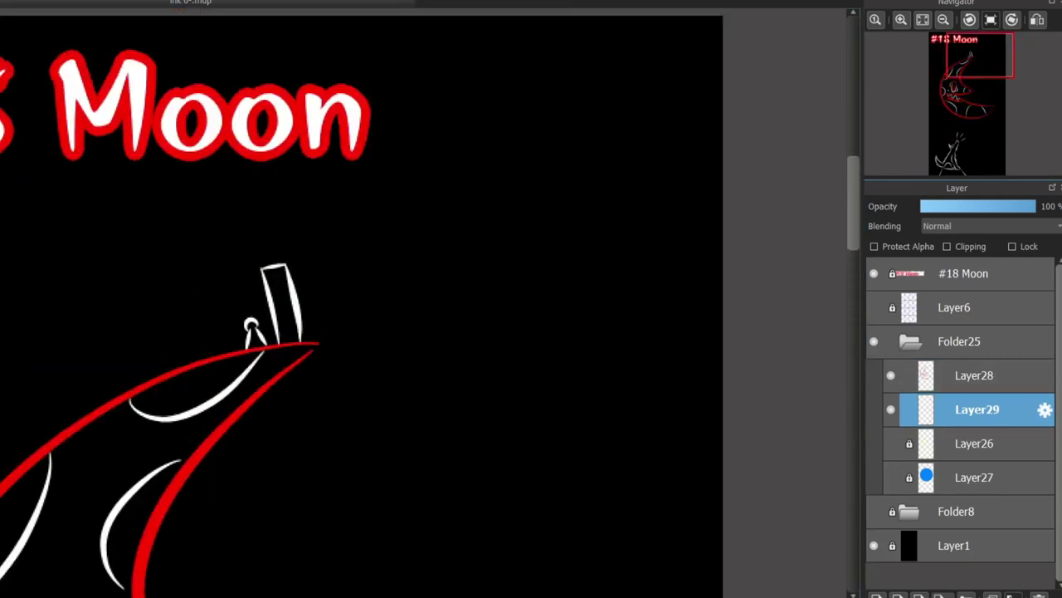
Step: Draw a white ring, a slanted line and a gridded four-sided panel in the empty area beside the moon's upper tip
{"action": "left_click_drag", "start_coordinate": [459, 142], "coordinate": [456, 149]}
{"action": "left_click_drag", "start_coordinate": [631, 97], "coordinate": [669, 78]}
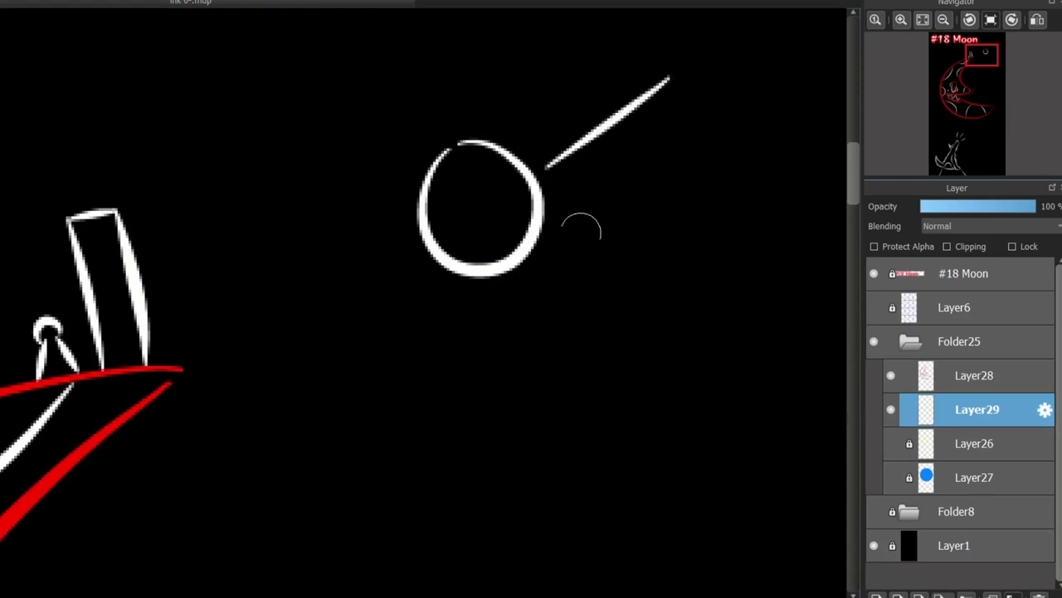
{"action": "left_click_drag", "start_coordinate": [602, 233], "coordinate": [341, 233]}
{"action": "left_click_drag", "start_coordinate": [340, 233], "coordinate": [440, 156]}
{"action": "left_click_drag", "start_coordinate": [340, 233], "coordinate": [614, 282]}
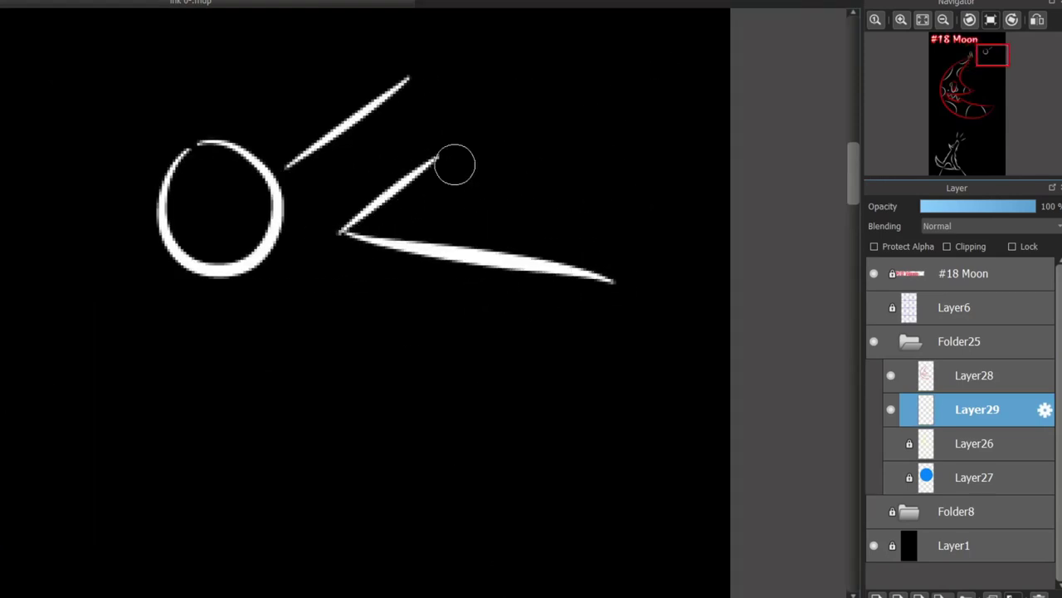
{"action": "mouse_move", "coordinate": [449, 155]}
{"action": "left_mouse_down"}
{"action": "mouse_move", "coordinate": [610, 160]}
{"action": "mouse_move", "coordinate": [654, 183]}
{"action": "left_mouse_up"}
{"action": "left_click_drag", "start_coordinate": [374, 224], "coordinate": [641, 195]}
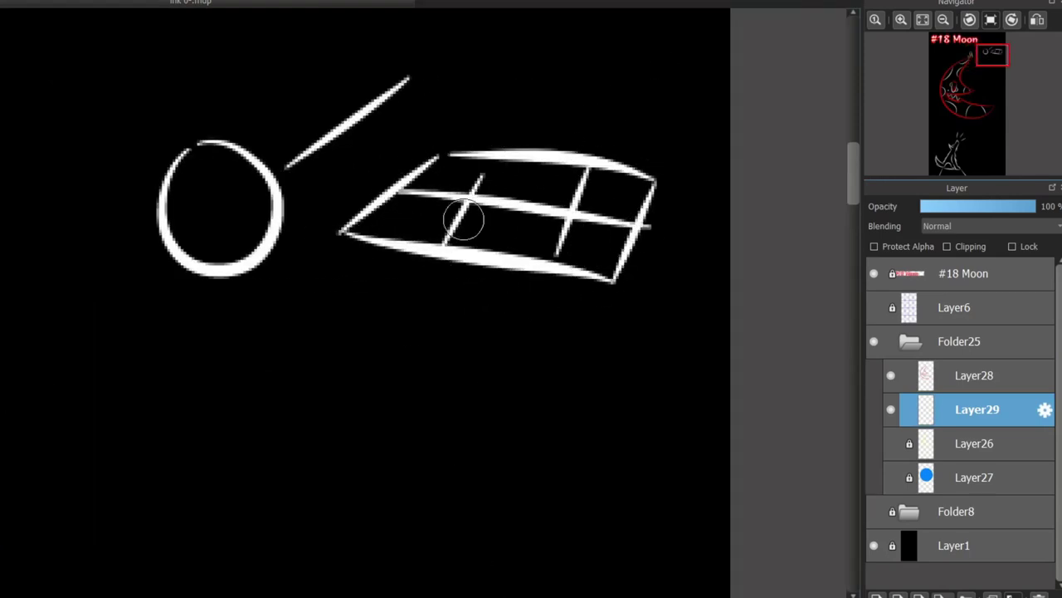
Step: Redraw the panel's inner grid with evenly spaced cross lines and one lengthwise line
{"action": "key", "text": "ctrl+z"}
{"action": "key", "text": "ctrl+z"}
{"action": "left_click_drag", "start_coordinate": [538, 162], "coordinate": [506, 250]}
{"action": "left_click_drag", "start_coordinate": [473, 158], "coordinate": [423, 245]}
{"action": "mouse_move", "coordinate": [415, 188]}
{"action": "left_mouse_down"}
{"action": "mouse_move", "coordinate": [639, 206]}
{"action": "mouse_move", "coordinate": [550, 230]}
{"action": "left_mouse_up"}
{"action": "key", "text": "ctrl+z"}
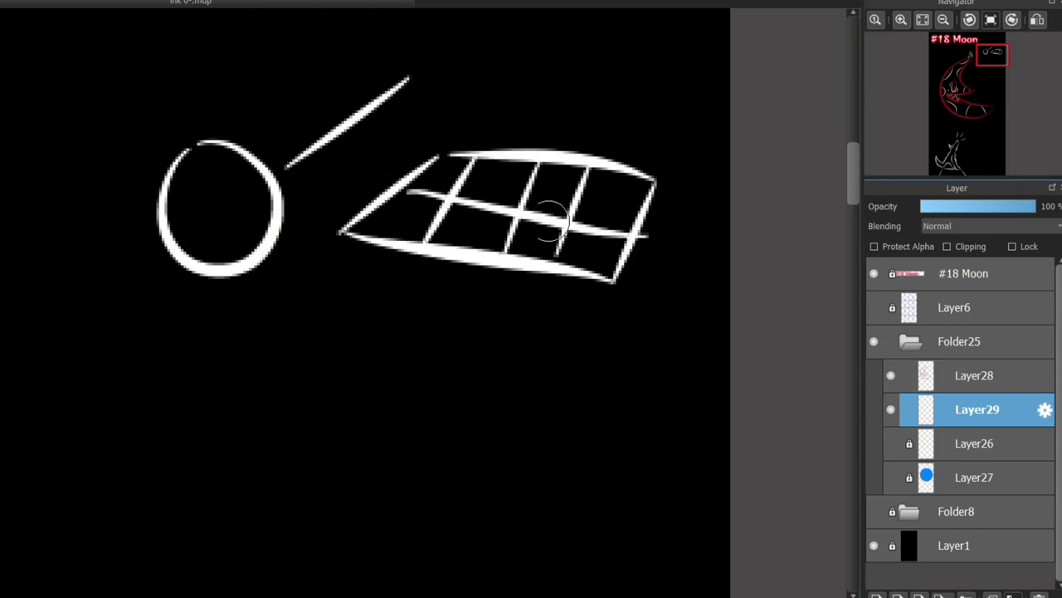
Step: Undo the gridded panel and the slanted line, keeping only the white ring
{"action": "key", "text": "ctrl+z"}
{"action": "key", "text": "ctrl+y"}
{"action": "key", "text": "ctrl+z"}
{"action": "key", "text": "ctrl+z"}
{"action": "key", "text": "ctrl+z"}
{"action": "key", "text": "ctrl+z"}
{"action": "key", "text": "ctrl+z"}
{"action": "key", "text": "ctrl+z"}
{"action": "key", "text": "ctrl+z"}
{"action": "key", "text": "ctrl+z"}
{"action": "key", "text": "ctrl+z"}
{"action": "key", "text": "ctrl+z"}
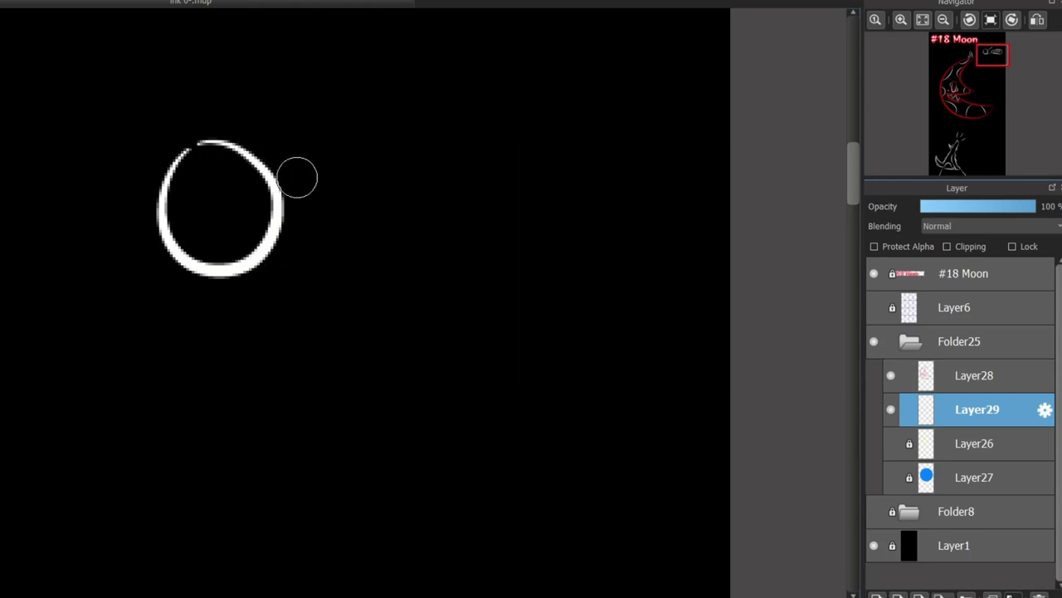
Step: Draw a long white line rising from the ring's top edge and outline a tilted four-sided panel beside the ring
{"action": "left_click_drag", "start_coordinate": [199, 144], "coordinate": [437, 81]}
{"action": "mouse_move", "coordinate": [328, 209]}
{"action": "left_mouse_down"}
{"action": "mouse_move", "coordinate": [454, 160]}
{"action": "mouse_move", "coordinate": [588, 314]}
{"action": "left_mouse_up"}
{"action": "key", "text": "ctrl+z"}
{"action": "left_click_drag", "start_coordinate": [453, 161], "coordinate": [641, 235]}
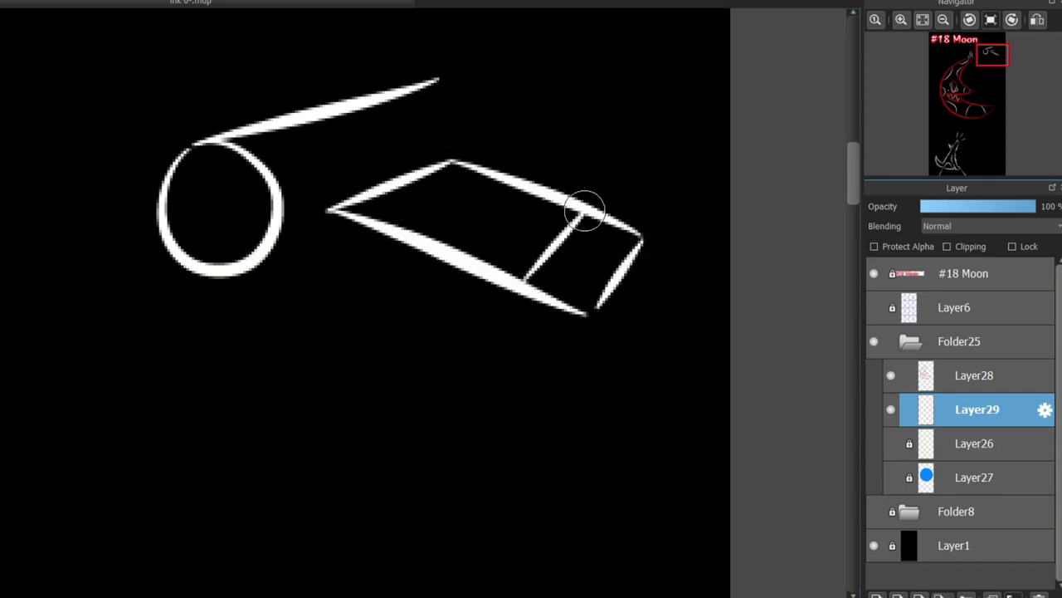
Step: Divide the tilted panel into cells with short cross lines and one lengthwise line
{"action": "left_click_drag", "start_coordinate": [396, 224], "coordinate": [467, 177]}
{"action": "left_click_drag", "start_coordinate": [404, 187], "coordinate": [633, 291]}
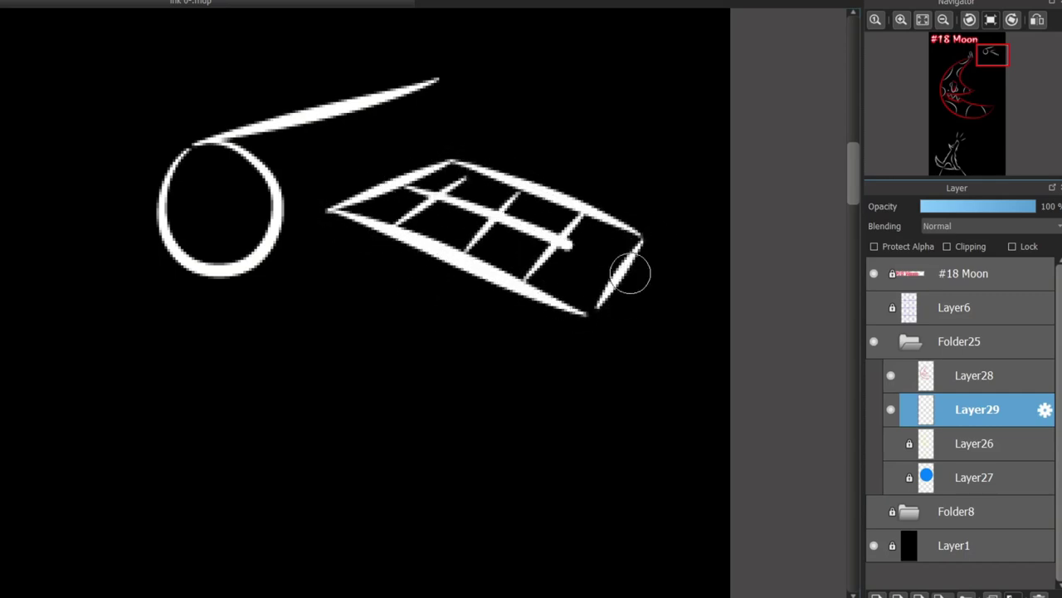
{"action": "key", "text": "ctrl+z"}
{"action": "left_click_drag", "start_coordinate": [404, 187], "coordinate": [631, 264]}
Step: Complete the satellite's cylinder with a curved far end and a lower edge, and undo the dish strokes at its front
{"action": "left_click_drag", "start_coordinate": [437, 77], "coordinate": [487, 155]}
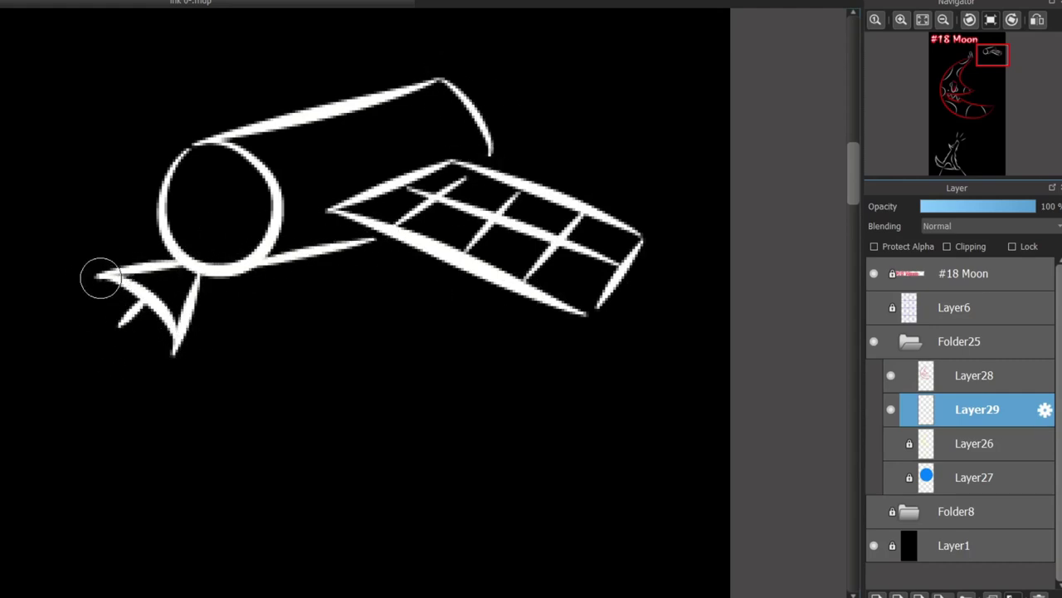
{"action": "key", "text": "ctrl+z"}
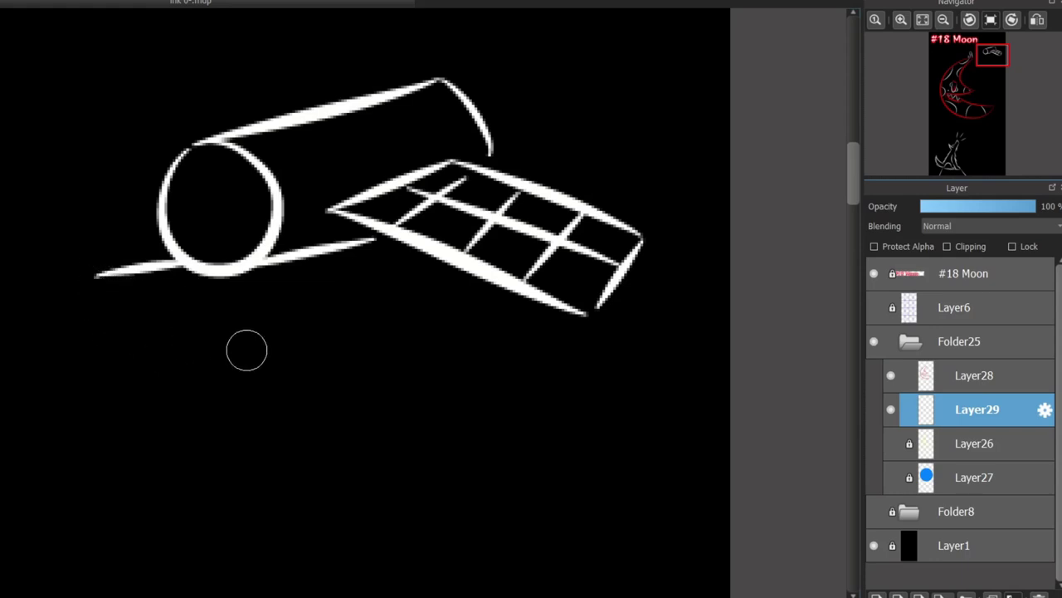
{"action": "key", "text": "ctrl+z"}
{"action": "key", "text": "ctrl+z"}
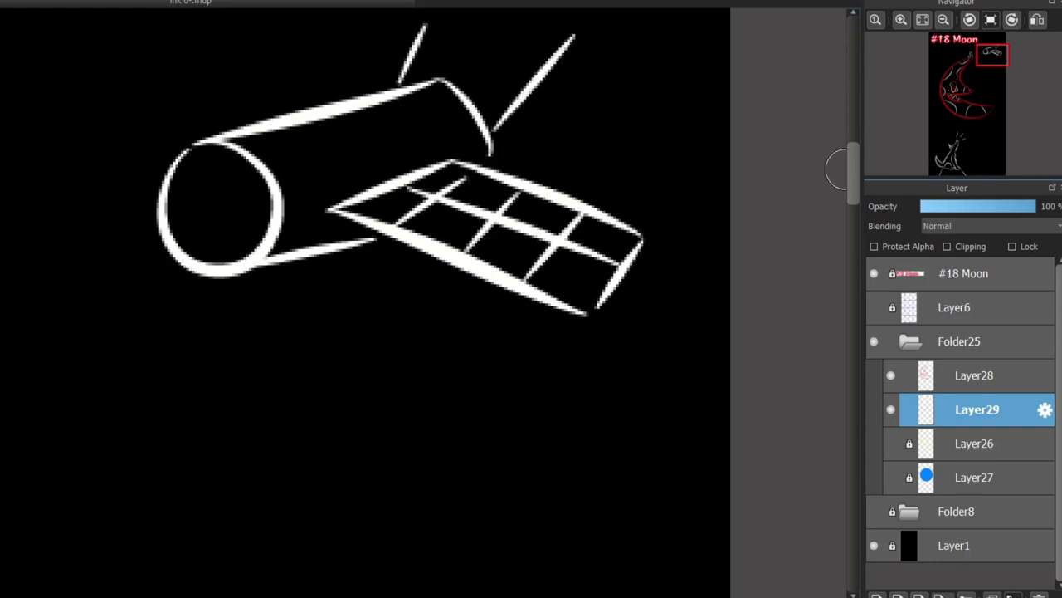
Step: Undo the whole satellite drawing, including its ring, beside the moon's upper tip
{"action": "key", "text": "ctrl+z"}
{"action": "key", "text": "ctrl+z"}
{"action": "key", "text": "ctrl+z"}
{"action": "key", "text": "ctrl+z"}
{"action": "key", "text": "ctrl+z"}
{"action": "key", "text": "ctrl+z"}
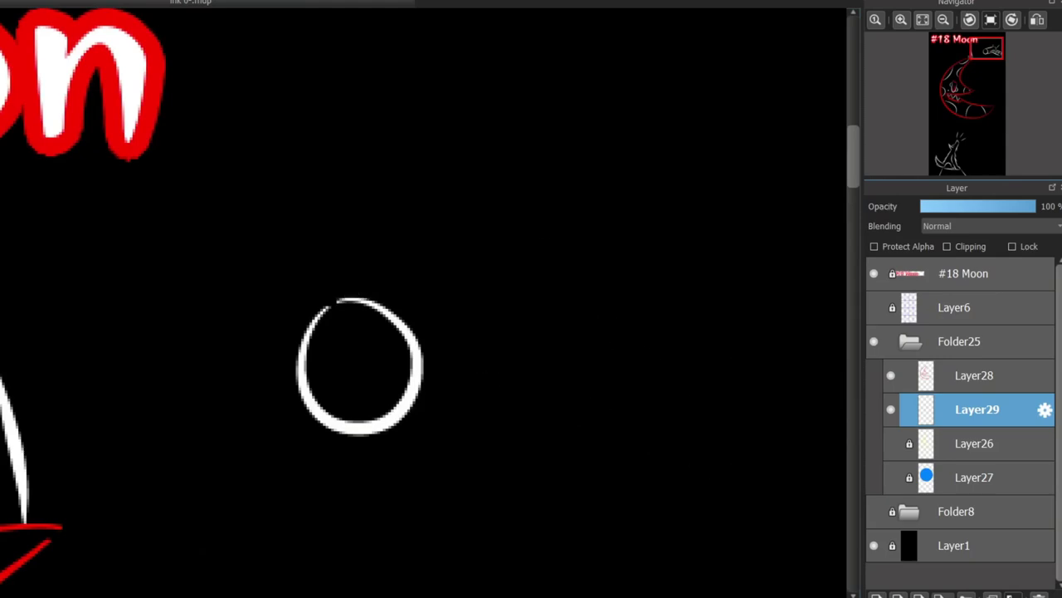
{"action": "scroll", "coordinate": [205, 330], "scroll_direction": "left", "scroll_amount": 5}
{"action": "scroll", "coordinate": [455, 544], "scroll_direction": "down", "scroll_amount": 5}
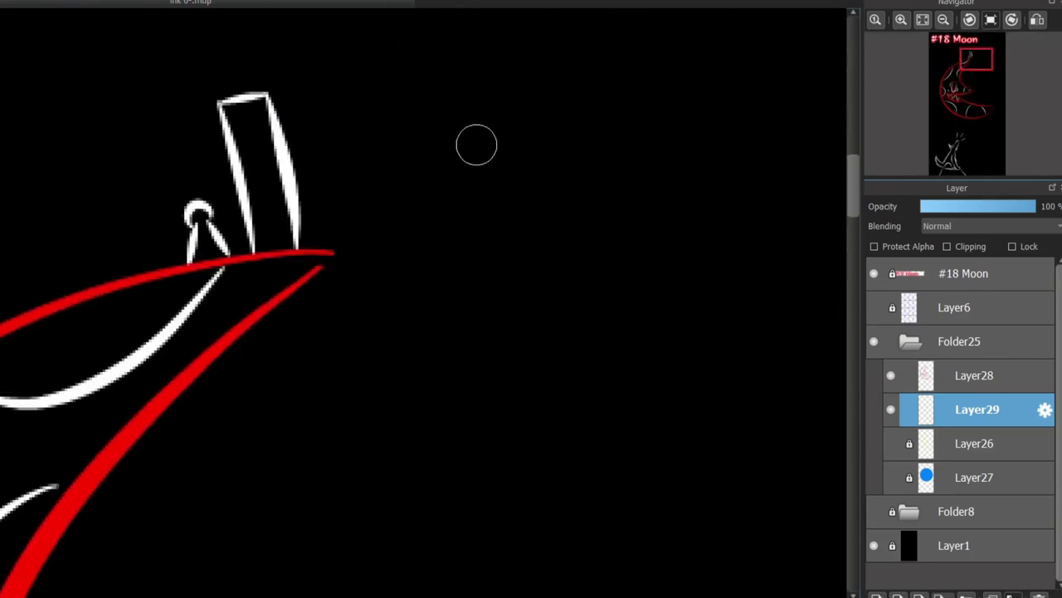
Step: Outline the satellite's tilted four-sided body in white beside the moon's upper tip
{"action": "left_click_drag", "start_coordinate": [474, 112], "coordinate": [588, 28]}
{"action": "left_click_drag", "start_coordinate": [523, 64], "coordinate": [332, 297]}
{"action": "scroll", "coordinate": [332, 296], "scroll_direction": "up", "scroll_amount": 2}
{"action": "key", "text": "ctrl+z"}
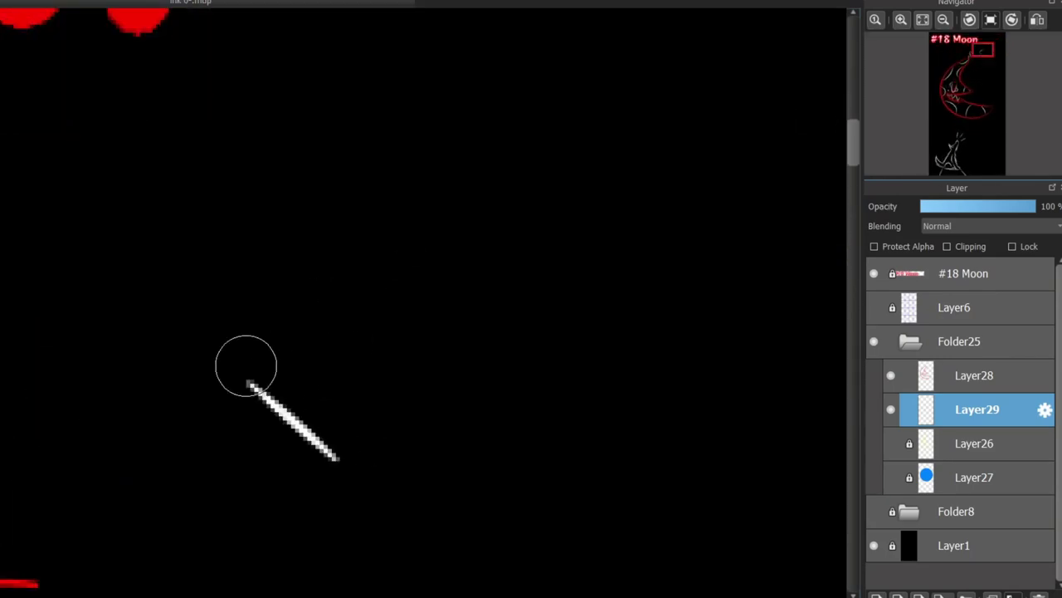
{"action": "left_click_drag", "start_coordinate": [249, 365], "coordinate": [386, 226]}
{"action": "mouse_move", "coordinate": [340, 457]}
{"action": "left_mouse_down"}
{"action": "mouse_move", "coordinate": [476, 249]}
{"action": "mouse_move", "coordinate": [380, 227]}
{"action": "left_mouse_up"}
{"action": "key", "text": "ctrl+z"}
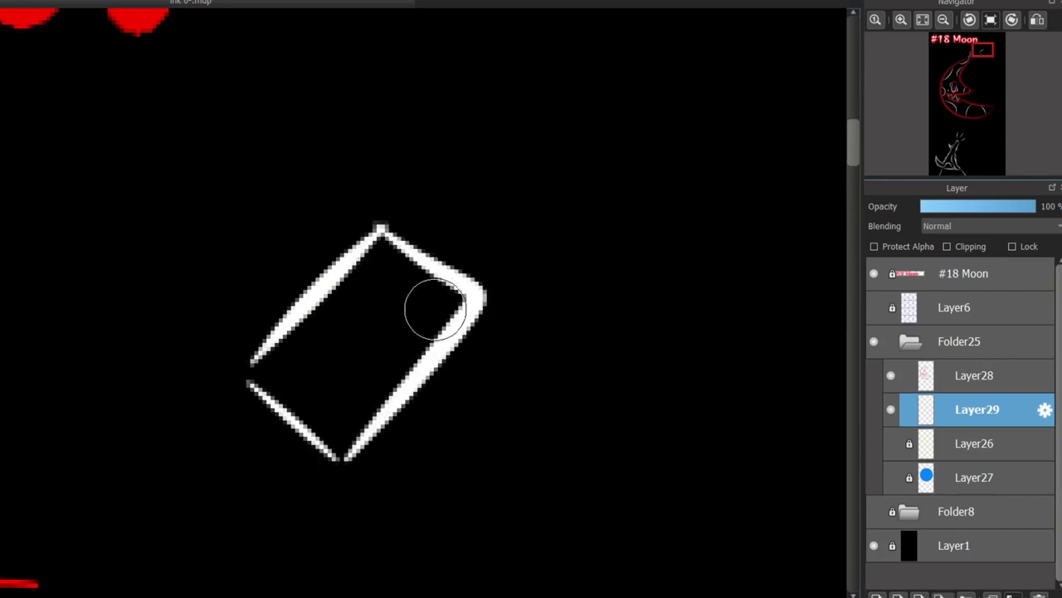
Step: Outline a large four-sided solar panel and a smaller one on opposite sides of the satellite body
{"action": "left_click_drag", "start_coordinate": [374, 448], "coordinate": [533, 569]}
{"action": "mouse_move", "coordinate": [473, 322]}
{"action": "left_mouse_down"}
{"action": "mouse_move", "coordinate": [669, 384]}
{"action": "mouse_move", "coordinate": [548, 566]}
{"action": "left_mouse_up"}
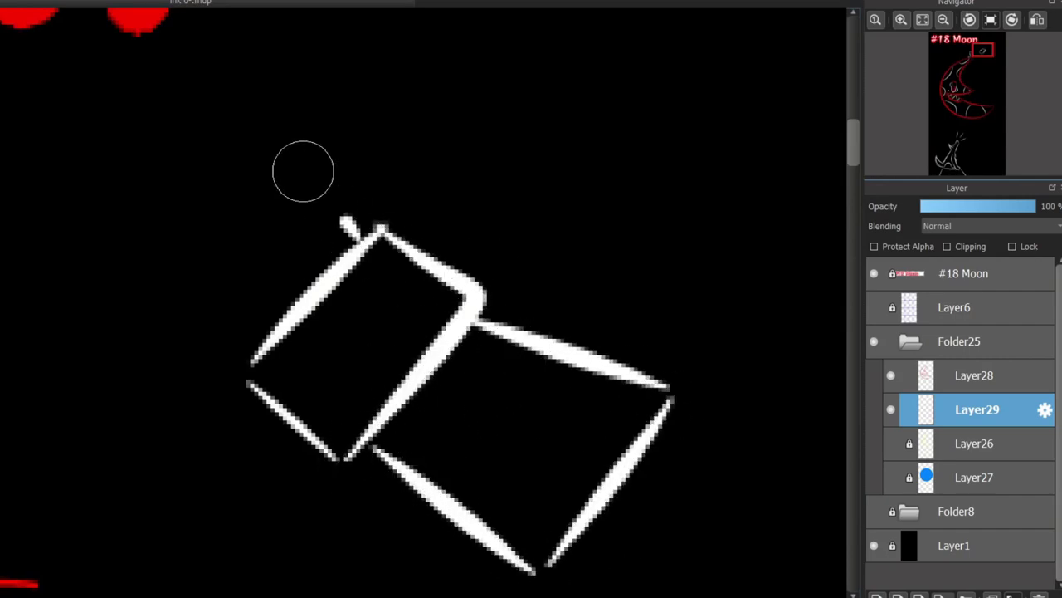
{"action": "left_click_drag", "start_coordinate": [303, 171], "coordinate": [274, 137]}
{"action": "left_click_drag", "start_coordinate": [249, 357], "coordinate": [142, 279]}
{"action": "left_click_drag", "start_coordinate": [268, 148], "coordinate": [141, 275]}
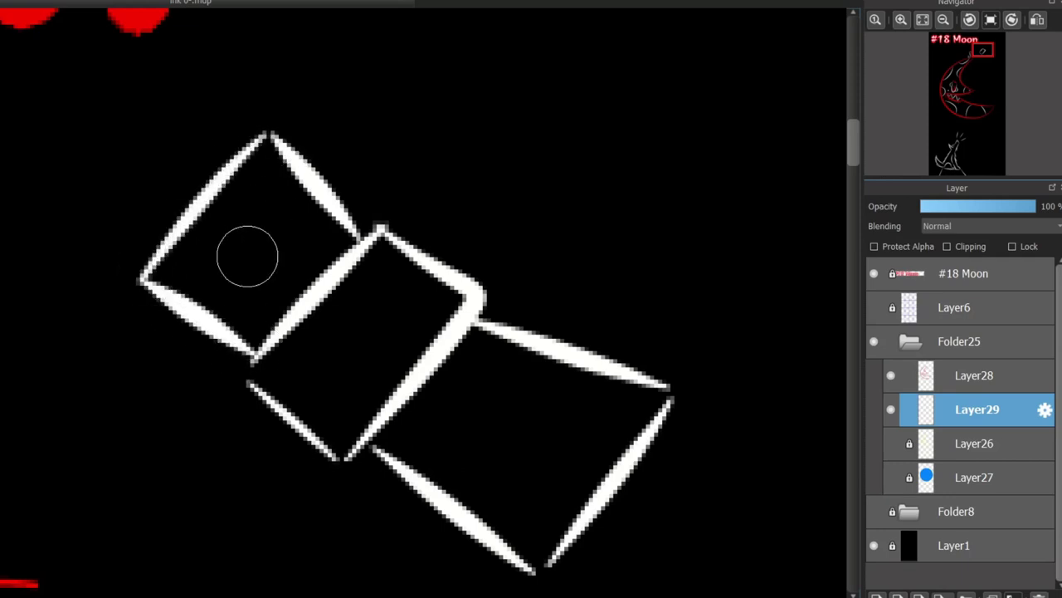
Step: Draw the satellite's curved dish at the body's open lower end, with an arc across its opening
{"action": "left_click_drag", "start_coordinate": [274, 408], "coordinate": [142, 427]}
{"action": "left_click_drag", "start_coordinate": [316, 438], "coordinate": [286, 531]}
{"action": "mouse_move", "coordinate": [141, 428]}
{"action": "left_mouse_down"}
{"action": "mouse_move", "coordinate": [274, 568]}
{"action": "mouse_move", "coordinate": [286, 546]}
{"action": "left_mouse_up"}
{"action": "key", "text": "ctrl+z"}
{"action": "key", "text": "ctrl+z"}
{"action": "mouse_move", "coordinate": [143, 427]}
{"action": "left_mouse_down"}
{"action": "mouse_move", "coordinate": [290, 560]}
{"action": "mouse_move", "coordinate": [135, 438]}
{"action": "mouse_move", "coordinate": [307, 568]}
{"action": "left_mouse_up"}
{"action": "key", "text": "ctrl+z"}
{"action": "key", "text": "ctrl+z"}
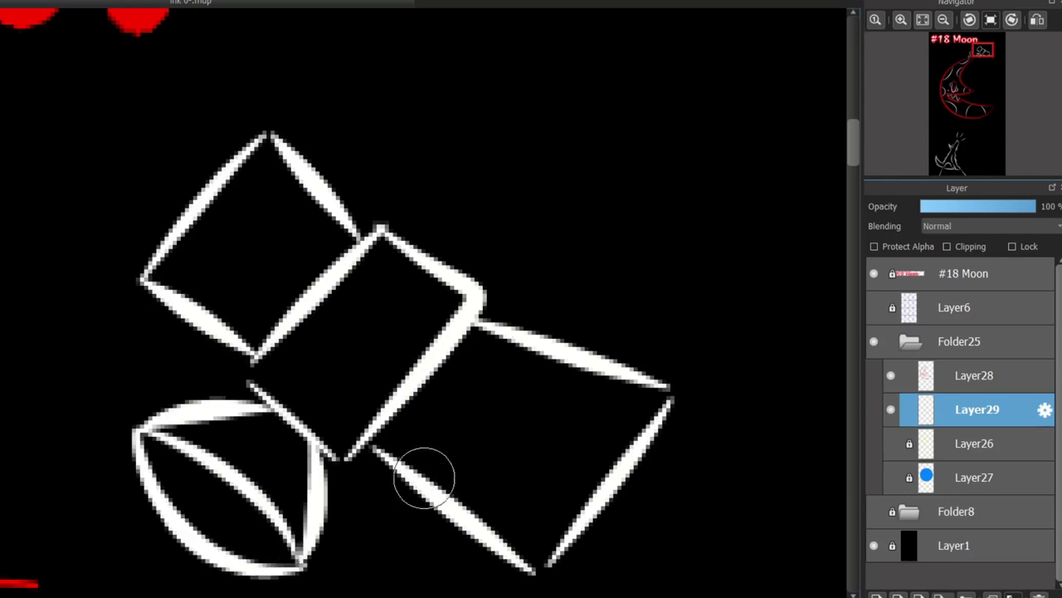
Step: Divide the smaller solar panel with lengthwise lines and undo the misplaced lines on the larger one
{"action": "left_click_drag", "start_coordinate": [378, 448], "coordinate": [564, 517]}
{"action": "left_click_drag", "start_coordinate": [411, 366], "coordinate": [607, 431]}
{"action": "key", "text": "ctrl+z"}
{"action": "key", "text": "ctrl+z"}
{"action": "left_click_drag", "start_coordinate": [251, 166], "coordinate": [322, 264]}
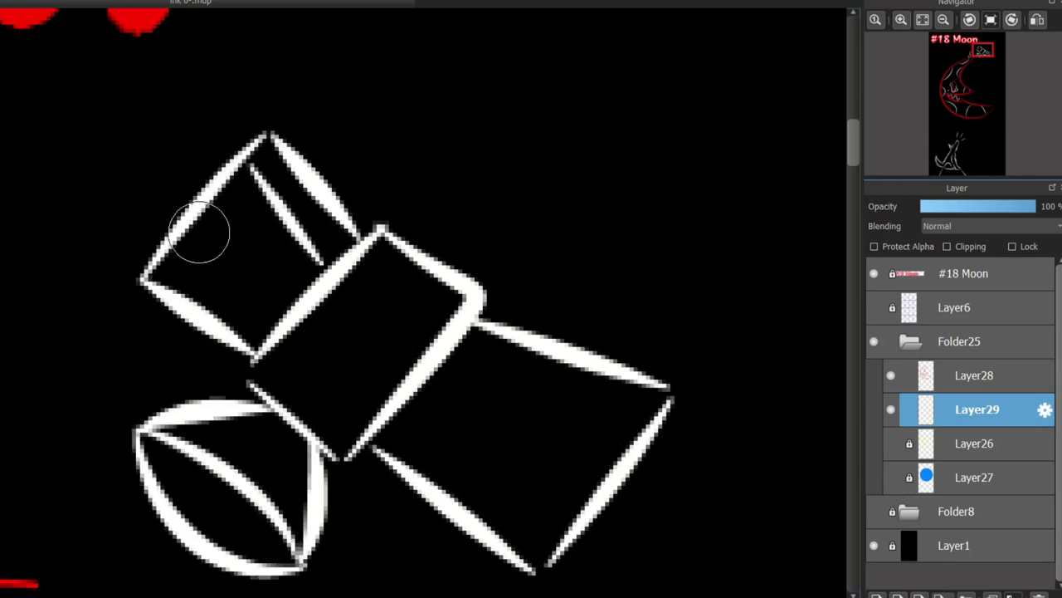
{"action": "left_click_drag", "start_coordinate": [199, 232], "coordinate": [274, 309]}
{"action": "key", "text": "ctrl+z"}
Step: Draw two lengthwise lines in the larger solar panel and cross lines in both panels to form cell grids
{"action": "mouse_move", "coordinate": [446, 356]}
{"action": "left_mouse_down"}
{"action": "mouse_move", "coordinate": [628, 399]}
{"action": "mouse_move", "coordinate": [647, 422]}
{"action": "left_mouse_up"}
{"action": "mouse_move", "coordinate": [438, 393]}
{"action": "left_mouse_down"}
{"action": "mouse_move", "coordinate": [415, 423]}
{"action": "mouse_move", "coordinate": [563, 517]}
{"action": "left_mouse_up"}
{"action": "left_click_drag", "start_coordinate": [489, 335], "coordinate": [415, 472]}
{"action": "left_click_drag", "start_coordinate": [540, 425], "coordinate": [475, 539]}
{"action": "left_click_drag", "start_coordinate": [605, 328], "coordinate": [528, 442]}
{"action": "left_click_drag", "start_coordinate": [322, 203], "coordinate": [178, 297]}
{"action": "left_click_drag", "start_coordinate": [291, 171], "coordinate": [206, 255]}
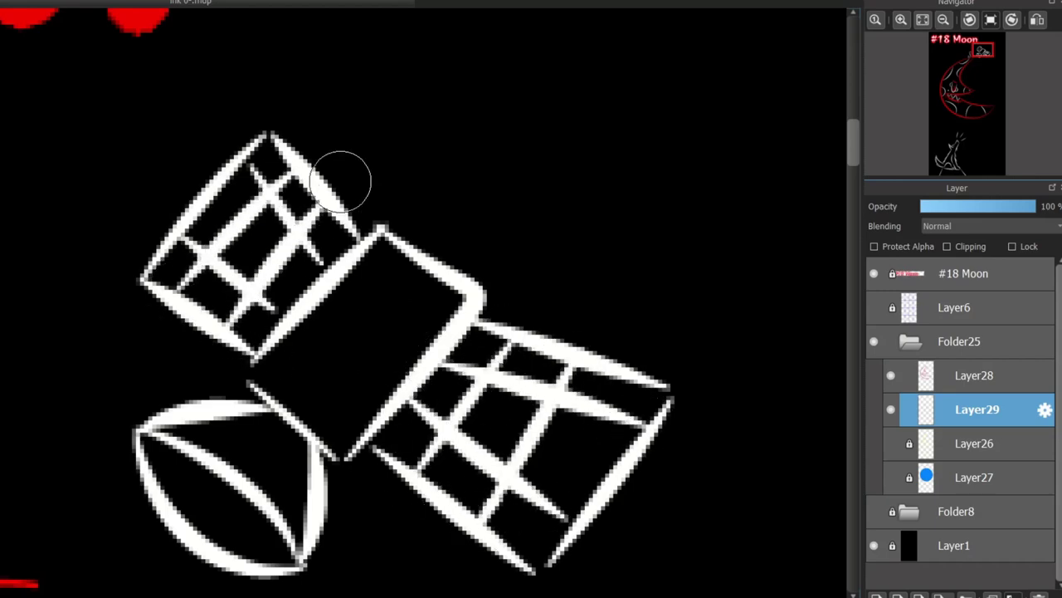
Step: Flip, shrink and tilt the selected satellite, place it above the moon between the title and the tip figure, and clear the selection
{"action": "scroll", "coordinate": [252, 372], "scroll_direction": "down", "scroll_amount": 5}
{"action": "scroll", "coordinate": [399, 396], "scroll_direction": "up", "scroll_amount": 4}
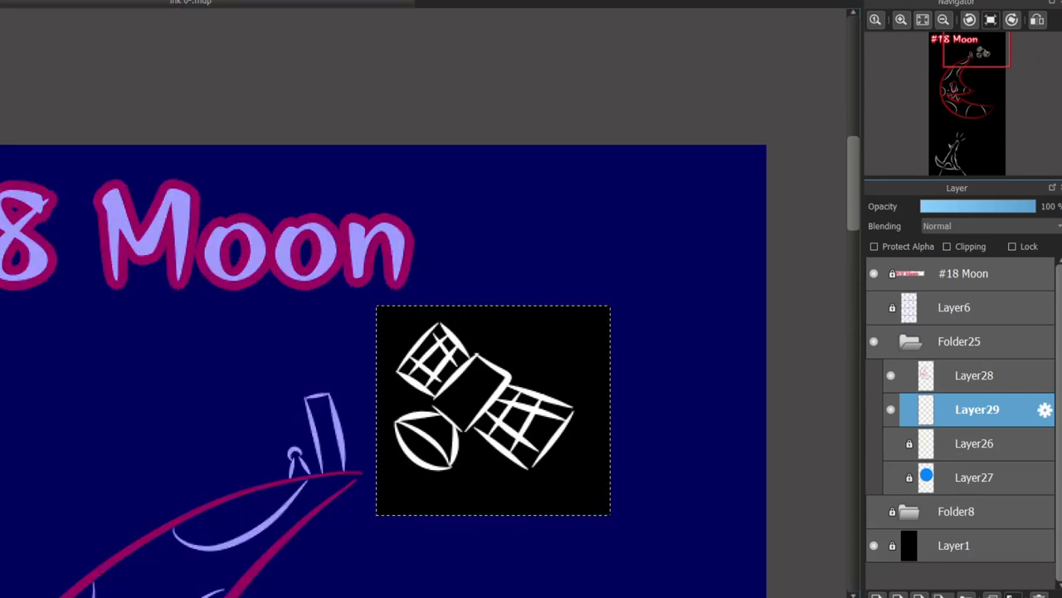
{"action": "key", "text": "ctrl+t"}
{"action": "left_click_drag", "start_coordinate": [494, 411], "coordinate": [105, 377]}
{"action": "left_click_drag", "start_coordinate": [217, 490], "coordinate": [191, 514]}
{"action": "left_click_drag", "start_coordinate": [16, 249], "coordinate": [108, 324]}
{"action": "left_click_drag", "start_coordinate": [249, 432], "coordinate": [254, 419]}
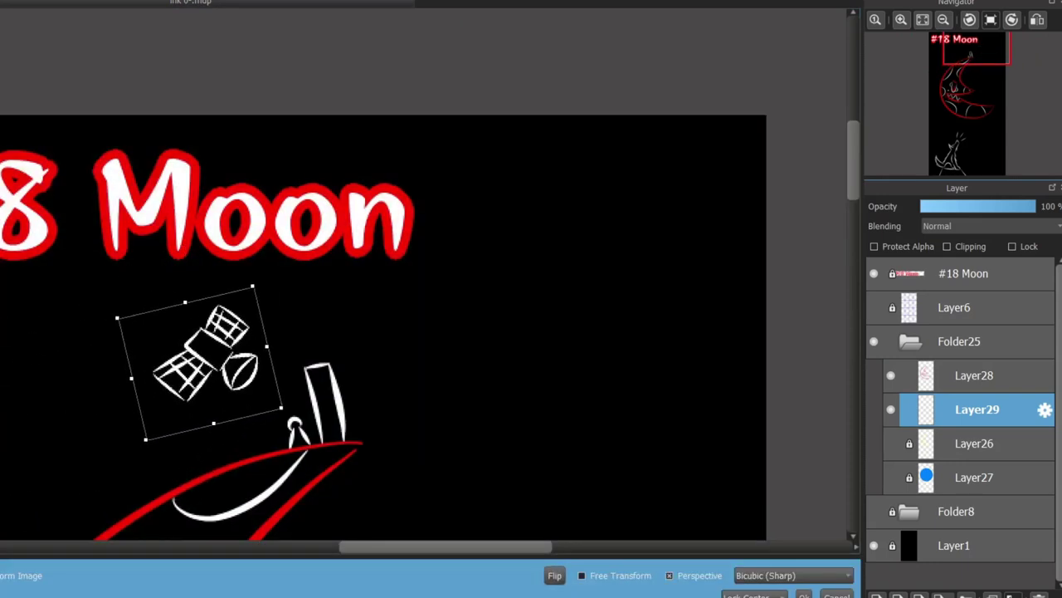
{"action": "key", "text": "Return"}
{"action": "scroll", "coordinate": [429, 302], "scroll_direction": "down", "scroll_amount": 10}
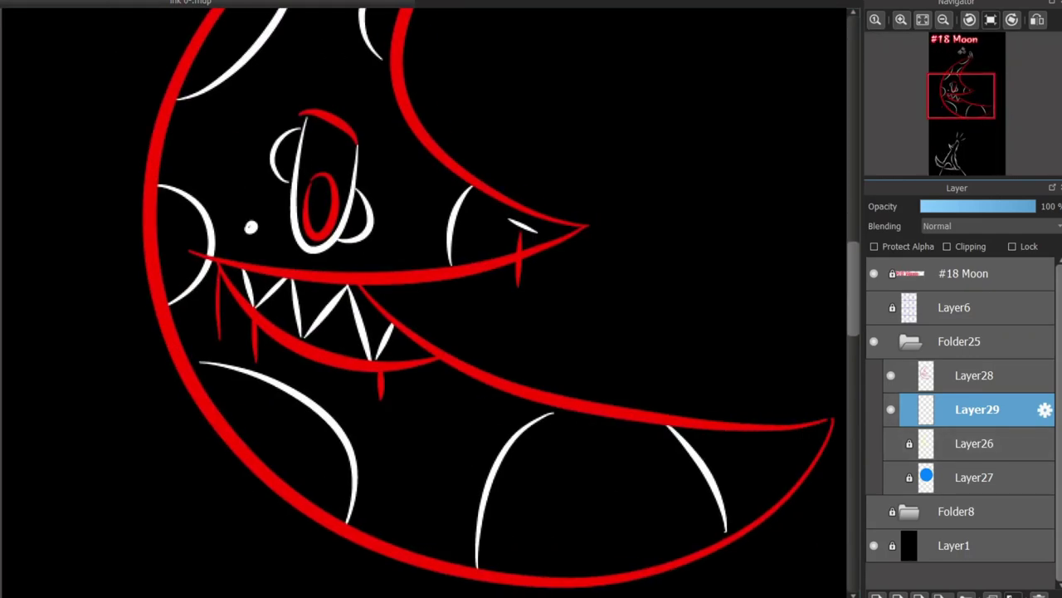
{"action": "left_click_drag", "start_coordinate": [413, 299], "coordinate": [594, 352]}
{"action": "left_click_drag", "start_coordinate": [43, 229], "coordinate": [139, 324]}
{"action": "key", "text": "ctrl+d"}
Step: Try broad, soft white brush strokes in the empty area inside the crescent, undoing each one
{"action": "left_click_drag", "start_coordinate": [462, 107], "coordinate": [609, 206]}
{"action": "key", "text": "ctrl+z"}
{"action": "left_click_drag", "start_coordinate": [581, 150], "coordinate": [728, 244]}
{"action": "key", "text": "ctrl+z"}
{"action": "mouse_move", "coordinate": [664, 133]}
{"action": "left_mouse_down"}
{"action": "mouse_move", "coordinate": [622, 142]}
{"action": "mouse_move", "coordinate": [657, 194]}
{"action": "left_mouse_up"}
{"action": "key", "text": "ctrl+z"}
{"action": "mouse_move", "coordinate": [581, 98]}
{"action": "left_mouse_down"}
{"action": "mouse_move", "coordinate": [640, 68]}
{"action": "mouse_move", "coordinate": [646, 162]}
{"action": "mouse_move", "coordinate": [711, 142]}
{"action": "mouse_move", "coordinate": [481, 107]}
{"action": "mouse_move", "coordinate": [639, 315]}
{"action": "left_mouse_up"}
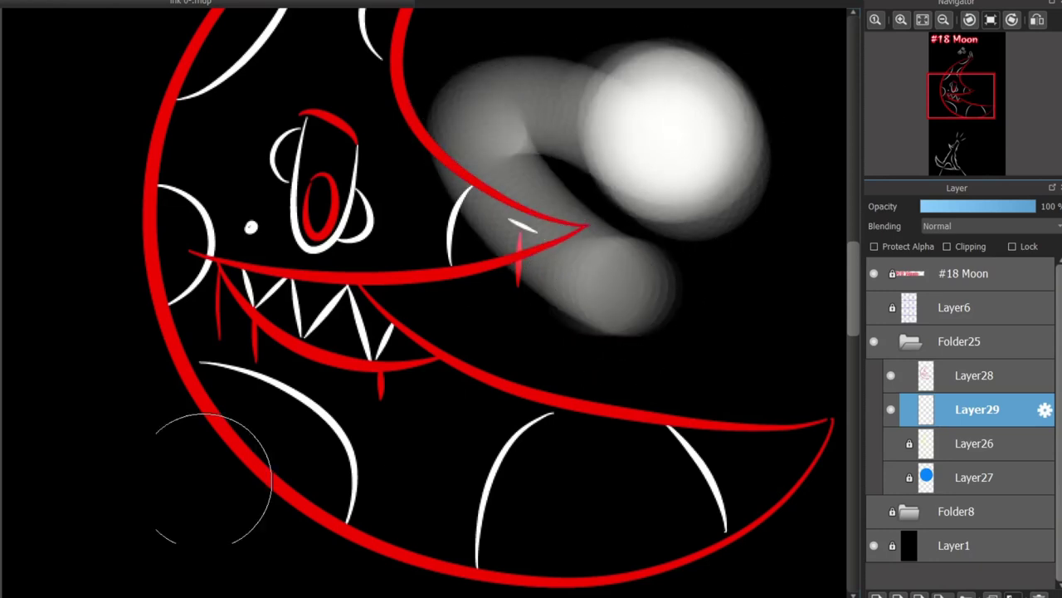
{"action": "key", "text": "ctrl+z"}
{"action": "mouse_move", "coordinate": [714, 232]}
{"action": "left_mouse_down"}
{"action": "mouse_move", "coordinate": [593, 108]}
{"action": "mouse_move", "coordinate": [508, 237]}
{"action": "left_mouse_up"}
{"action": "key", "text": "ctrl+z"}
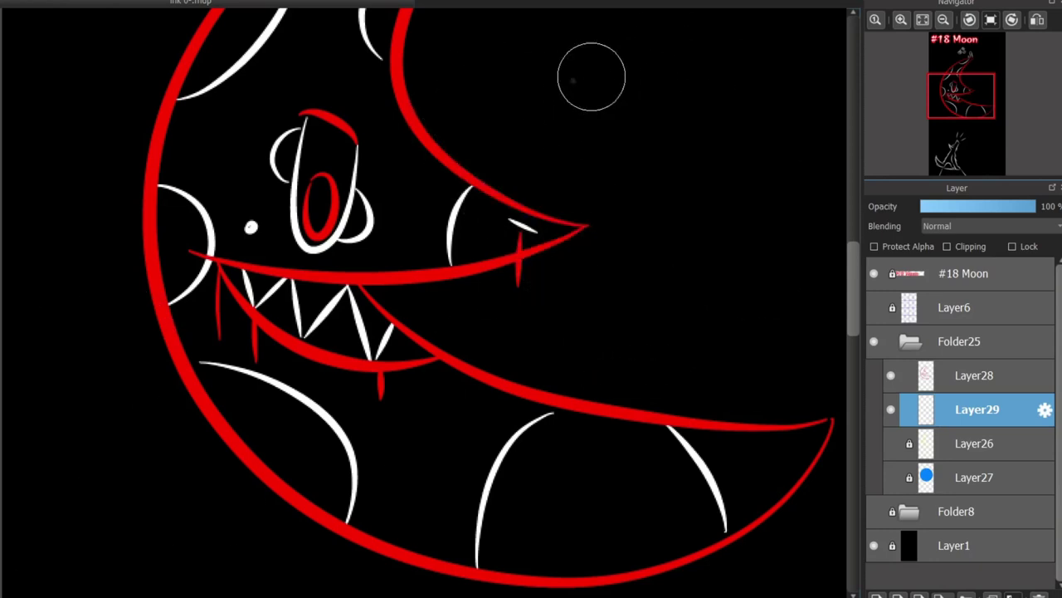
Step: Try smaller textured curling brush strokes in the space beside the moon's mouth, undoing each one
{"action": "left_click_drag", "start_coordinate": [592, 76], "coordinate": [723, 233]}
{"action": "key", "text": "ctrl+z"}
{"action": "mouse_move", "coordinate": [598, 203]}
{"action": "left_mouse_down"}
{"action": "mouse_move", "coordinate": [688, 218]}
{"action": "mouse_move", "coordinate": [711, 248]}
{"action": "mouse_move", "coordinate": [719, 286]}
{"action": "left_mouse_up"}
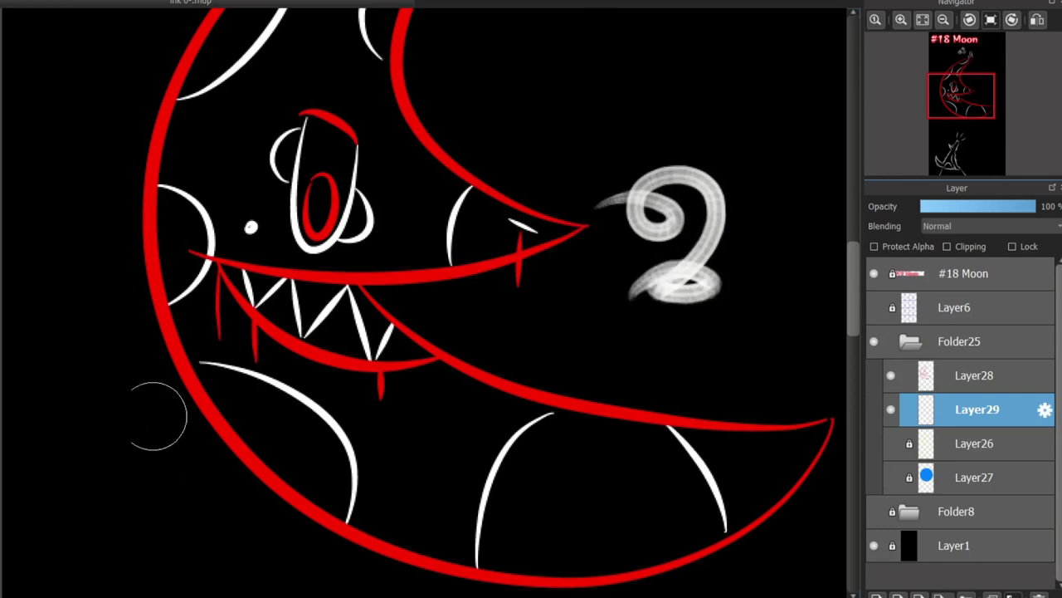
{"action": "key", "text": "ctrl+z"}
{"action": "scroll", "coordinate": [518, 308], "scroll_direction": "up", "scroll_amount": 2}
{"action": "left_click_drag", "start_coordinate": [439, 374], "coordinate": [581, 256]}
{"action": "scroll", "coordinate": [526, 391], "scroll_direction": "down", "scroll_amount": 2}
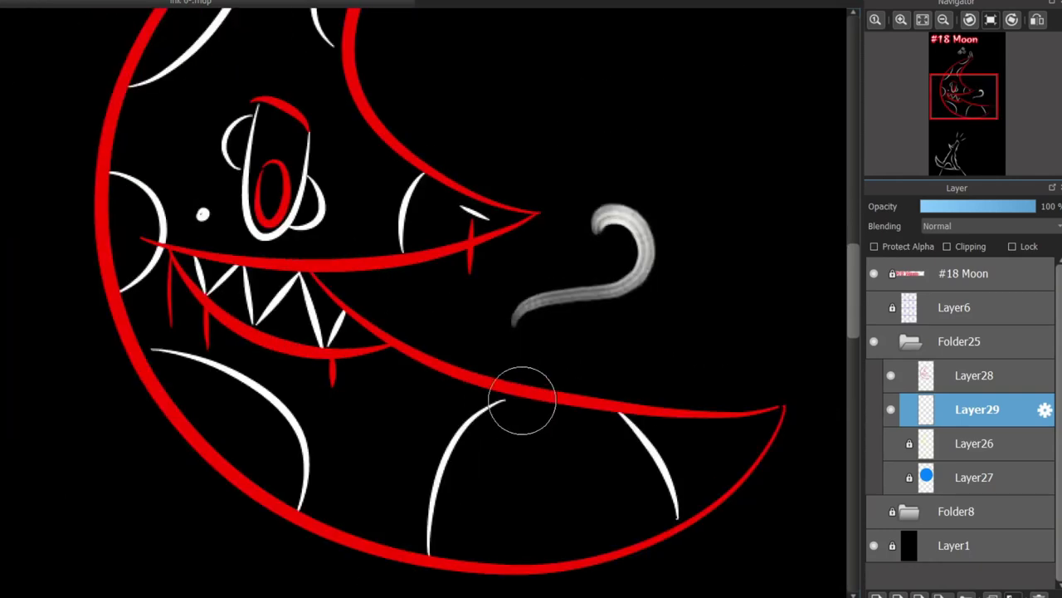
{"action": "key", "text": "ctrl+z"}
{"action": "mouse_move", "coordinate": [573, 92]}
{"action": "left_mouse_down"}
{"action": "mouse_move", "coordinate": [750, 130]}
{"action": "mouse_move", "coordinate": [780, 215]}
{"action": "left_mouse_up"}
{"action": "key", "text": "ctrl+z"}
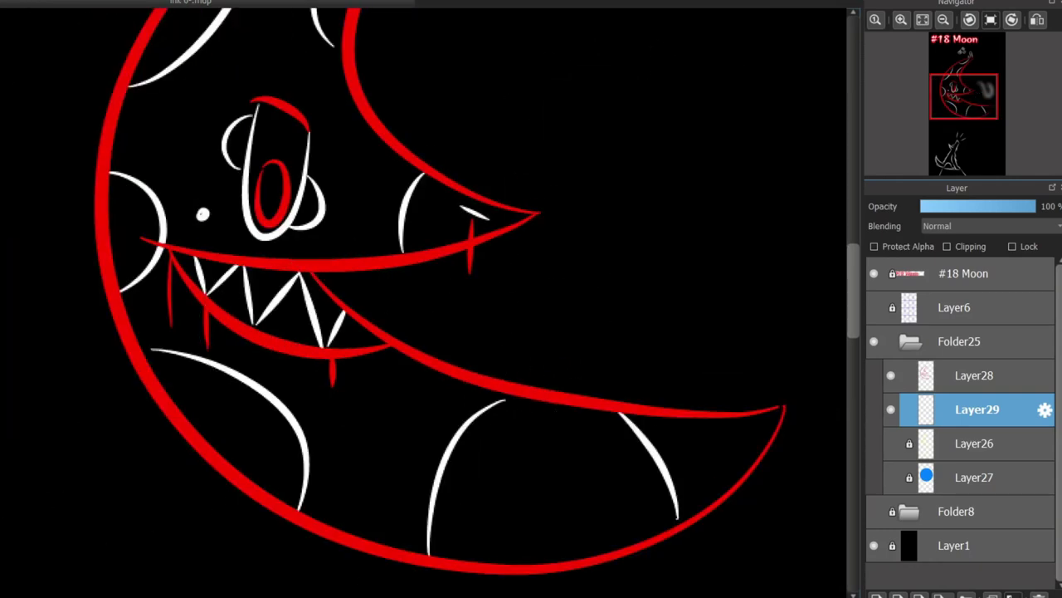
Step: Try scattering small white sparkles across the moon's face and lower horn, undoing each stroke
{"action": "left_click_drag", "start_coordinate": [274, 295], "coordinate": [546, 474]}
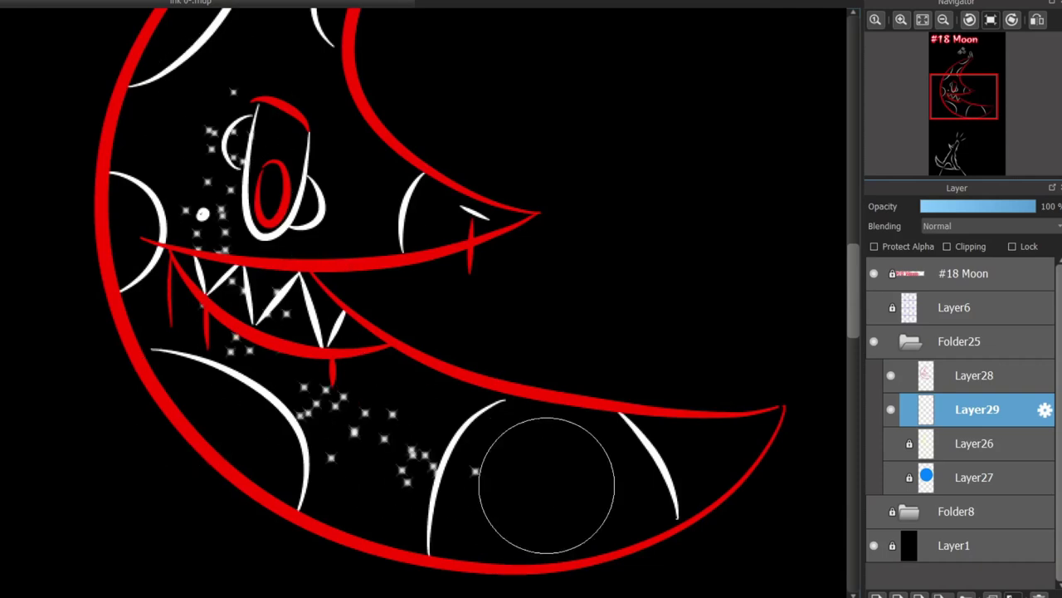
{"action": "key", "text": "ctrl+z"}
{"action": "left_click_drag", "start_coordinate": [395, 489], "coordinate": [180, 476]}
{"action": "key", "text": "ctrl+z"}
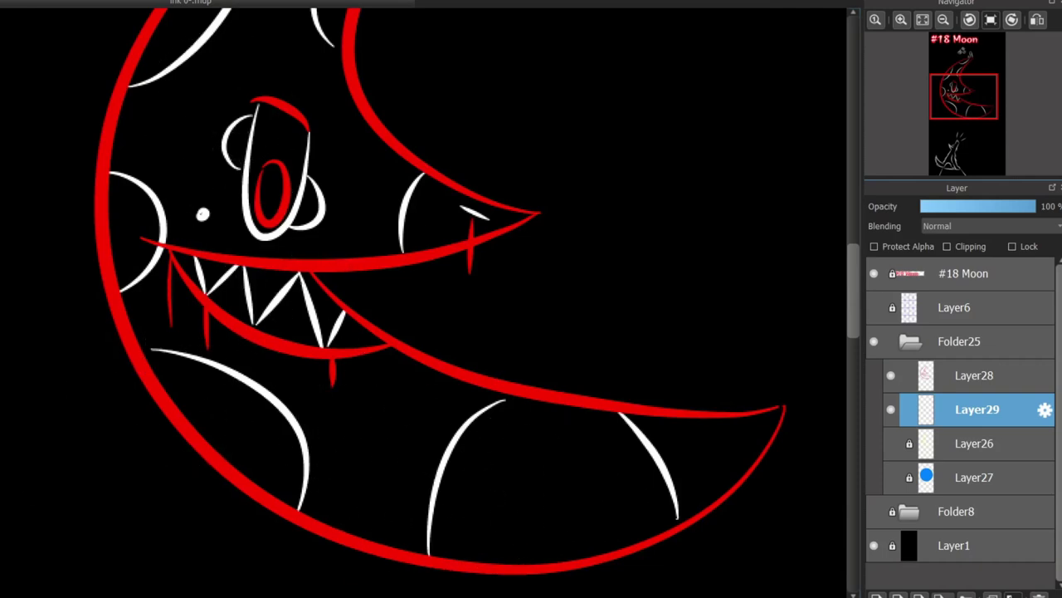
{"action": "mouse_move", "coordinate": [191, 100]}
{"action": "left_mouse_down"}
{"action": "mouse_move", "coordinate": [348, 438]}
{"action": "mouse_move", "coordinate": [619, 344]}
{"action": "mouse_move", "coordinate": [551, 497]}
{"action": "left_mouse_up"}
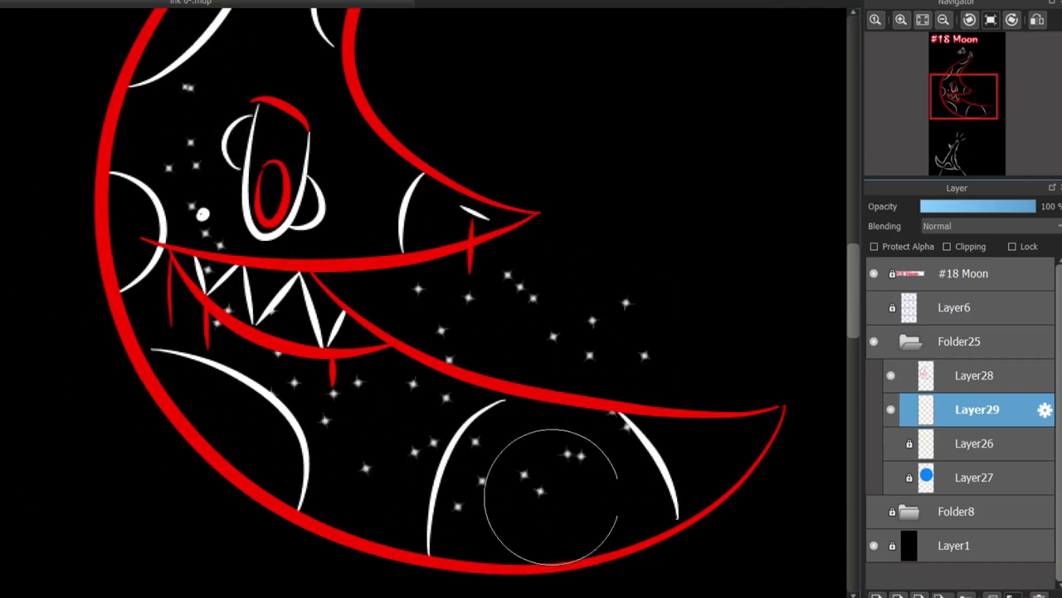
{"action": "key", "text": "ctrl+z"}
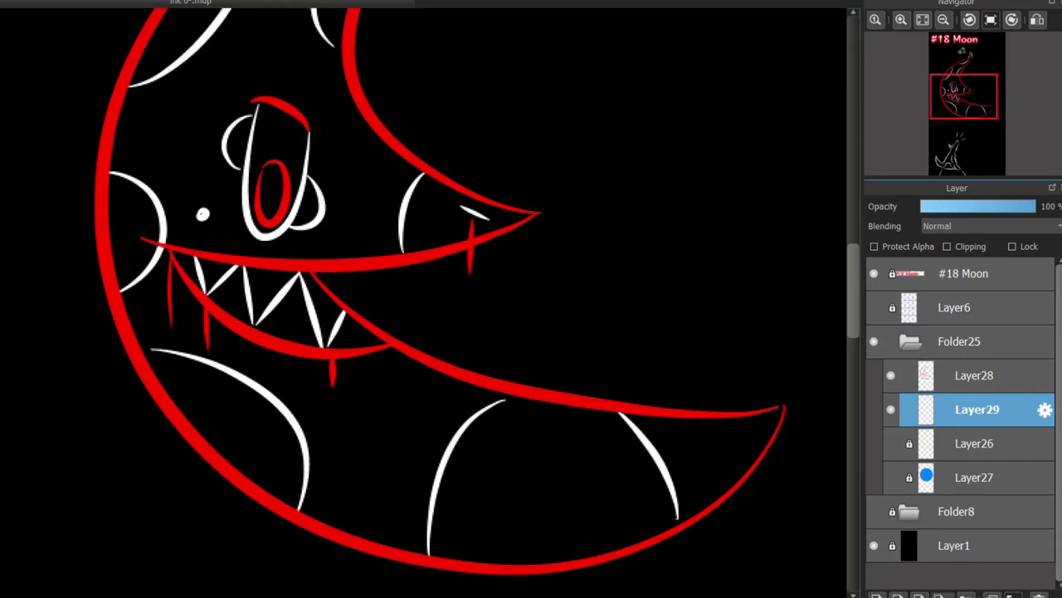
Step: Try a grid-patterned brush inside the crescent and beside the moon, undoing the strokes
{"action": "mouse_move", "coordinate": [190, 366]}
{"action": "left_mouse_down"}
{"action": "mouse_move", "coordinate": [507, 457]}
{"action": "mouse_move", "coordinate": [256, 325]}
{"action": "left_mouse_up"}
{"action": "key", "text": "ctrl+z"}
{"action": "scroll", "coordinate": [631, 85], "scroll_direction": "down", "scroll_amount": 3}
{"action": "mouse_move", "coordinate": [631, 84]}
{"action": "left_mouse_down"}
{"action": "mouse_move", "coordinate": [567, 68]}
{"action": "mouse_move", "coordinate": [658, 214]}
{"action": "mouse_move", "coordinate": [594, 125]}
{"action": "mouse_move", "coordinate": [594, 106]}
{"action": "mouse_move", "coordinate": [602, 143]}
{"action": "mouse_move", "coordinate": [555, 77]}
{"action": "mouse_move", "coordinate": [642, 308]}
{"action": "mouse_move", "coordinate": [527, 58]}
{"action": "left_mouse_up"}
{"action": "left_click_drag", "start_coordinate": [581, 166], "coordinate": [511, 249]}
{"action": "key", "text": "ctrl+z"}
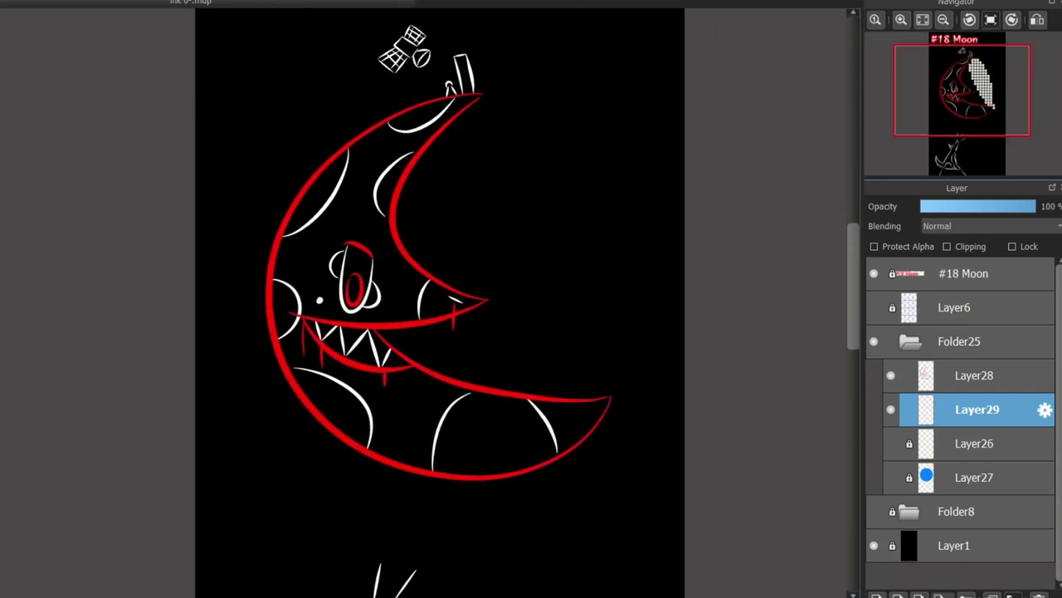
{"action": "left_click_drag", "start_coordinate": [306, 510], "coordinate": [229, 314]}
{"action": "key", "text": "ctrl+z"}
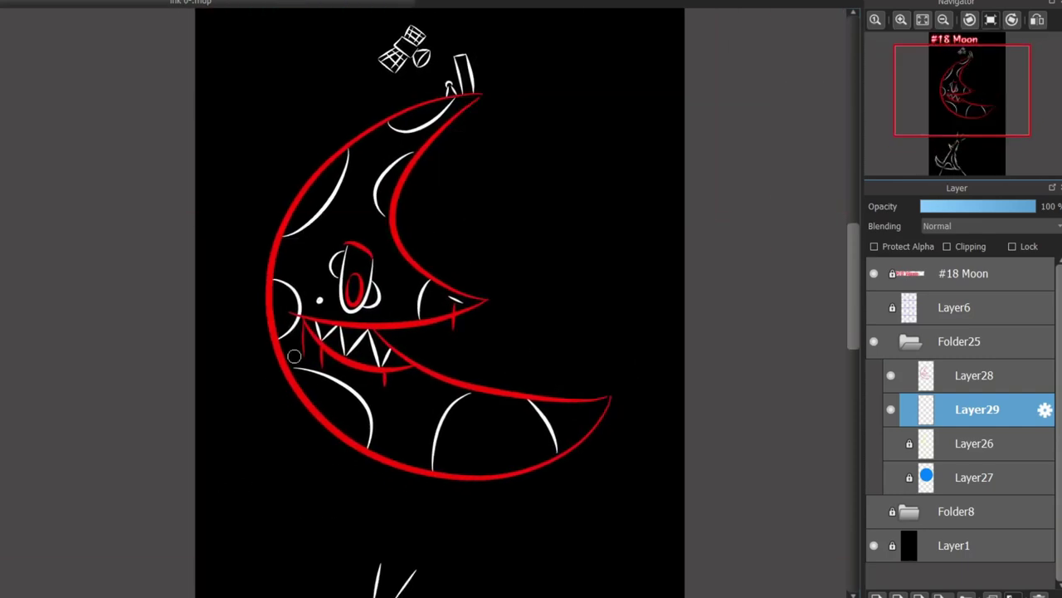
Step: Try blocky pixel brush strokes in white and red inside the crescent and undo them
{"action": "scroll", "coordinate": [293, 356], "scroll_direction": "up", "scroll_amount": 2}
{"action": "mouse_move", "coordinate": [621, 177]}
{"action": "left_mouse_down"}
{"action": "mouse_move", "coordinate": [662, 149]}
{"action": "mouse_move", "coordinate": [650, 208]}
{"action": "mouse_move", "coordinate": [613, 160]}
{"action": "left_mouse_up"}
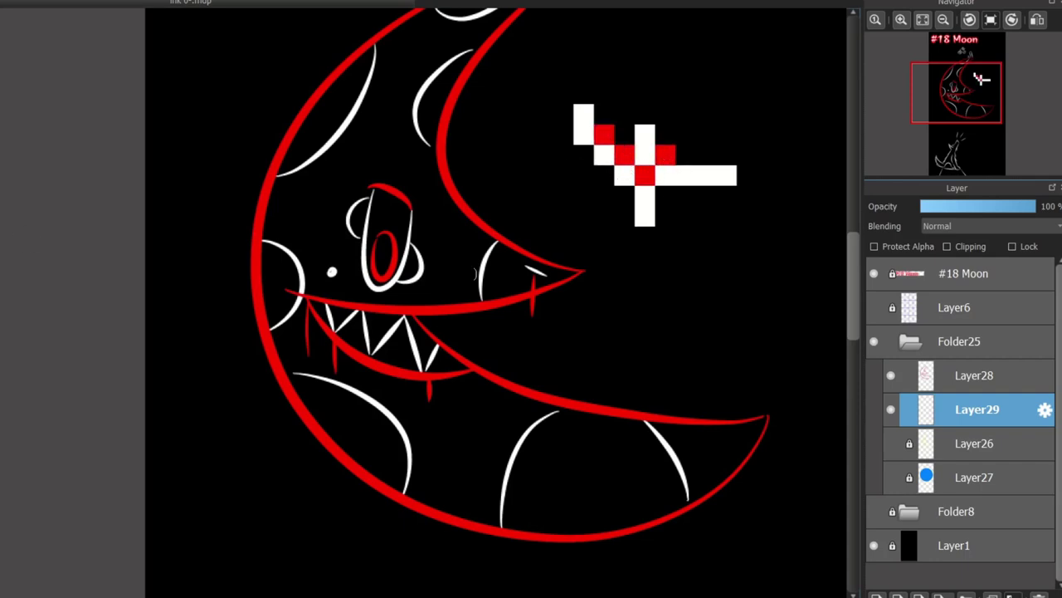
{"action": "key", "text": "ctrl+z"}
{"action": "key", "text": "ctrl+z"}
{"action": "key", "text": "ctrl+z"}
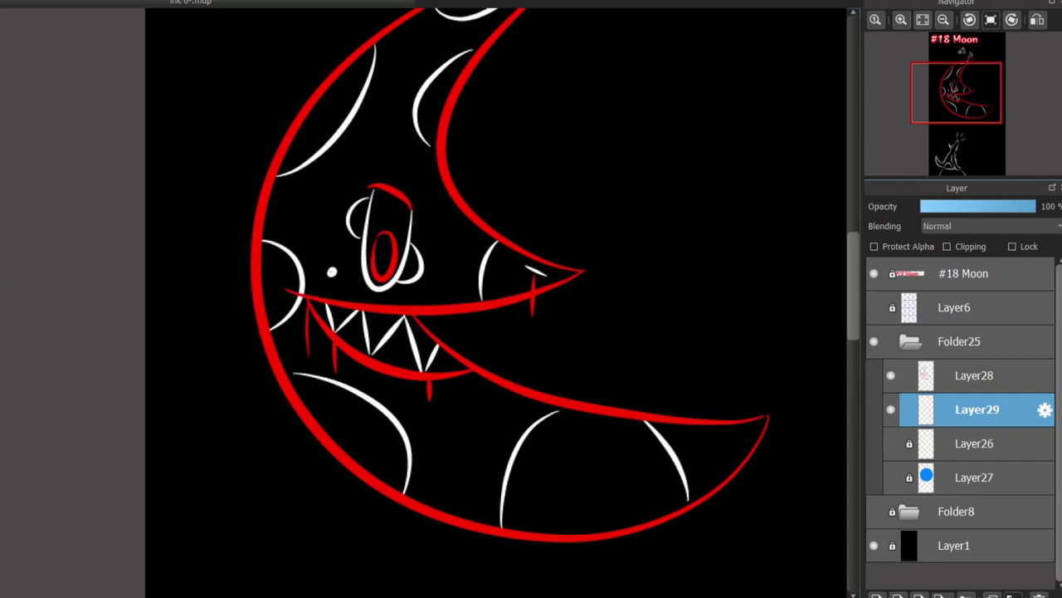
Step: Try brushing a band of scattered leaves along the ground beside the wolf's rock, undoing the strokes
{"action": "scroll", "coordinate": [531, 298], "scroll_direction": "down", "scroll_amount": 2}
{"action": "scroll", "coordinate": [531, 299], "scroll_direction": "down", "scroll_amount": 5}
{"action": "scroll", "coordinate": [825, 456], "scroll_direction": "up", "scroll_amount": 2}
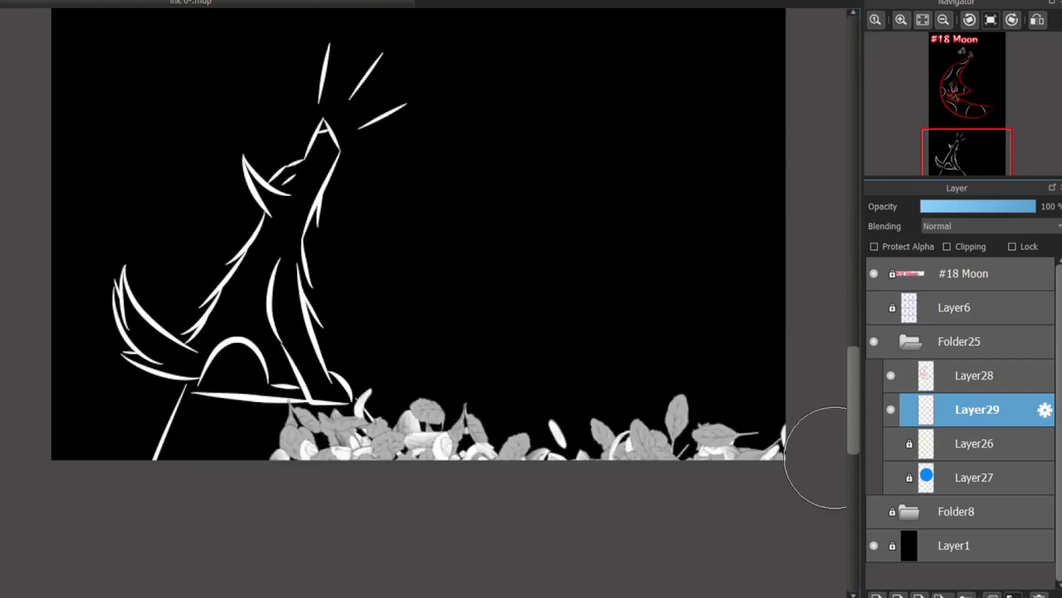
{"action": "left_click_drag", "start_coordinate": [826, 456], "coordinate": [714, 274]}
{"action": "key", "text": "ctrl+z"}
{"action": "key", "text": "ctrl+z"}
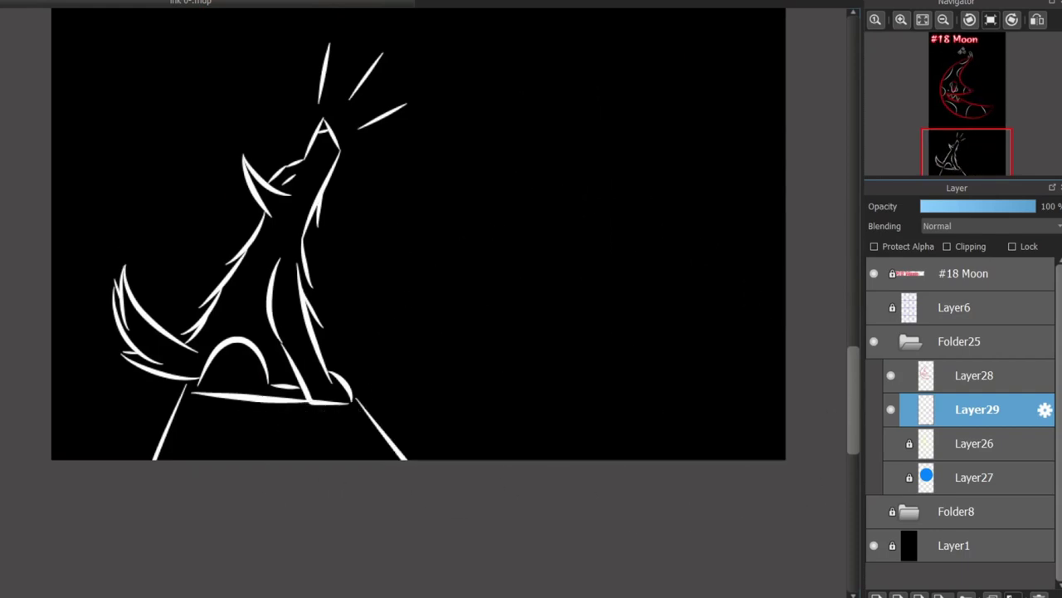
{"action": "left_click_drag", "start_coordinate": [271, 450], "coordinate": [742, 426]}
{"action": "key", "text": "ctrl+z"}
{"action": "left_click_drag", "start_coordinate": [656, 274], "coordinate": [597, 452]}
{"action": "key", "text": "ctrl+z"}
{"action": "left_click_drag", "start_coordinate": [445, 332], "coordinate": [372, 344]}
Step: Try a long brush stroke from the moon's upper tip down through the crescent's opening and undo it
{"action": "scroll", "coordinate": [764, 363], "scroll_direction": "up", "scroll_amount": 10}
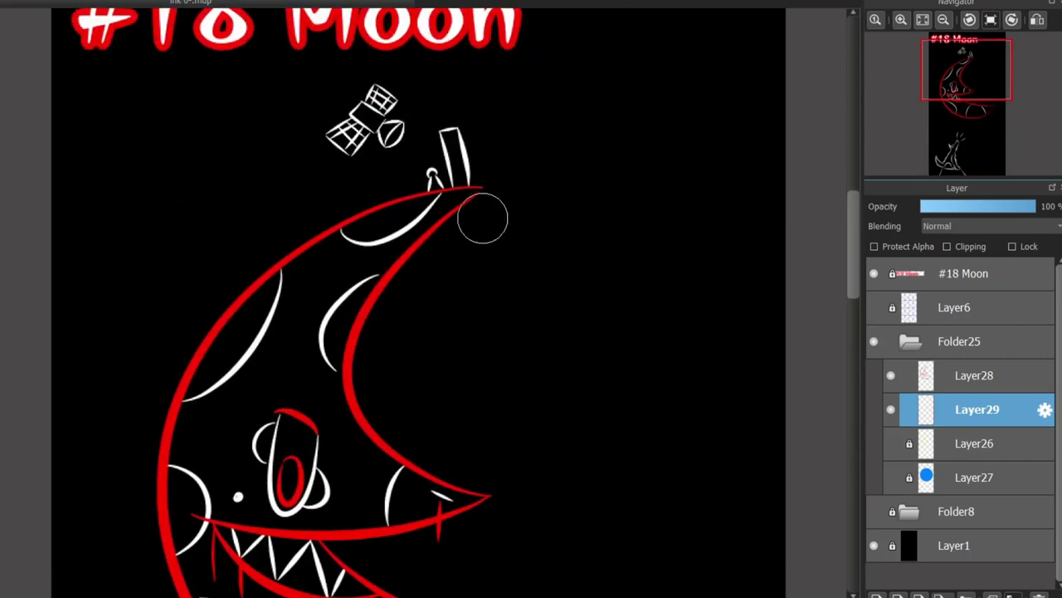
{"action": "left_click_drag", "start_coordinate": [488, 196], "coordinate": [635, 502]}
{"action": "key", "text": "ctrl+z"}
{"action": "scroll", "coordinate": [619, 206], "scroll_direction": "down", "scroll_amount": 3}
{"action": "key", "text": "ctrl+minus"}
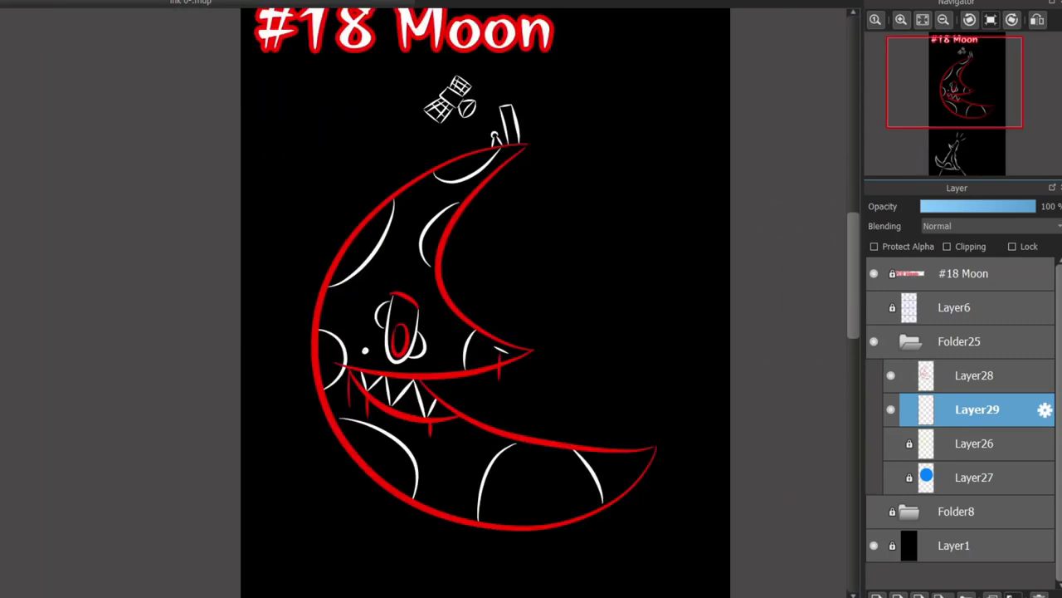
Step: Try an arc of white beads with green centres across the upper moon and undo it
{"action": "key", "text": "Tab"}
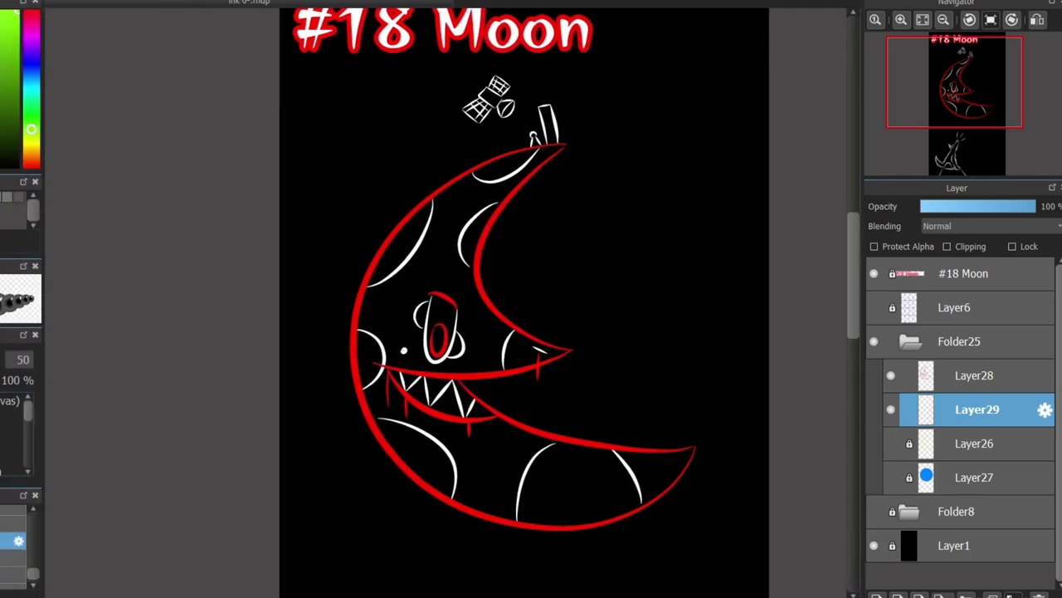
{"action": "left_click_drag", "start_coordinate": [360, 222], "coordinate": [770, 351]}
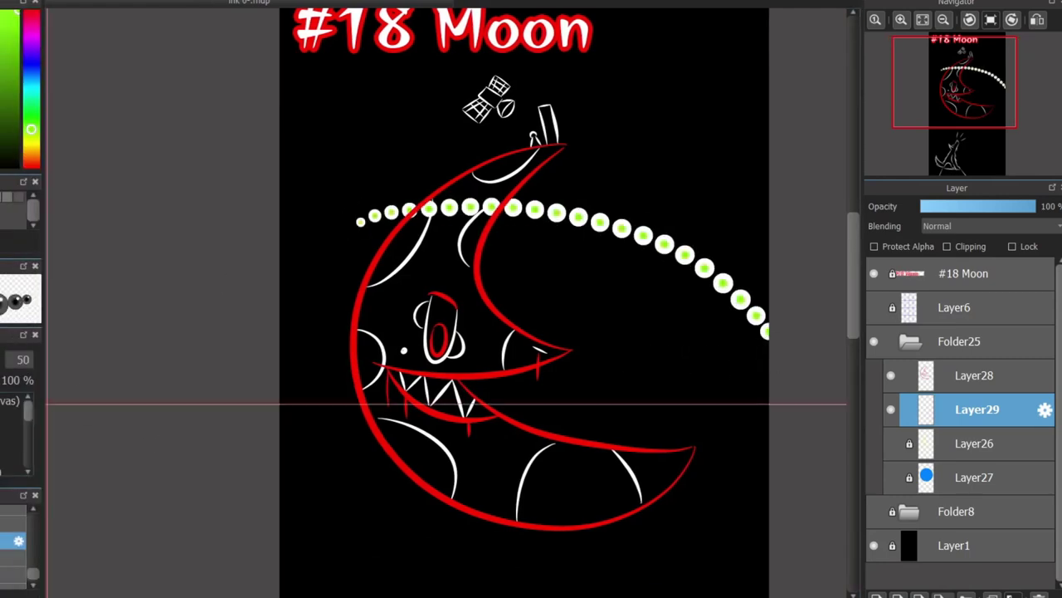
{"action": "key", "text": "ctrl+z"}
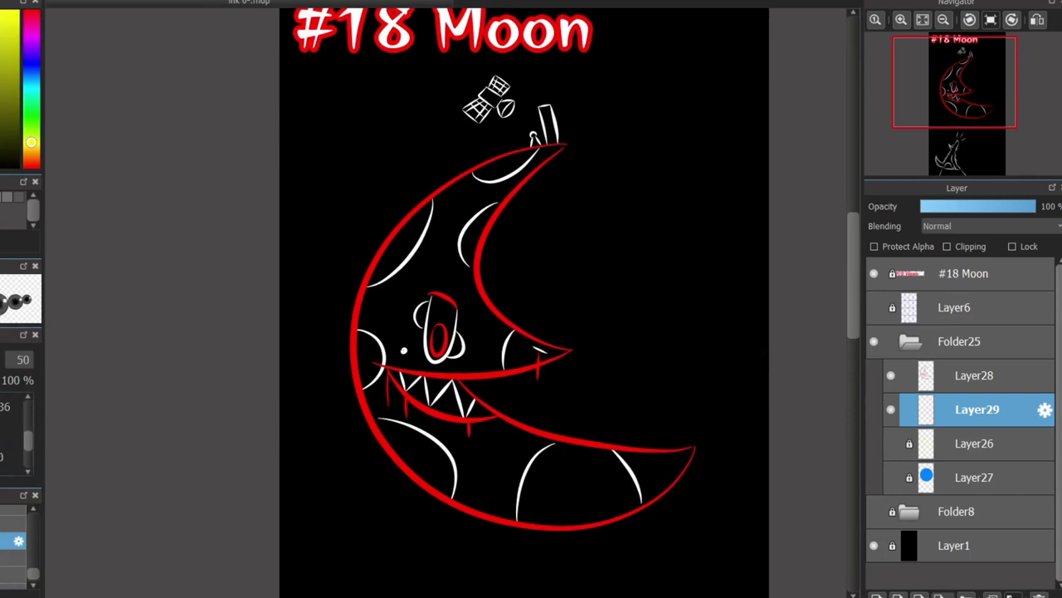
Step: Try a curved chain of solid white dots across the crescent's opening, undoing each attempt
{"action": "mouse_move", "coordinate": [545, 238]}
{"action": "left_mouse_down"}
{"action": "mouse_move", "coordinate": [697, 330]}
{"action": "mouse_move", "coordinate": [688, 415]}
{"action": "left_mouse_up"}
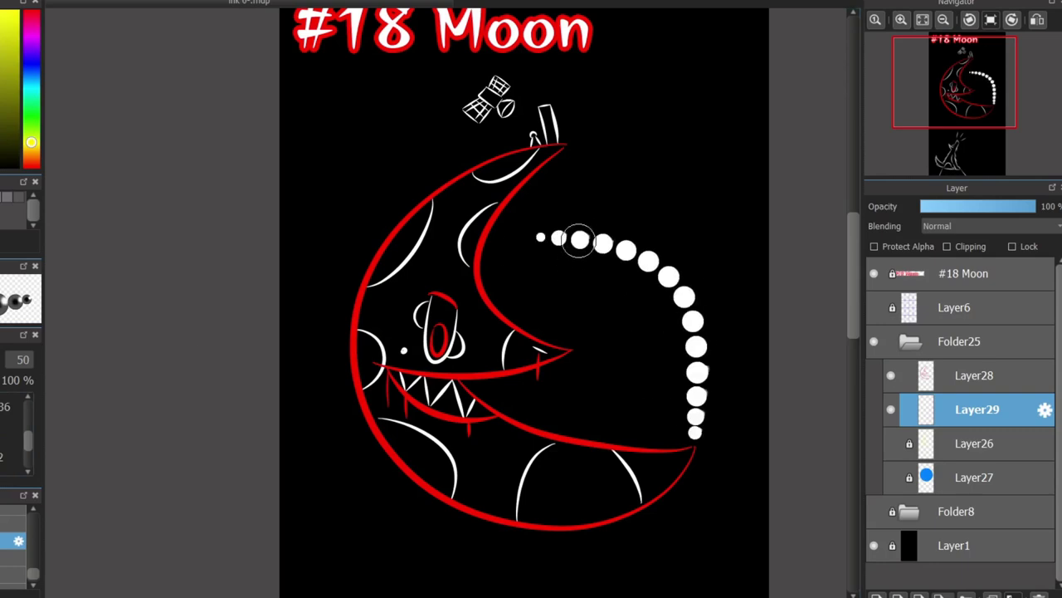
{"action": "key", "text": "ctrl+z"}
{"action": "mouse_move", "coordinate": [563, 149]}
{"action": "left_mouse_down"}
{"action": "mouse_move", "coordinate": [644, 386]}
{"action": "mouse_move", "coordinate": [723, 374]}
{"action": "mouse_move", "coordinate": [628, 288]}
{"action": "mouse_move", "coordinate": [671, 321]}
{"action": "mouse_move", "coordinate": [673, 401]}
{"action": "mouse_move", "coordinate": [723, 273]}
{"action": "left_mouse_up"}
{"action": "key", "text": "ctrl+z"}
{"action": "key", "text": "ctrl+z"}
{"action": "key", "text": "ctrl+z"}
Step: Try drawing a wavy frame around the whole canvas with a size 10 mirroring brush and undo it
{"action": "left_click", "coordinate": [12, 556]}
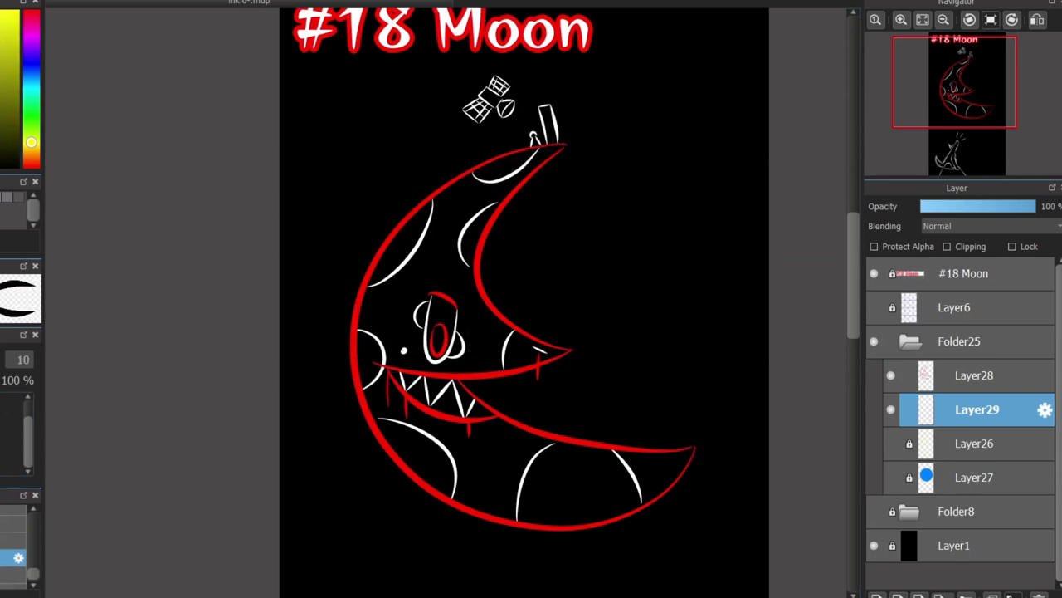
{"action": "scroll", "coordinate": [540, 299], "scroll_direction": "down", "scroll_amount": 2}
{"action": "mouse_move", "coordinate": [603, 98]}
{"action": "left_mouse_down"}
{"action": "mouse_move", "coordinate": [691, 218]}
{"action": "mouse_move", "coordinate": [685, 569]}
{"action": "left_mouse_up"}
{"action": "scroll", "coordinate": [540, 299], "scroll_direction": "down", "scroll_amount": 2}
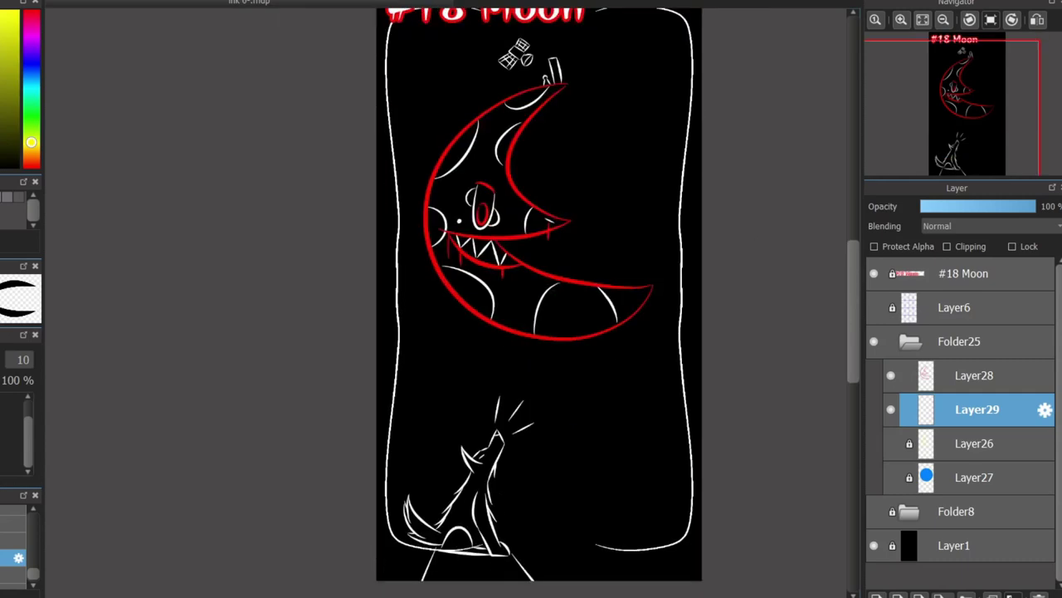
{"action": "scroll", "coordinate": [421, 89], "scroll_direction": "up", "scroll_amount": 2}
{"action": "key", "text": "ctrl+z"}
{"action": "key", "text": "ctrl+z"}
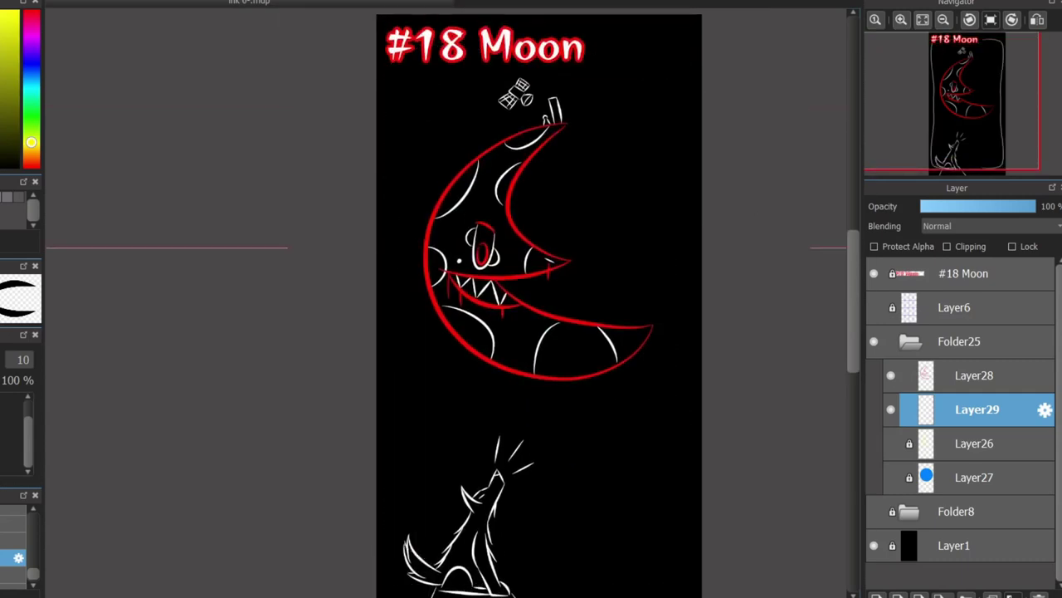
Step: Try a few strokes near the moon with a size 15 symmetry brush, undoing them
{"action": "left_click", "coordinate": [12, 573]}
{"action": "mouse_move", "coordinate": [591, 193]}
{"action": "left_mouse_down"}
{"action": "mouse_move", "coordinate": [633, 282]}
{"action": "mouse_move", "coordinate": [615, 108]}
{"action": "mouse_move", "coordinate": [636, 308]}
{"action": "mouse_move", "coordinate": [560, 228]}
{"action": "left_mouse_up"}
{"action": "key", "text": "ctrl+z"}
{"action": "key", "text": "ctrl+z"}
{"action": "mouse_move", "coordinate": [613, 153]}
{"action": "left_mouse_down"}
{"action": "mouse_move", "coordinate": [638, 84]}
{"action": "mouse_move", "coordinate": [679, 57]}
{"action": "mouse_move", "coordinate": [707, 10]}
{"action": "left_mouse_up"}
{"action": "key", "text": "ctrl+z"}
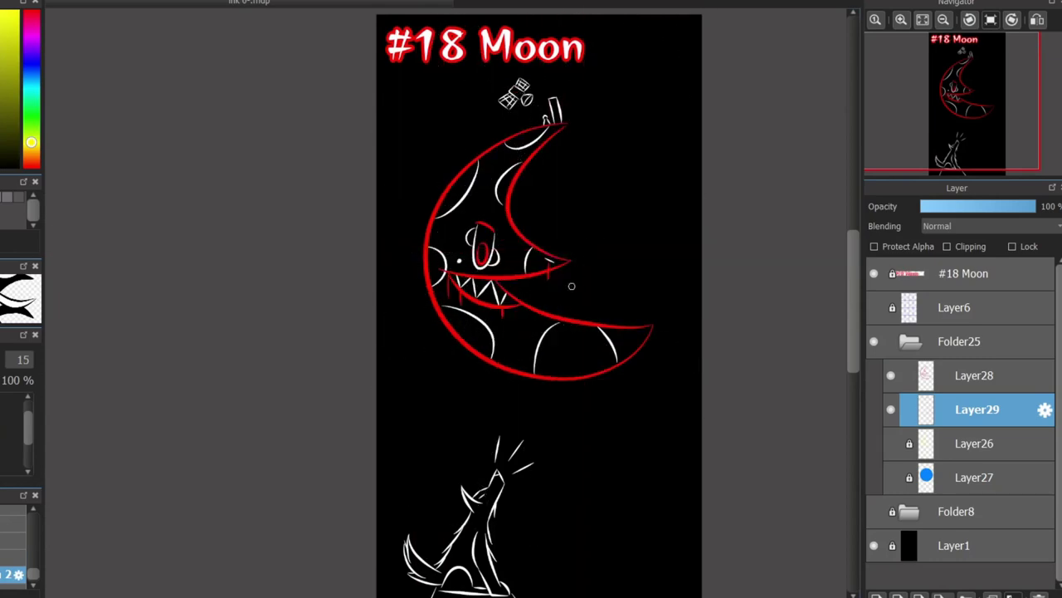
Step: Try one more stroke beside the crescent and a size 10 brush that splits the canvas into white-framed panels, undoing both
{"action": "left_click_drag", "start_coordinate": [547, 249], "coordinate": [614, 324]}
{"action": "key", "text": "ctrl+z"}
{"action": "left_click", "coordinate": [13, 573]}
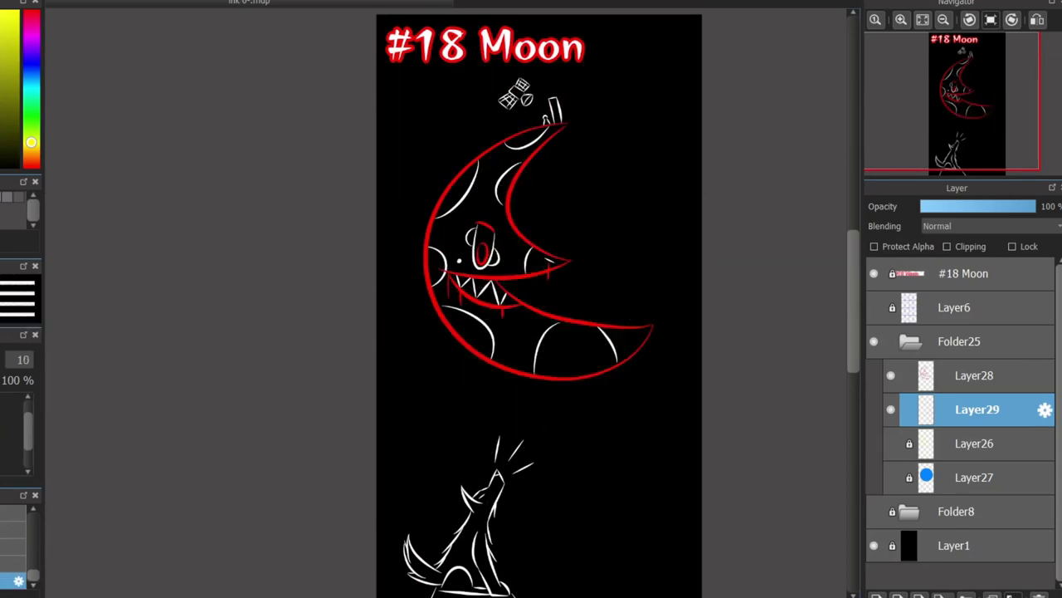
{"action": "left_click_drag", "start_coordinate": [544, 199], "coordinate": [605, 190]}
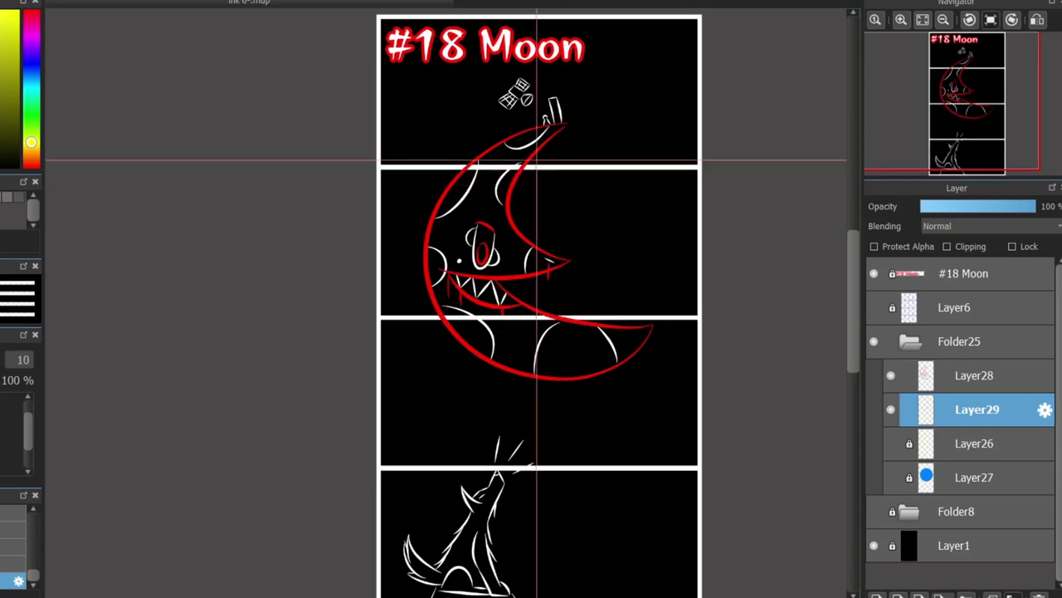
{"action": "key", "text": "ctrl+z"}
Step: Draw three white zigzag signal marks radiating from the upper-left side of the small satellite
{"action": "scroll", "coordinate": [539, 307], "scroll_direction": "down", "scroll_amount": 4}
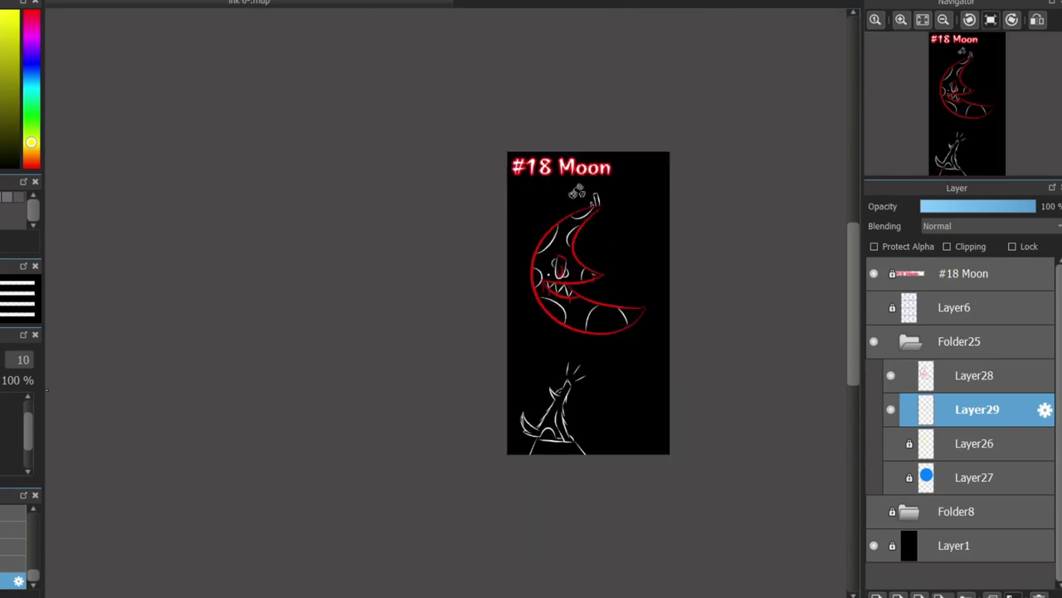
{"action": "scroll", "coordinate": [704, 303], "scroll_direction": "up", "scroll_amount": 2}
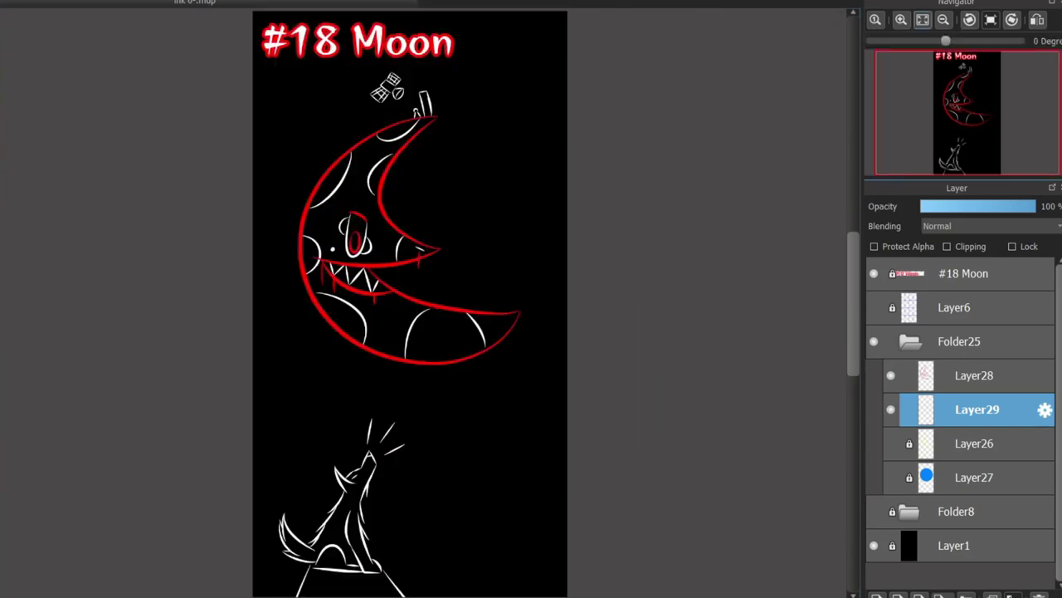
{"action": "scroll", "coordinate": [398, 363], "scroll_direction": "up", "scroll_amount": 1}
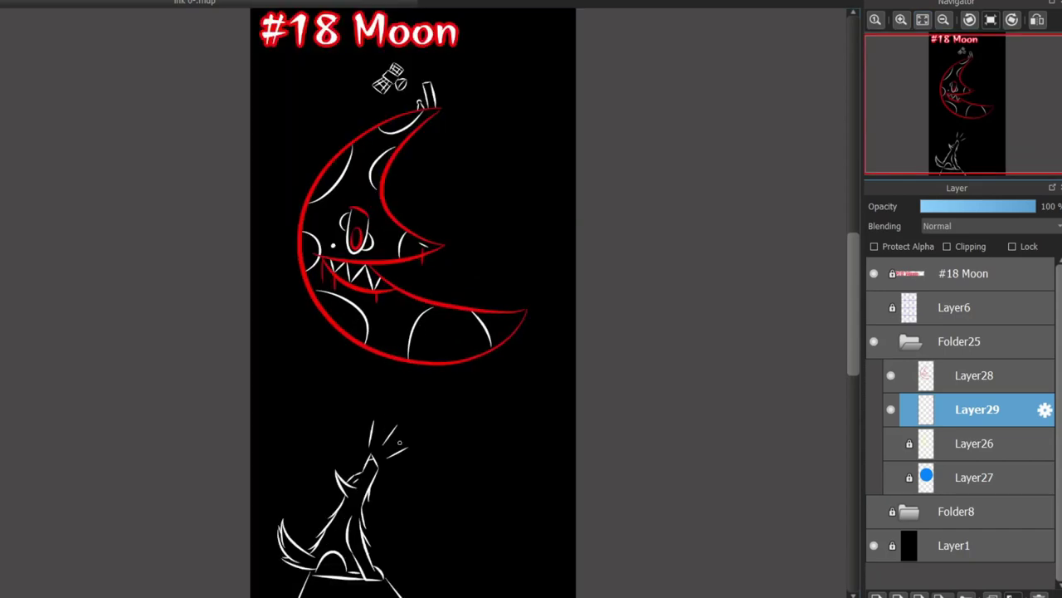
{"action": "scroll", "coordinate": [793, 342], "scroll_direction": "up", "scroll_amount": 3}
{"action": "scroll", "coordinate": [792, 342], "scroll_direction": "down", "scroll_amount": 2}
{"action": "scroll", "coordinate": [792, 343], "scroll_direction": "up", "scroll_amount": 3}
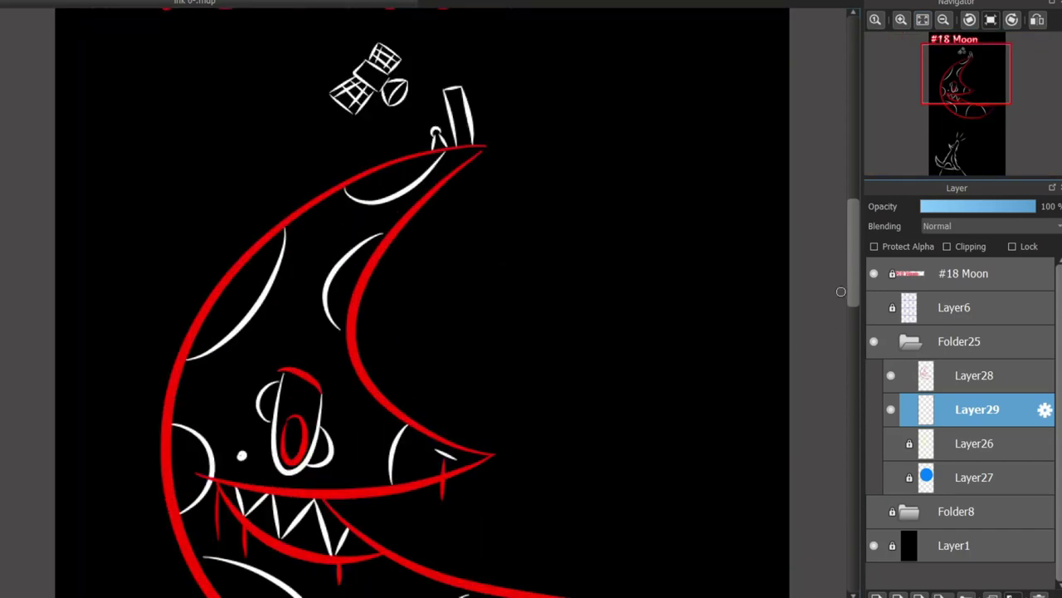
{"action": "scroll", "coordinate": [88, 258], "scroll_direction": "up", "scroll_amount": 3}
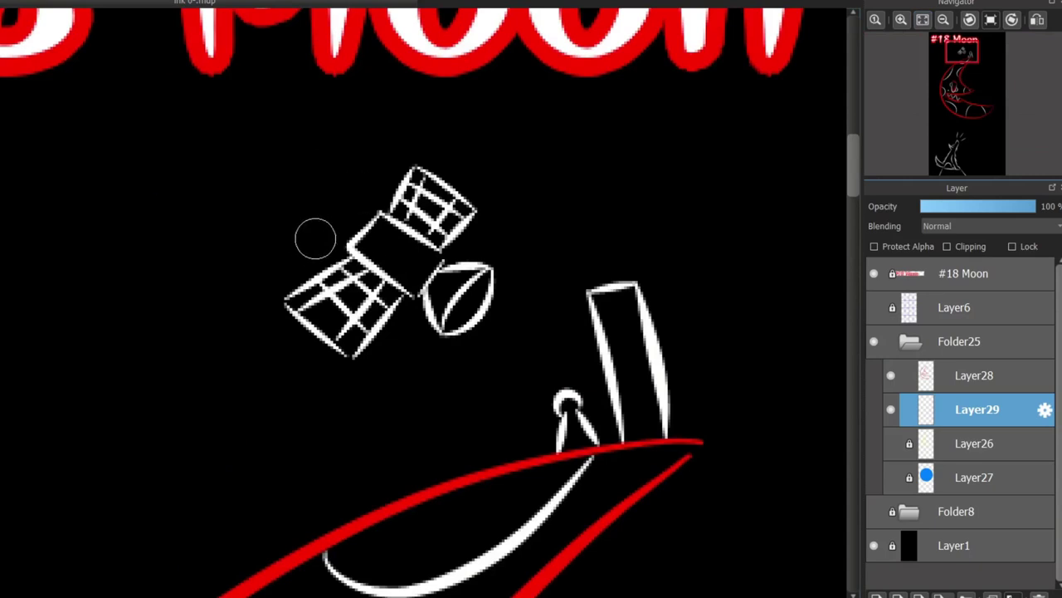
{"action": "left_click_drag", "start_coordinate": [314, 210], "coordinate": [289, 169]}
{"action": "key", "text": "ctrl+z"}
{"action": "left_click_drag", "start_coordinate": [331, 200], "coordinate": [289, 118]}
{"action": "left_click_drag", "start_coordinate": [360, 181], "coordinate": [375, 98]}
{"action": "left_click_drag", "start_coordinate": [314, 223], "coordinate": [199, 206]}
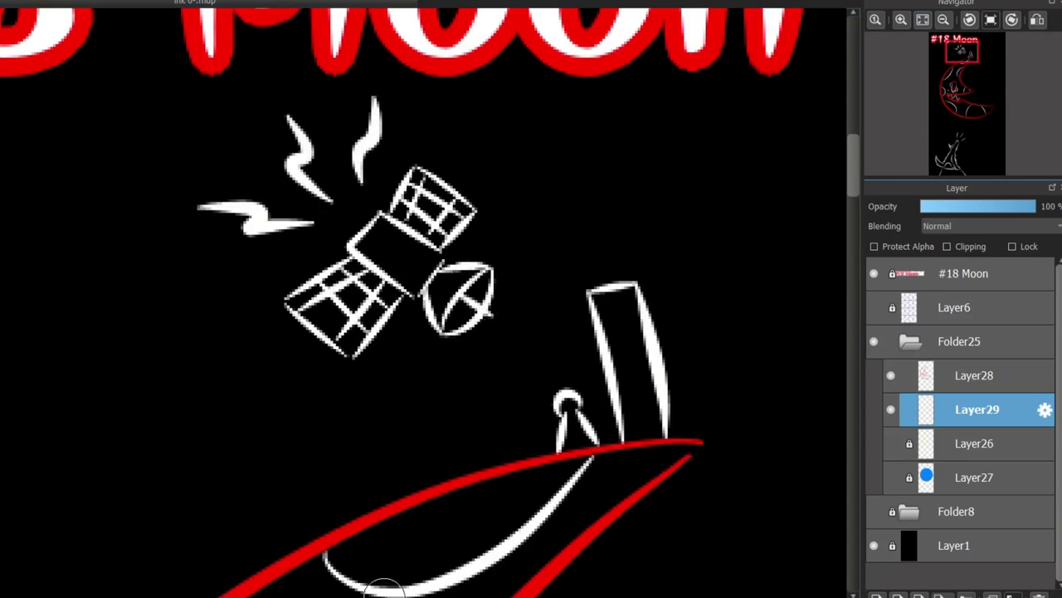
Step: Draw a small white question mark between the satellite's dish and the tiny figure on the moon's tip, redoing the first attempt
{"action": "scroll", "coordinate": [420, 440], "scroll_direction": "right", "scroll_amount": 5}
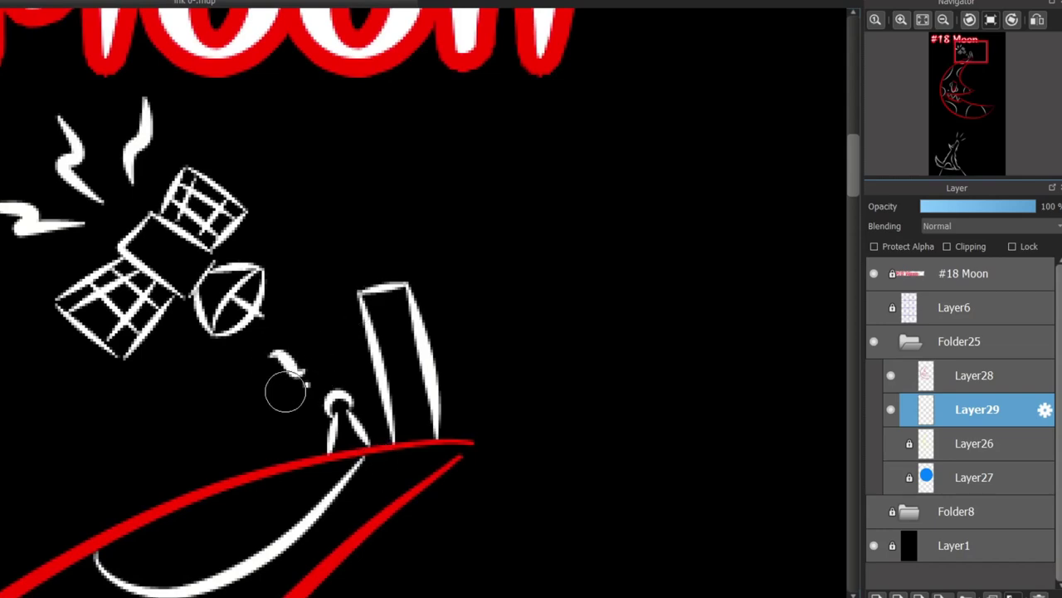
{"action": "key", "text": "ctrl+z"}
{"action": "scroll", "coordinate": [286, 392], "scroll_direction": "up", "scroll_amount": 2}
{"action": "left_click_drag", "start_coordinate": [252, 318], "coordinate": [291, 377]}
{"action": "left_click", "coordinate": [325, 402]}
Step: Select the howling wolf's head together with its three howl lines using a rectangular selection
{"action": "scroll", "coordinate": [325, 402], "scroll_direction": "down", "scroll_amount": 4}
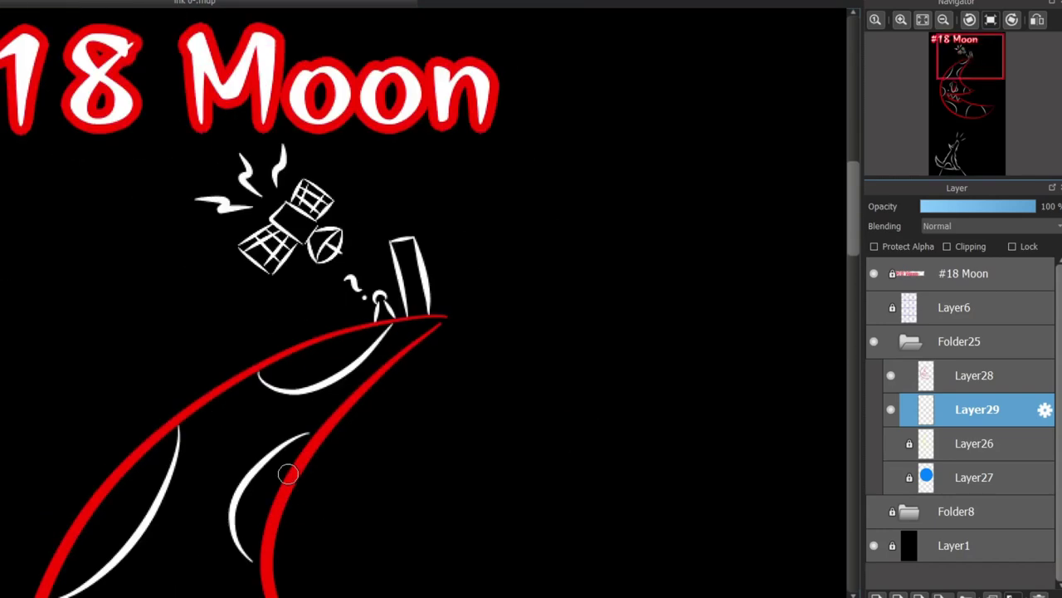
{"action": "scroll", "coordinate": [287, 473], "scroll_direction": "down", "scroll_amount": 6}
{"action": "left_click", "coordinate": [922, 19]}
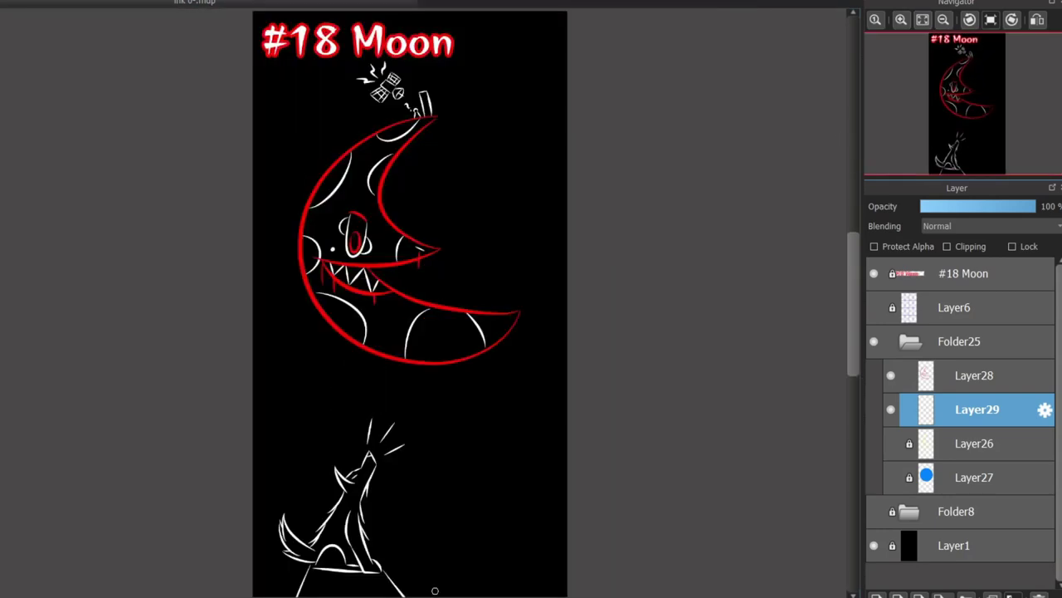
{"action": "scroll", "coordinate": [435, 590], "scroll_direction": "up", "scroll_amount": 3}
{"action": "left_click_drag", "start_coordinate": [131, 147], "coordinate": [420, 391]}
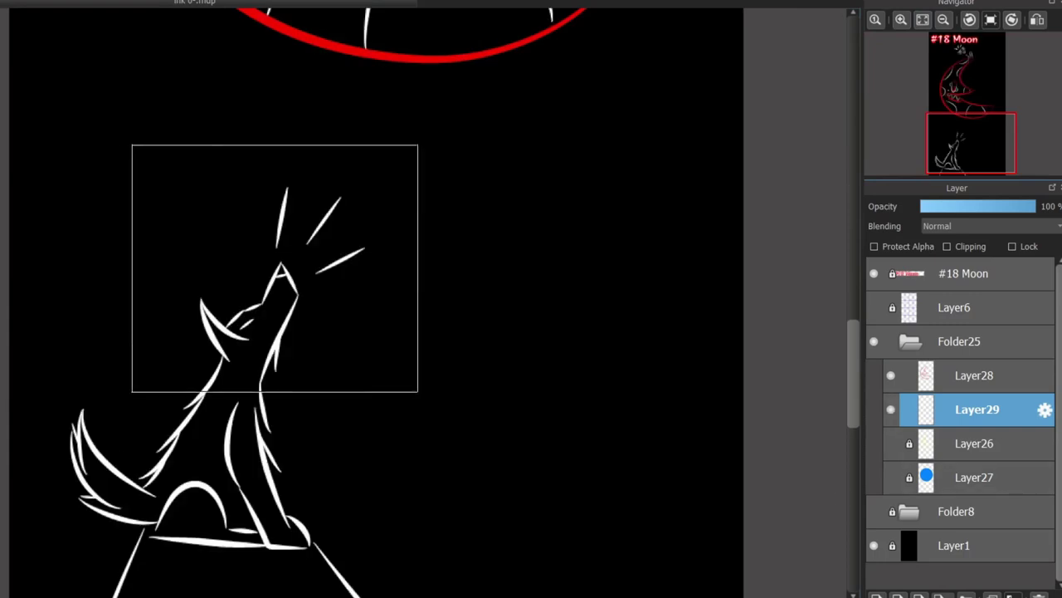
{"action": "scroll", "coordinate": [226, 381], "scroll_direction": "down", "scroll_amount": 2}
{"action": "key", "text": "ctrl+t"}
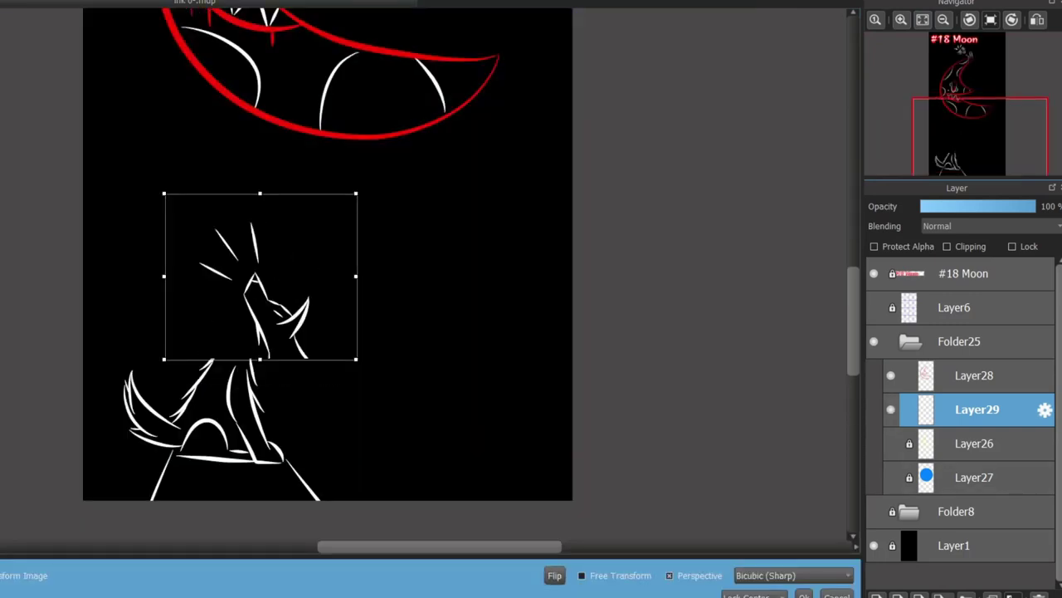
{"action": "left_click_drag", "start_coordinate": [261, 281], "coordinate": [415, 421]}
{"action": "key", "text": "Escape"}
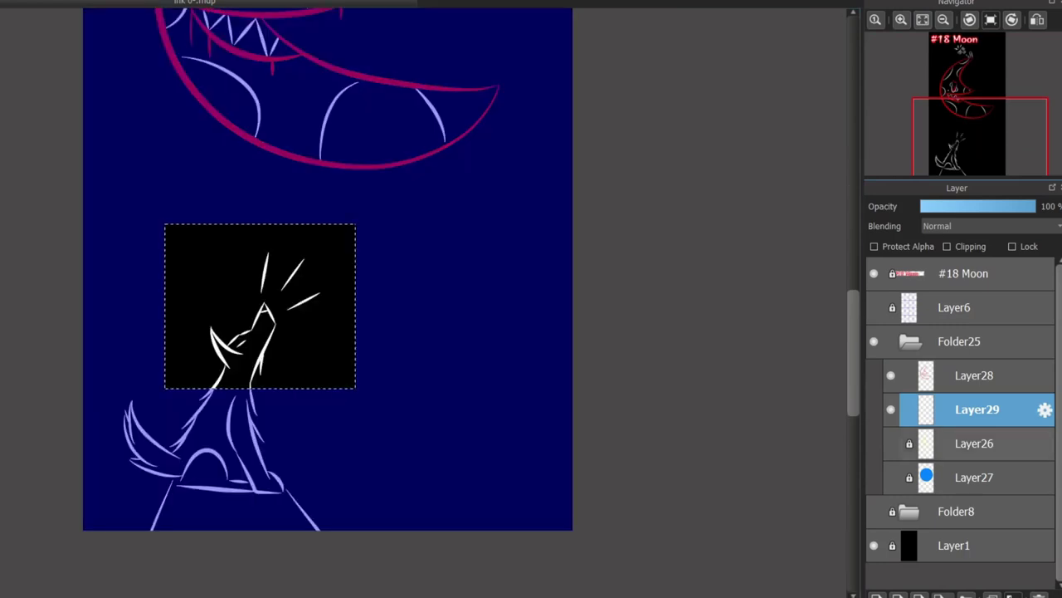
Step: Paste the wolf's head onto a new layer, mirrored, and place it in the canvas's lower-right corner
{"action": "key", "text": "ctrl+shift+n"}
{"action": "key", "text": "ctrl+v"}
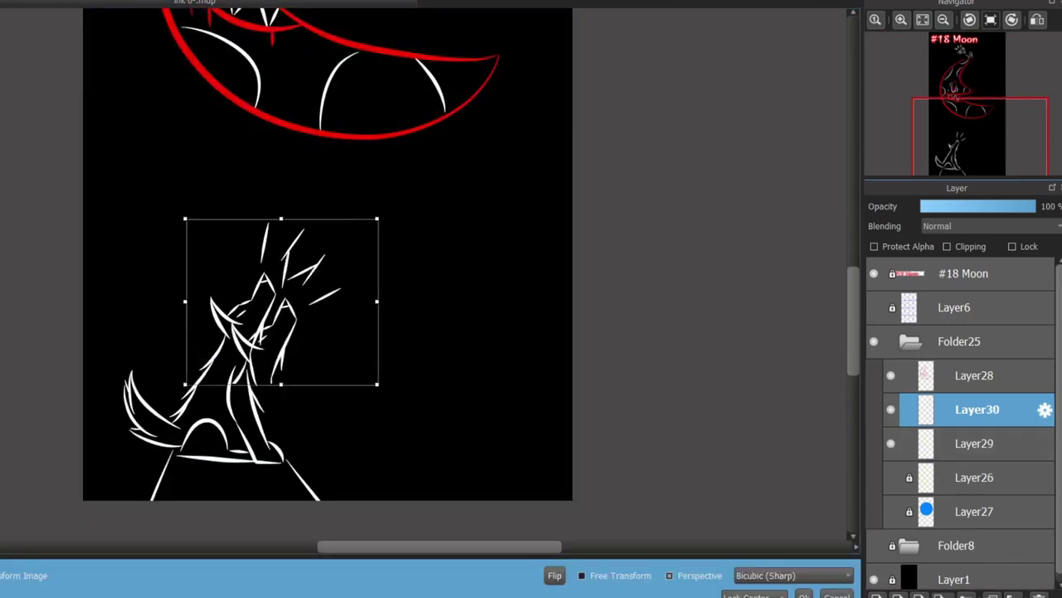
{"action": "left_click_drag", "start_coordinate": [285, 296], "coordinate": [531, 448]}
{"action": "key", "text": "Return"}
{"action": "scroll", "coordinate": [533, 535], "scroll_direction": "up", "scroll_amount": 2}
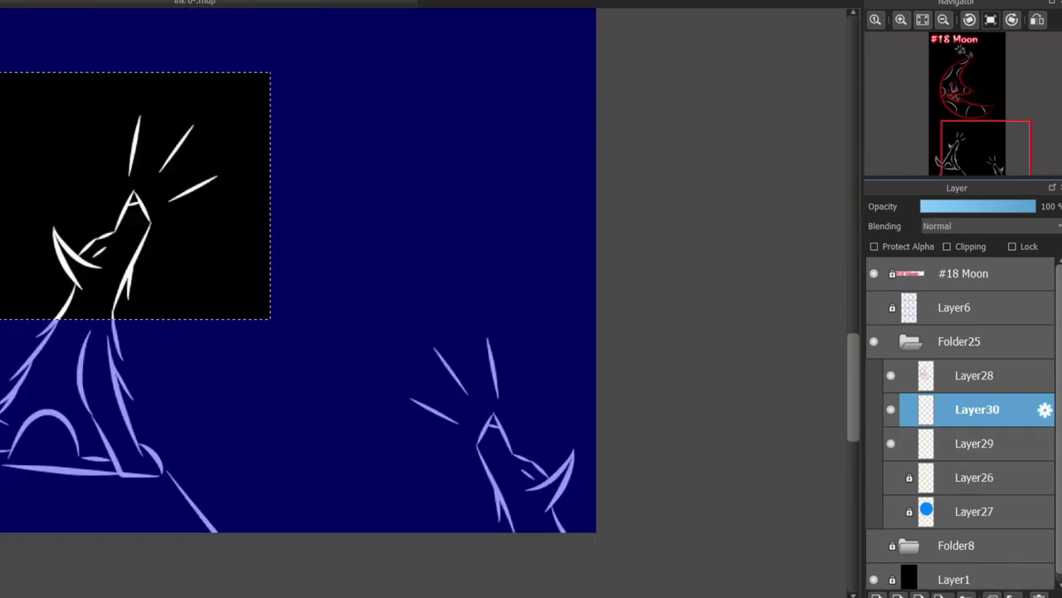
Step: Place a second mirrored wolf head just left of the first on another new layer, deselect, and merge both copies into Layer29
{"action": "scroll", "coordinate": [491, 434], "scroll_direction": "down", "scroll_amount": 2}
{"action": "key", "text": "ctrl+shift+n"}
{"action": "key", "text": "ctrl+t"}
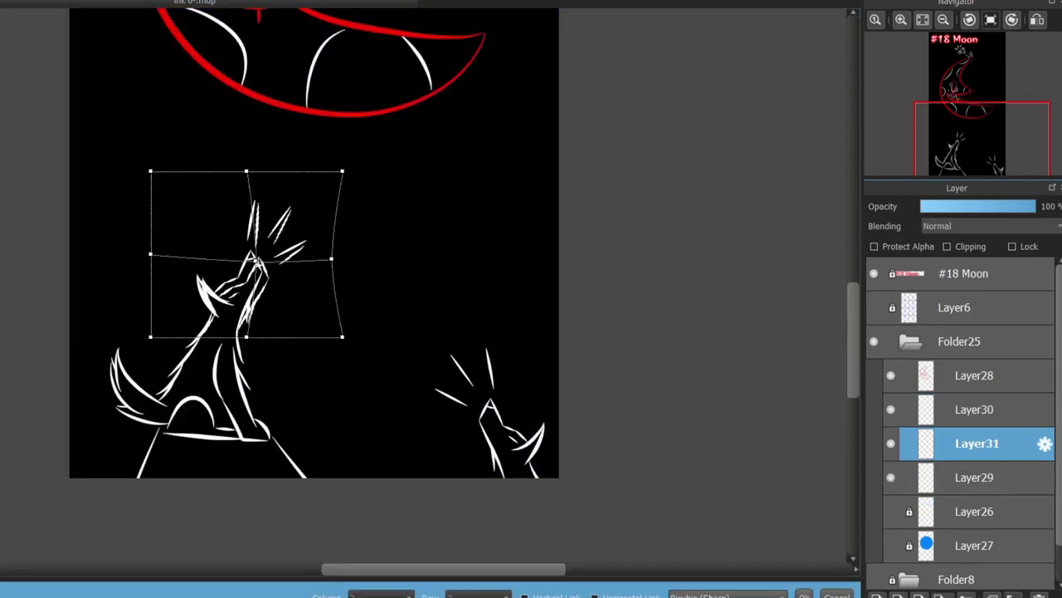
{"action": "key", "text": "Return"}
{"action": "left_click_drag", "start_coordinate": [247, 272], "coordinate": [404, 386]}
{"action": "key", "text": "ctrl+t"}
{"action": "key", "text": "Return"}
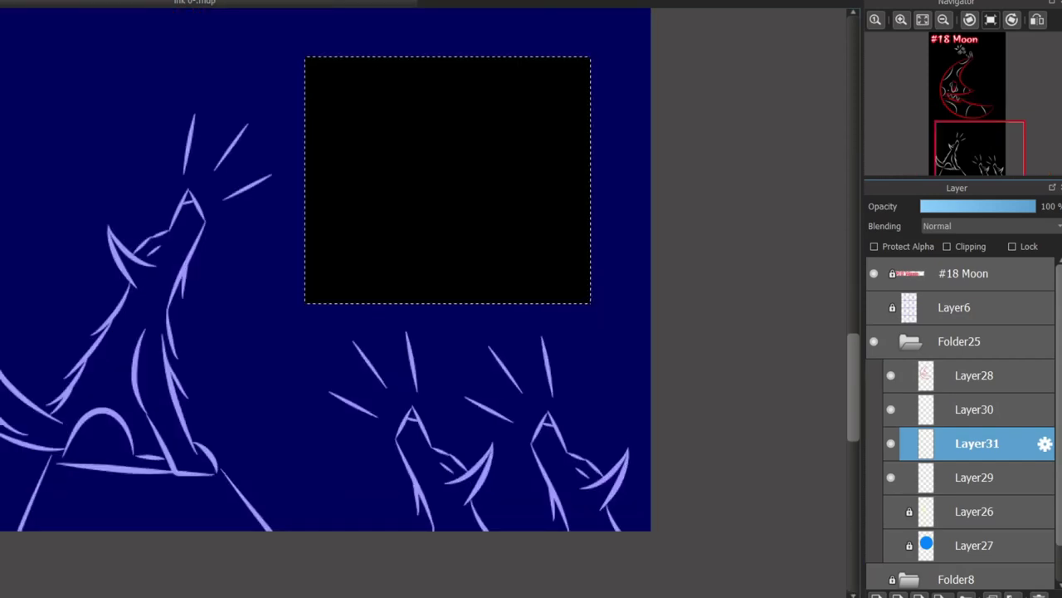
{"action": "key", "text": "ctrl+d"}
{"action": "key", "text": "ctrl+e"}
Step: Select the two mirrored wolf heads and warp them with a Mesh Transform, shifting the middle points left and widening the lower-right corner
{"action": "scroll", "coordinate": [622, 513], "scroll_direction": "up", "scroll_amount": 3}
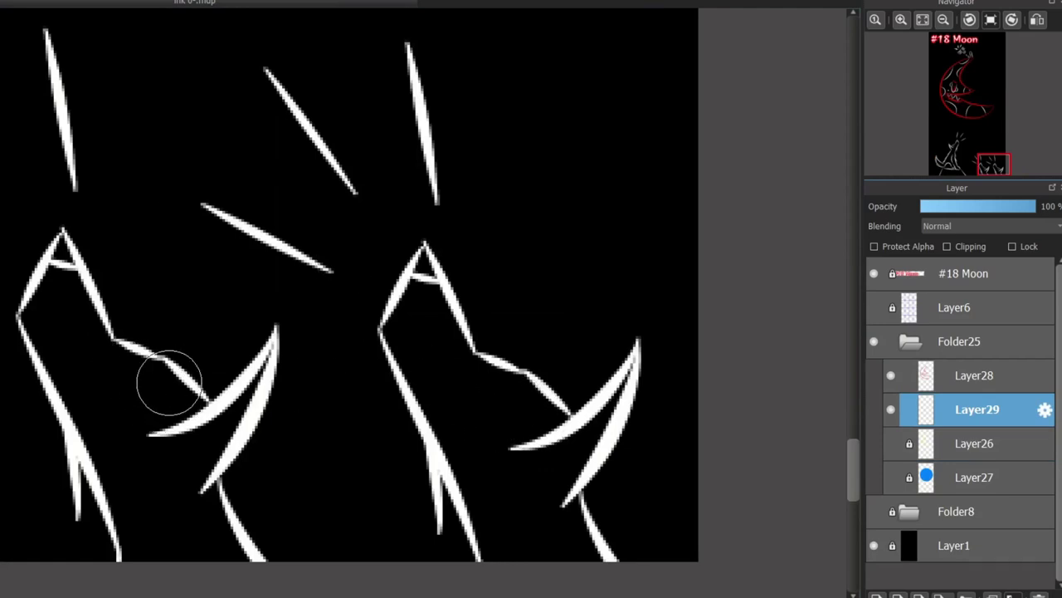
{"action": "scroll", "coordinate": [166, 379], "scroll_direction": "down", "scroll_amount": 3}
{"action": "scroll", "coordinate": [34, 398], "scroll_direction": "up", "scroll_amount": 1}
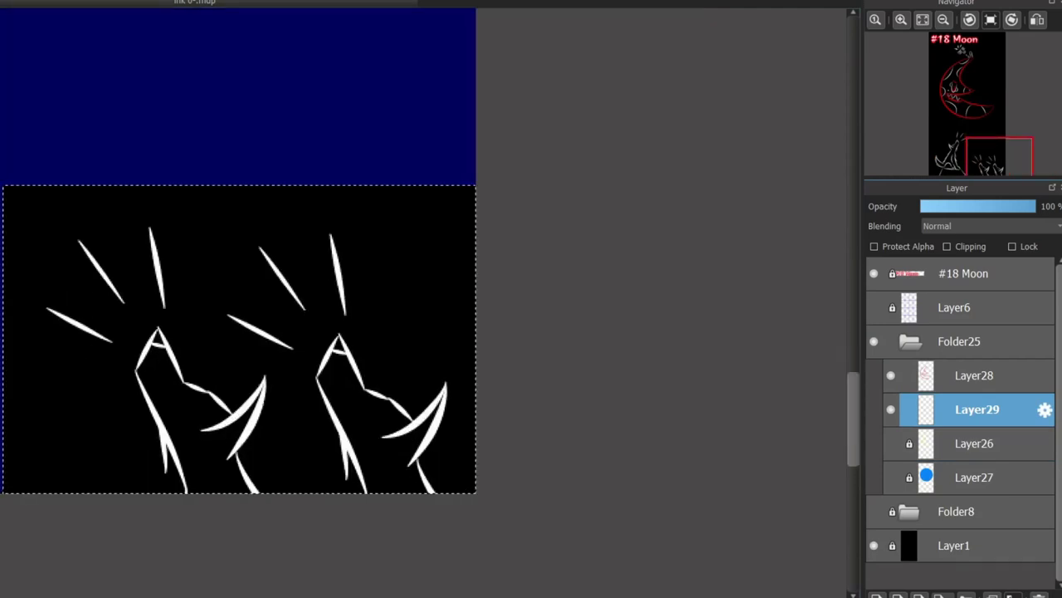
{"action": "key", "text": "ctrl+shift+t"}
{"action": "left_click_drag", "start_coordinate": [239, 311], "coordinate": [230, 315]}
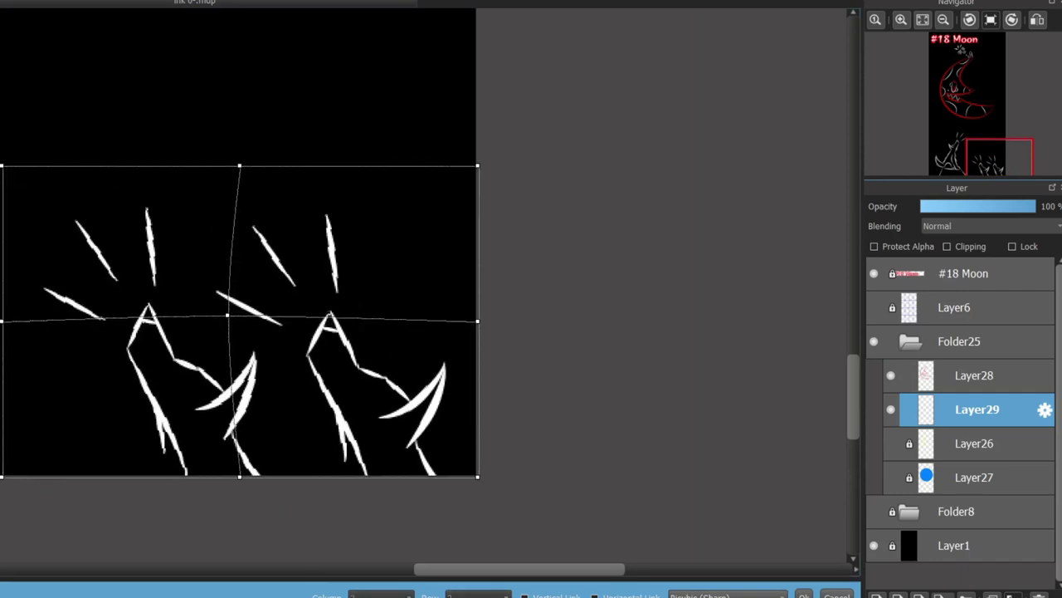
{"action": "left_click_drag", "start_coordinate": [239, 476], "coordinate": [212, 475]}
{"action": "left_click_drag", "start_coordinate": [478, 476], "coordinate": [508, 478]}
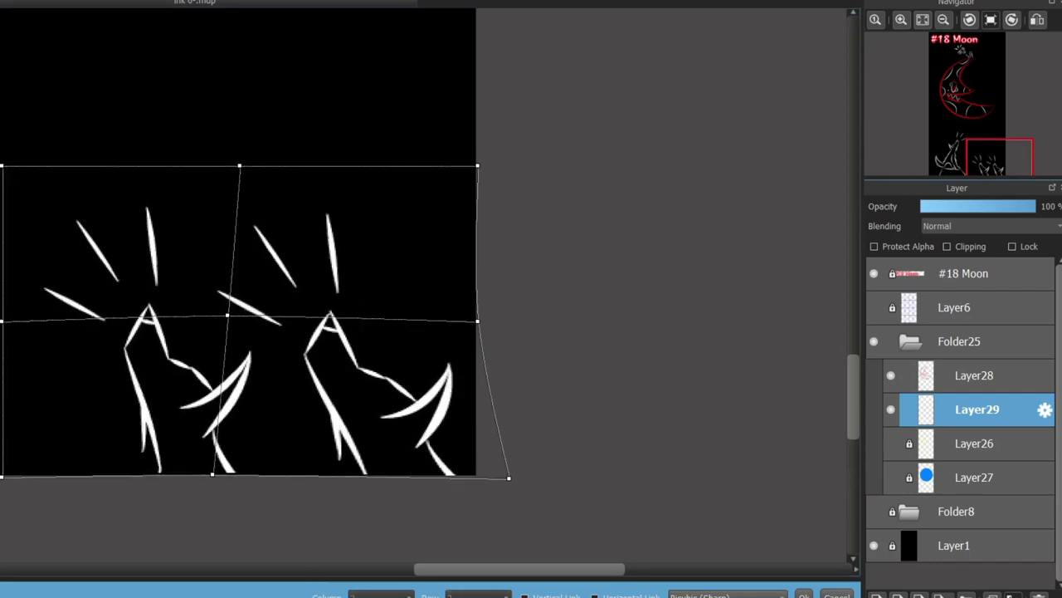
{"action": "mouse_move", "coordinate": [227, 315]}
{"action": "left_mouse_down"}
{"action": "mouse_move", "coordinate": [206, 327]}
{"action": "mouse_move", "coordinate": [210, 316]}
{"action": "left_mouse_up"}
{"action": "left_click_drag", "start_coordinate": [239, 166], "coordinate": [221, 166]}
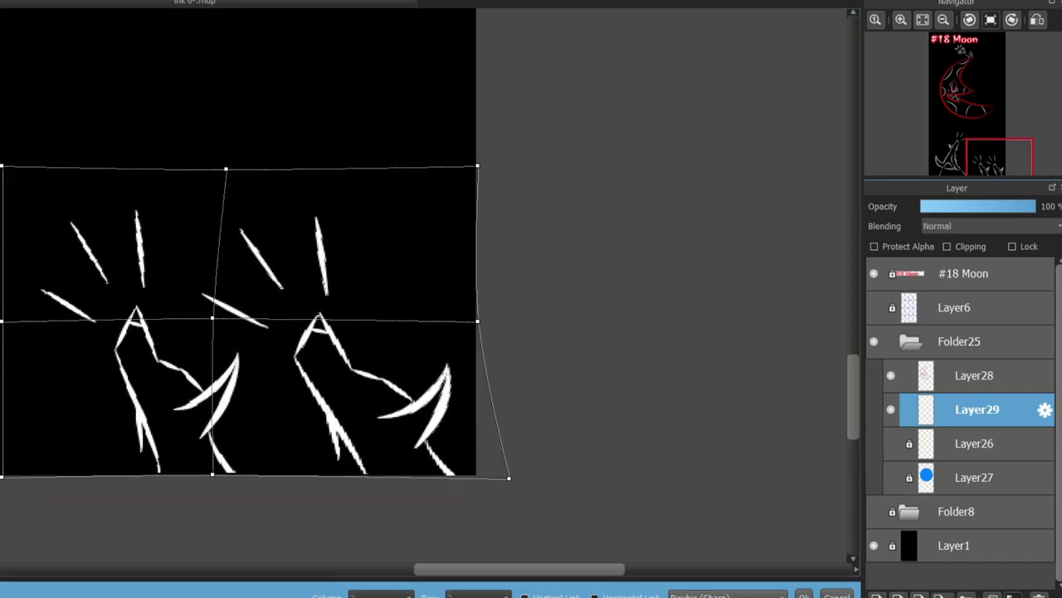
{"action": "left_click", "coordinate": [803, 595]}
Step: Handwrite "HeHe" in white in the space beside the crescent's inner curve
{"action": "scroll", "coordinate": [803, 581], "scroll_direction": "down", "scroll_amount": 1}
{"action": "scroll", "coordinate": [341, 261], "scroll_direction": "left", "scroll_amount": 3}
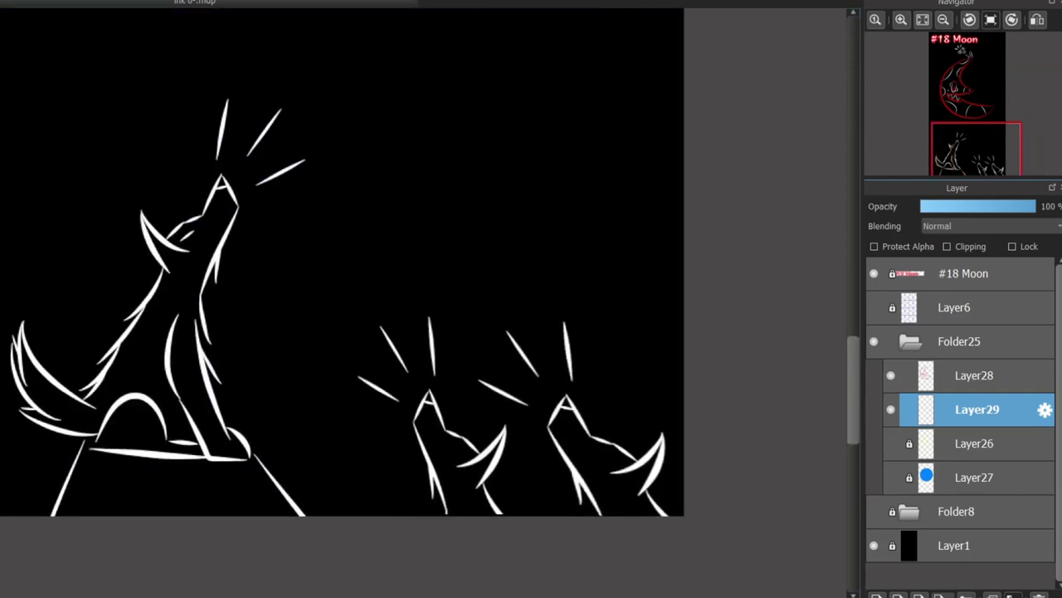
{"action": "scroll", "coordinate": [340, 299], "scroll_direction": "down", "scroll_amount": 3}
{"action": "scroll", "coordinate": [341, 299], "scroll_direction": "up", "scroll_amount": 3}
{"action": "scroll", "coordinate": [340, 299], "scroll_direction": "down", "scroll_amount": 2}
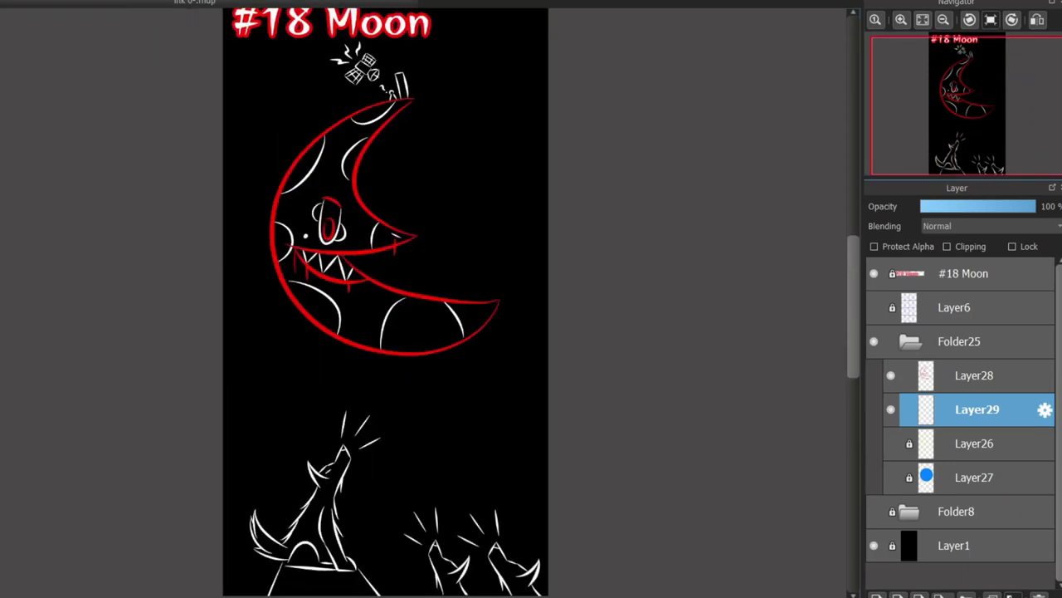
{"action": "scroll", "coordinate": [340, 299], "scroll_direction": "up", "scroll_amount": 3}
{"action": "scroll", "coordinate": [340, 299], "scroll_direction": "up", "scroll_amount": 1}
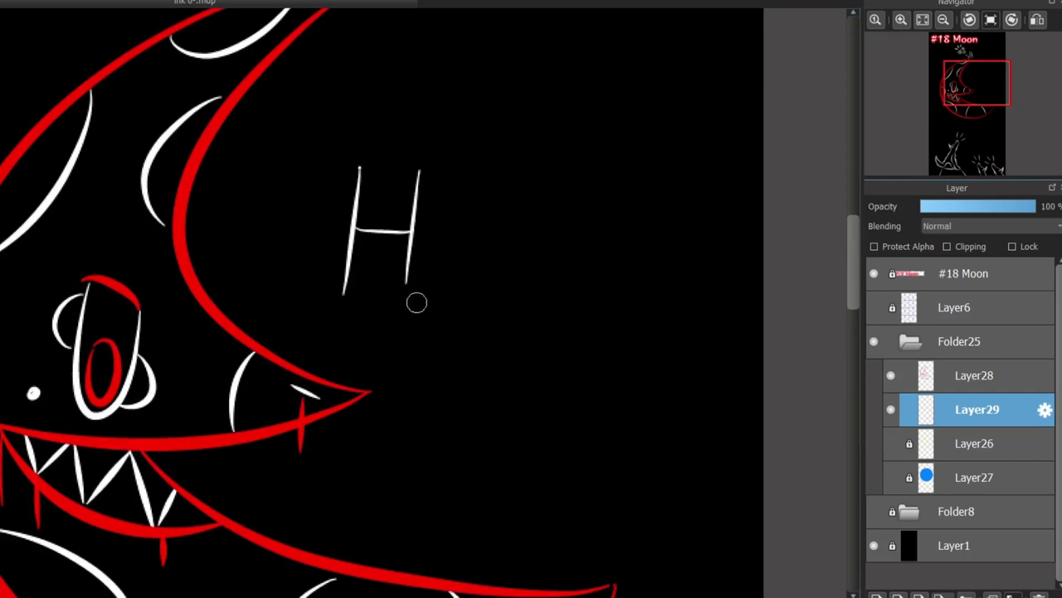
{"action": "left_click", "coordinate": [505, 231]}
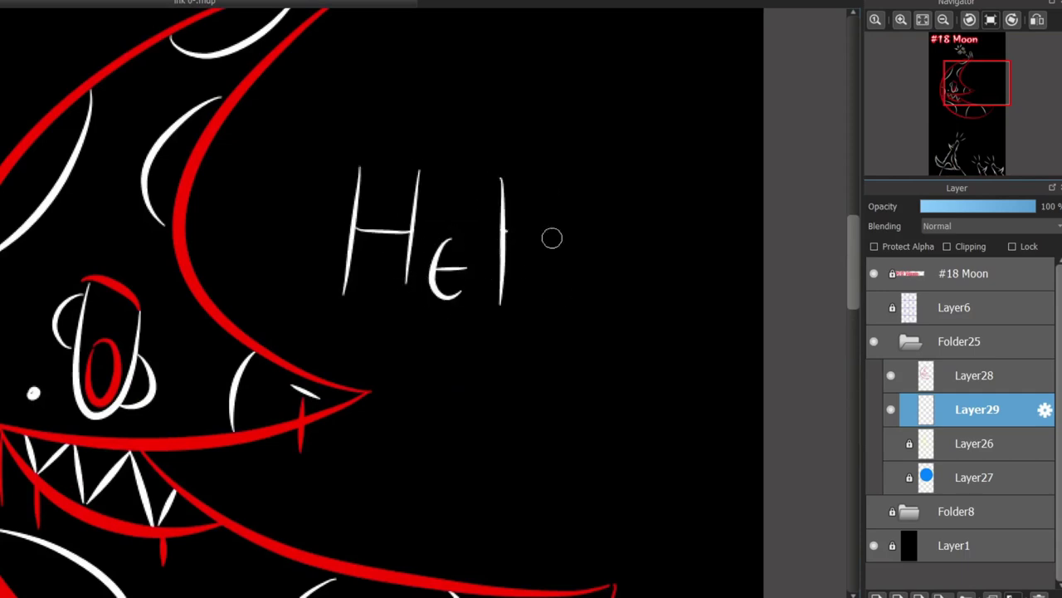
{"action": "key", "text": "ctrl+z"}
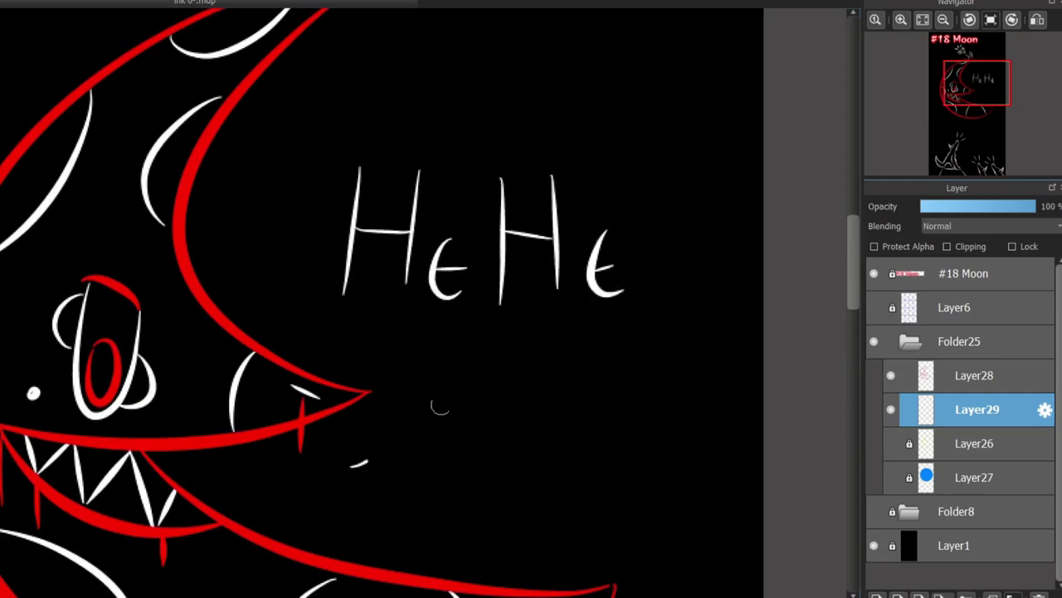
Step: Draw a white oval speech bubble around "HeHe" with a pointed tail aimed at the moon's mouth
{"action": "left_click_drag", "start_coordinate": [470, 355], "coordinate": [353, 469]}
{"action": "left_click_drag", "start_coordinate": [353, 469], "coordinate": [528, 393]}
{"action": "mouse_move", "coordinate": [453, 363]}
{"action": "left_mouse_down"}
{"action": "mouse_move", "coordinate": [356, 99]}
{"action": "mouse_move", "coordinate": [336, 166]}
{"action": "left_mouse_up"}
{"action": "key", "text": "ctrl+z"}
{"action": "left_click_drag", "start_coordinate": [466, 72], "coordinate": [531, 390]}
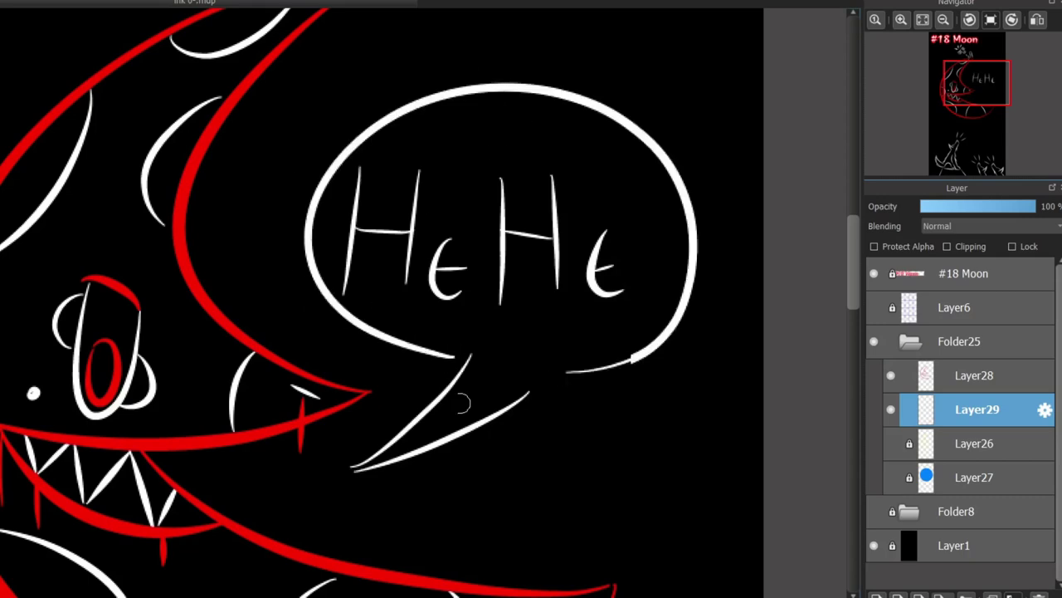
{"action": "scroll", "coordinate": [382, 299], "scroll_direction": "down", "scroll_amount": 3}
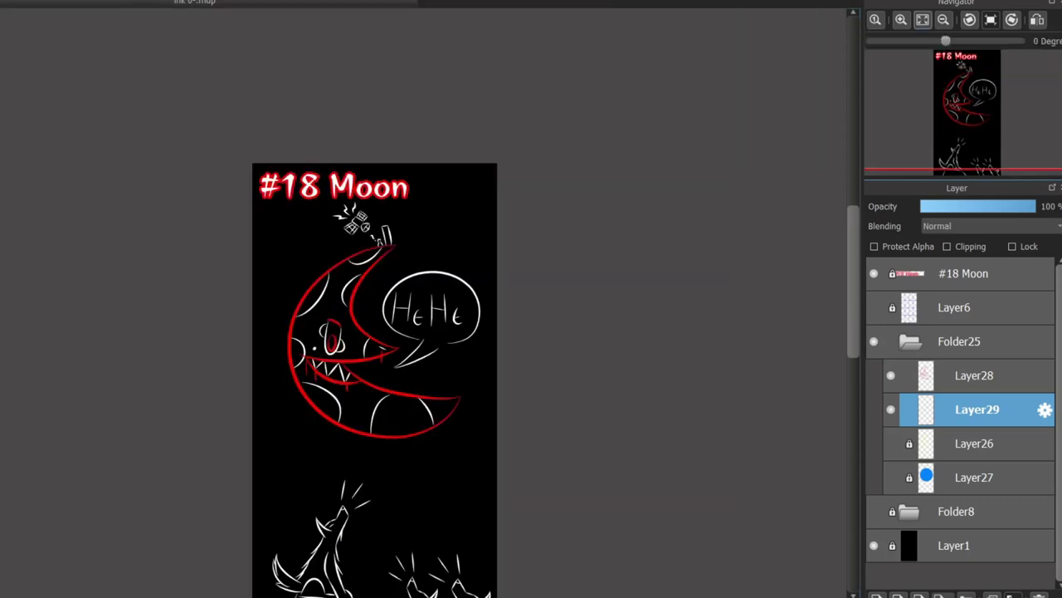
{"action": "scroll", "coordinate": [362, 353], "scroll_direction": "down", "scroll_amount": 3}
{"action": "scroll", "coordinate": [449, 143], "scroll_direction": "up", "scroll_amount": 5}
{"action": "scroll", "coordinate": [402, 200], "scroll_direction": "down", "scroll_amount": 5}
{"action": "scroll", "coordinate": [407, 280], "scroll_direction": "up", "scroll_amount": 1}
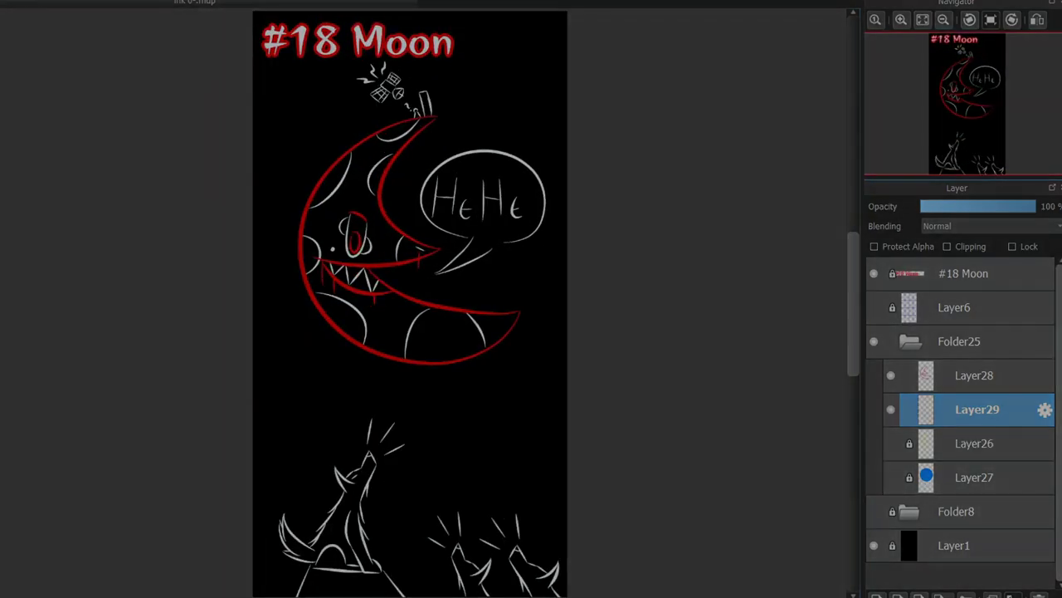